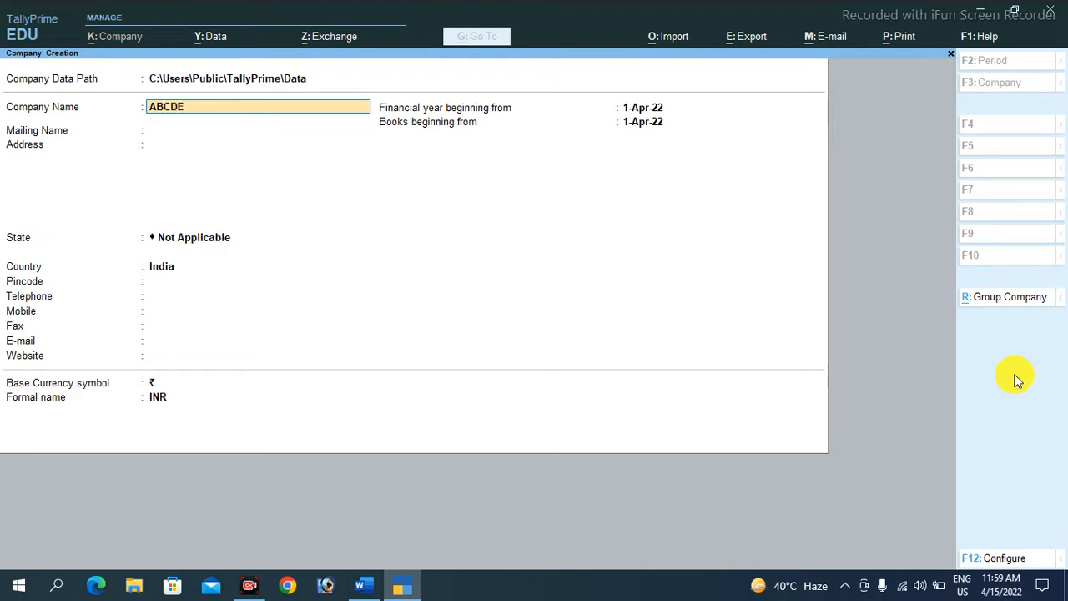
# Complete the creation of company ABCDEFRG with the same mailing name and Bihar as its state.
pyautogui.press('Return')
pyautogui.press('Return')
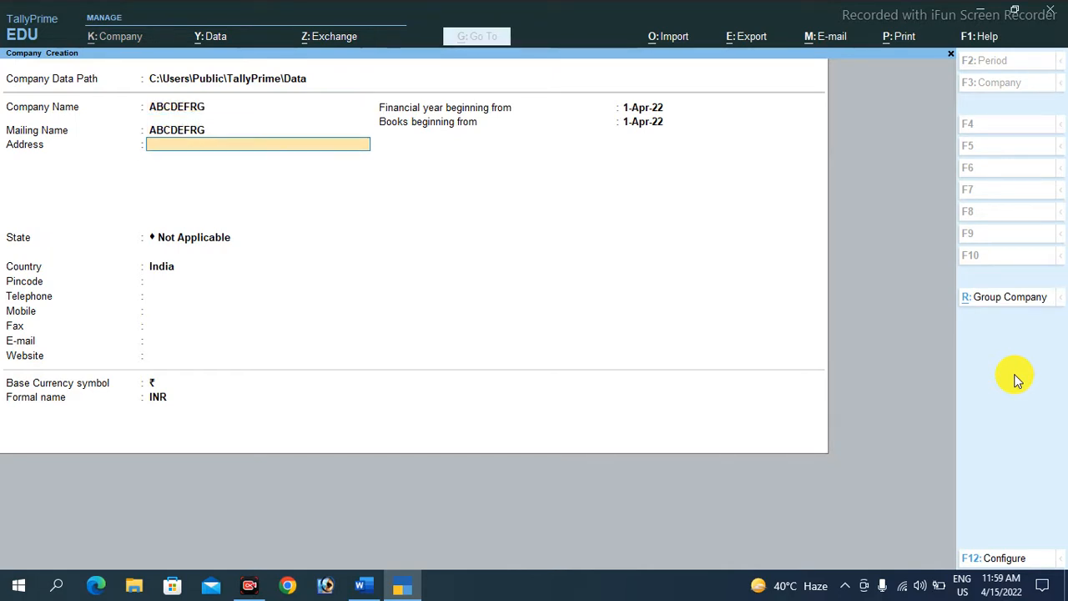
pyautogui.press('Return')
pyautogui.write('Bi')
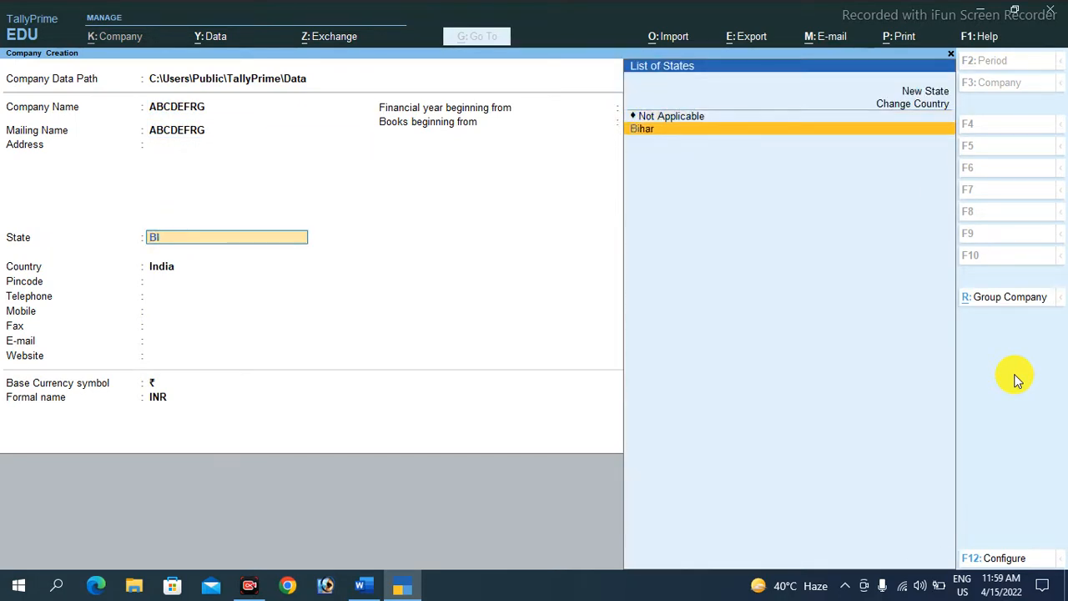
pyautogui.press('Return')
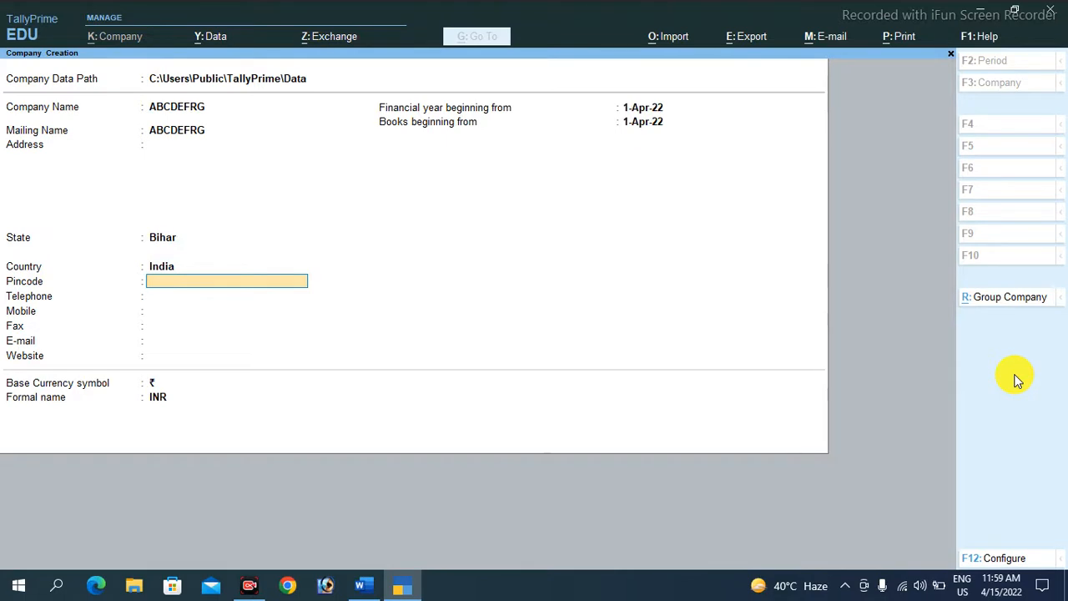
pyautogui.click(1013, 374)
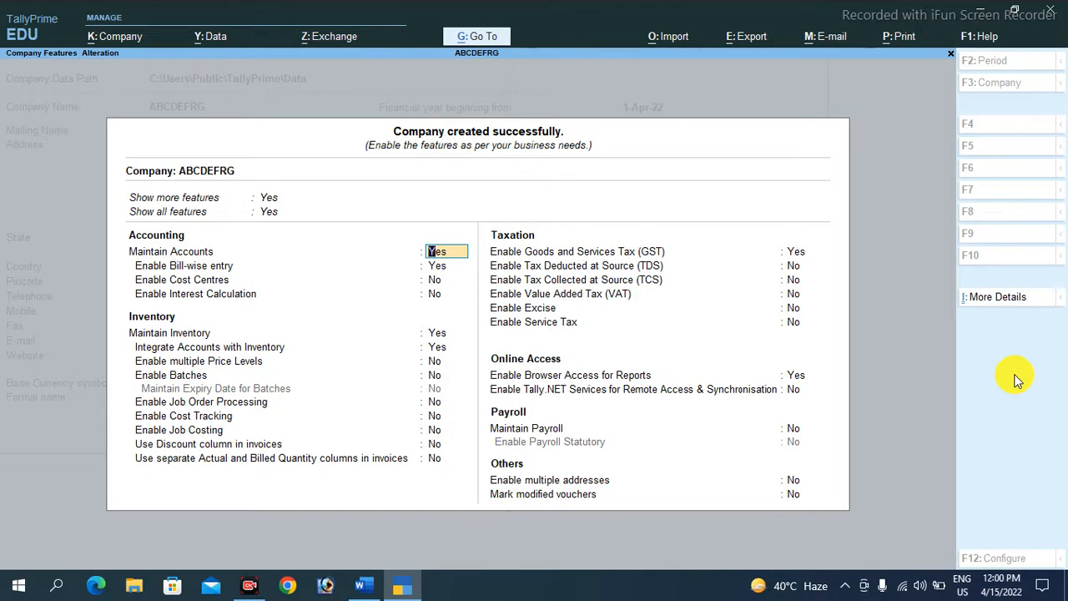
# Set Enable Bill-wise entry to No in the new company's features and save the settings.
pyautogui.press('Return')
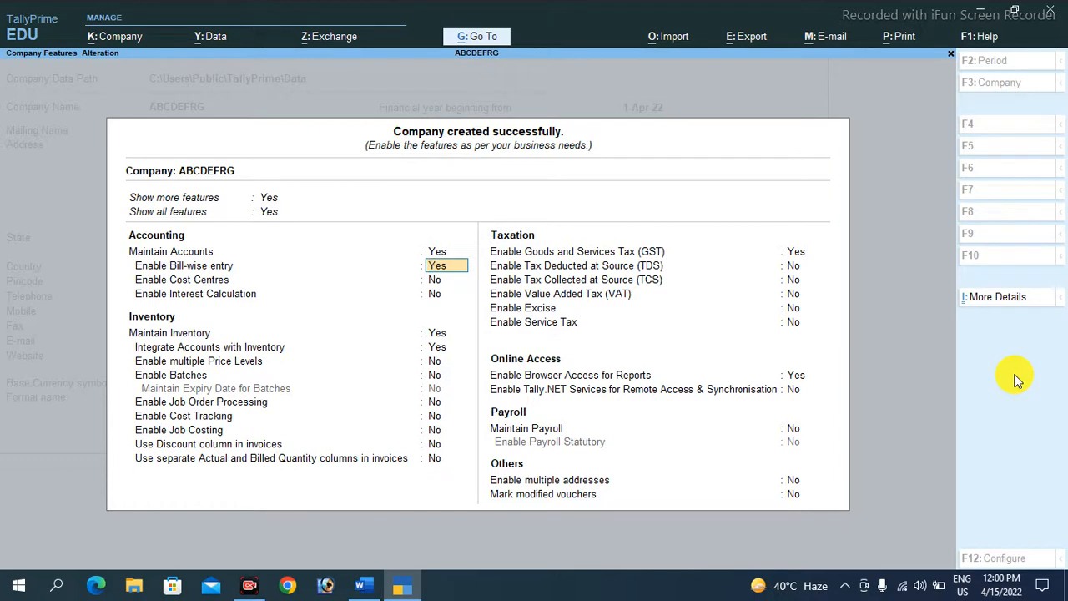
pyautogui.write('N')
pyautogui.press('Return')
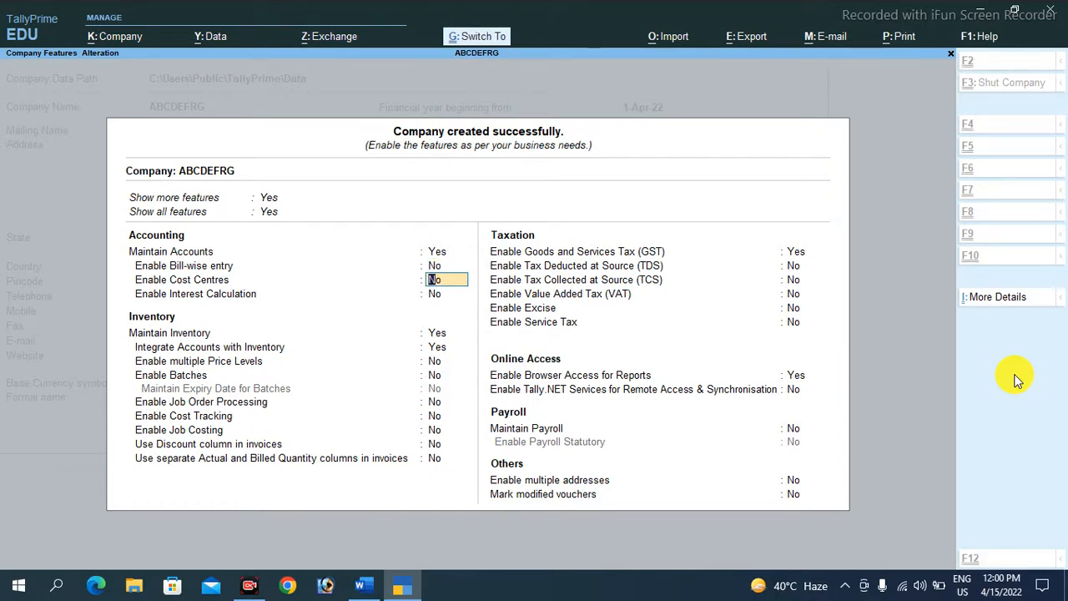
pyautogui.hotkey('ctrl', 'a')
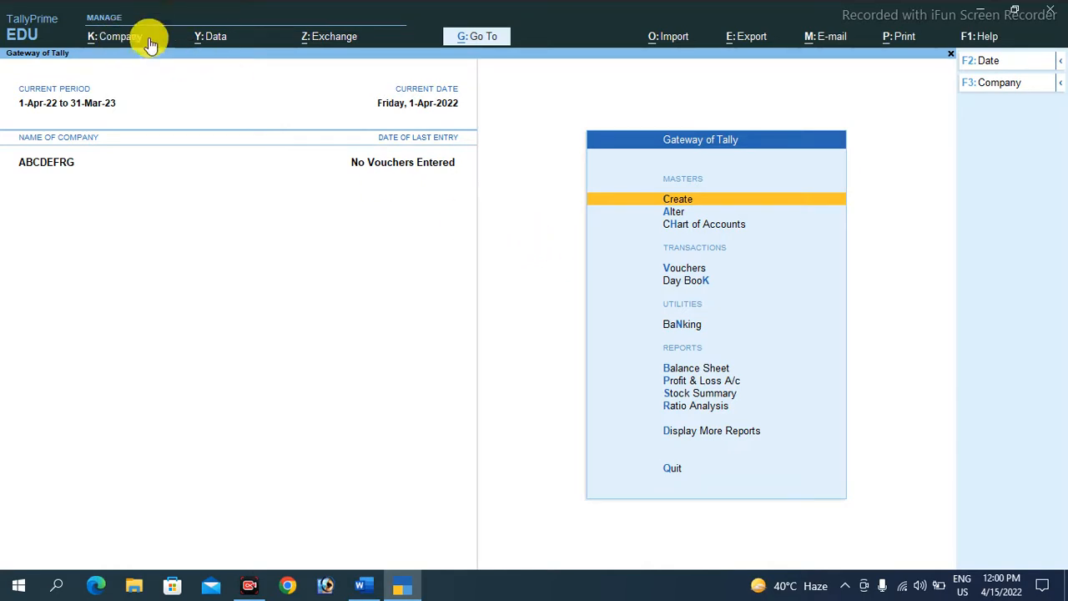
# Reopen the features of company ABCDEFRG, set Enable Bill-wise entry to Yes and save.
pyautogui.click(116, 37)
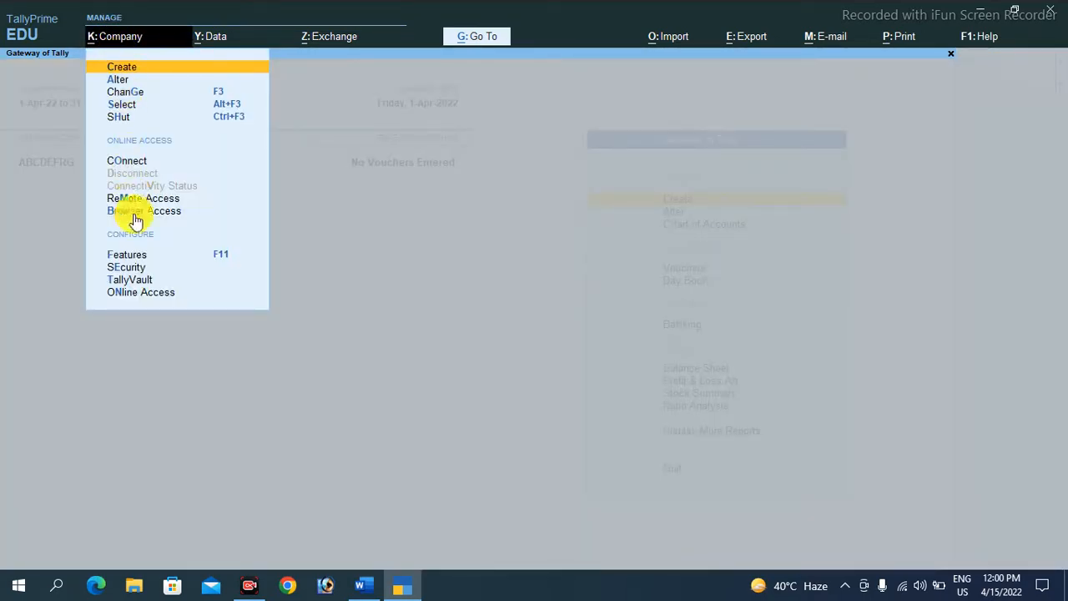
pyautogui.click(138, 255)
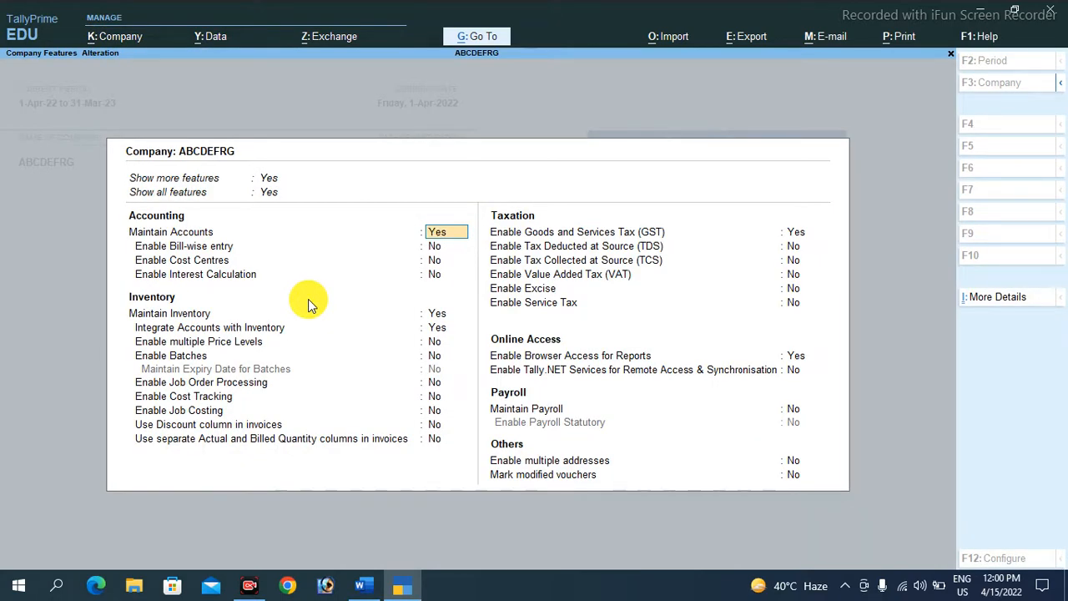
pyautogui.press('Return')
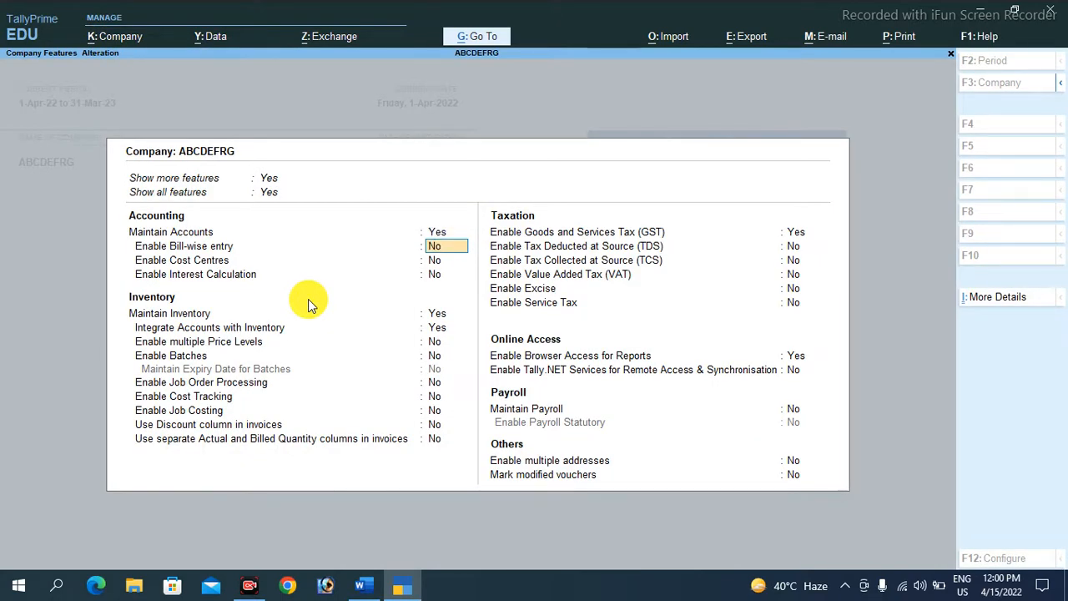
pyautogui.press('y')
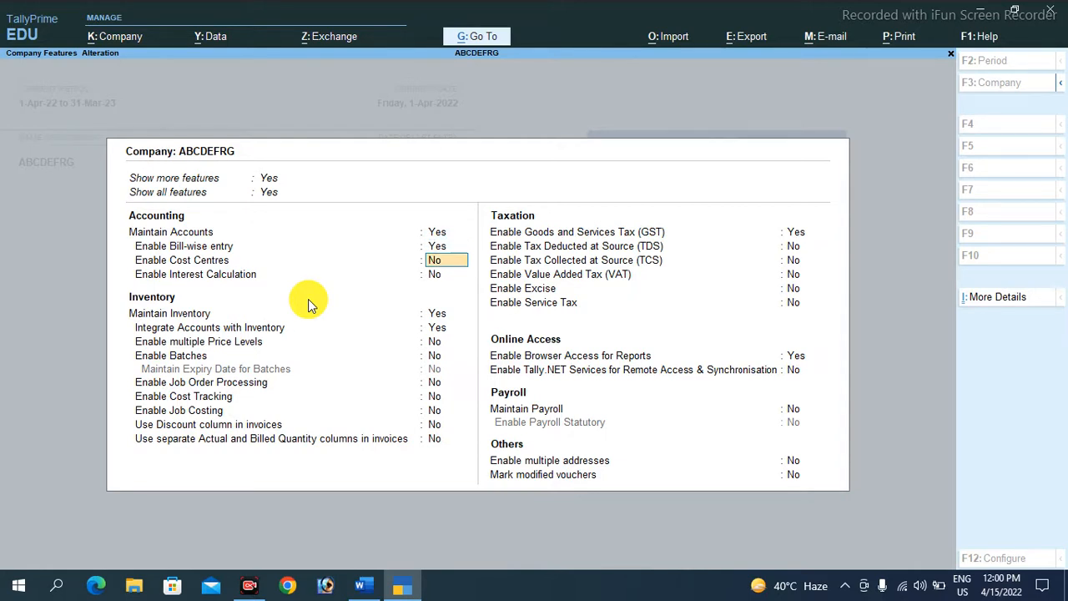
pyautogui.hotkey('ctrl', 'a')
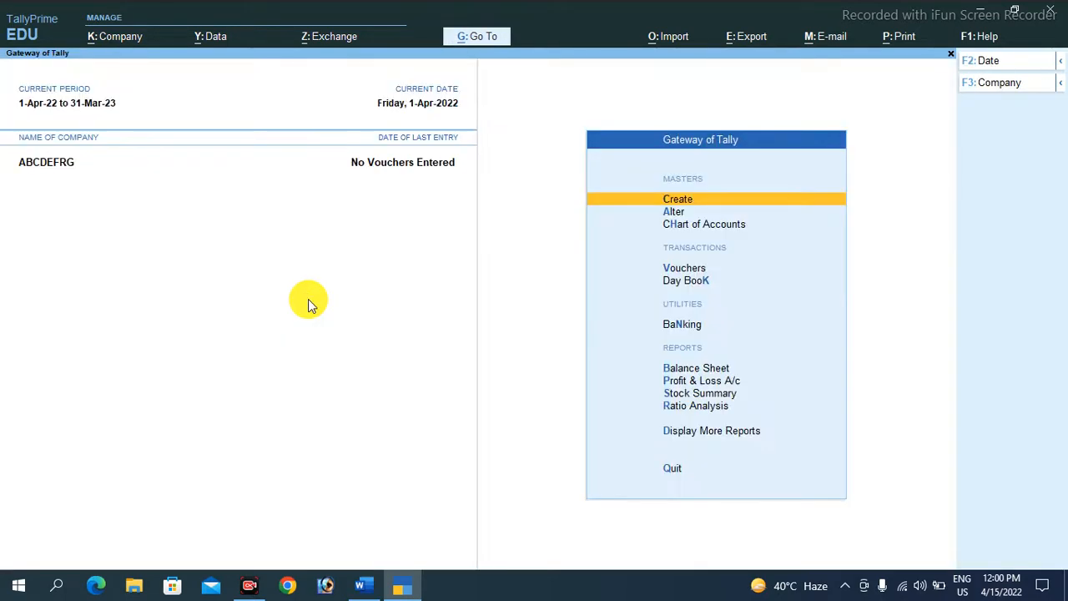
# Begin a purchase voucher with supplier invoice number 001 dated 1-Apr-22.
pyautogui.press('Down')
pyautogui.press('Down')
pyautogui.press('Down')
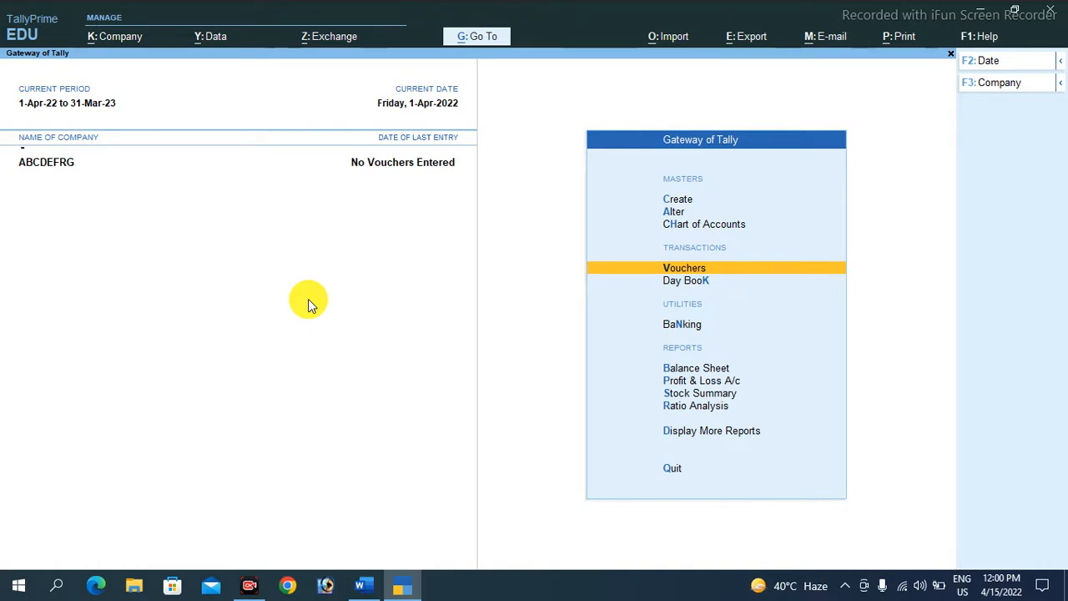
pyautogui.press('Return')
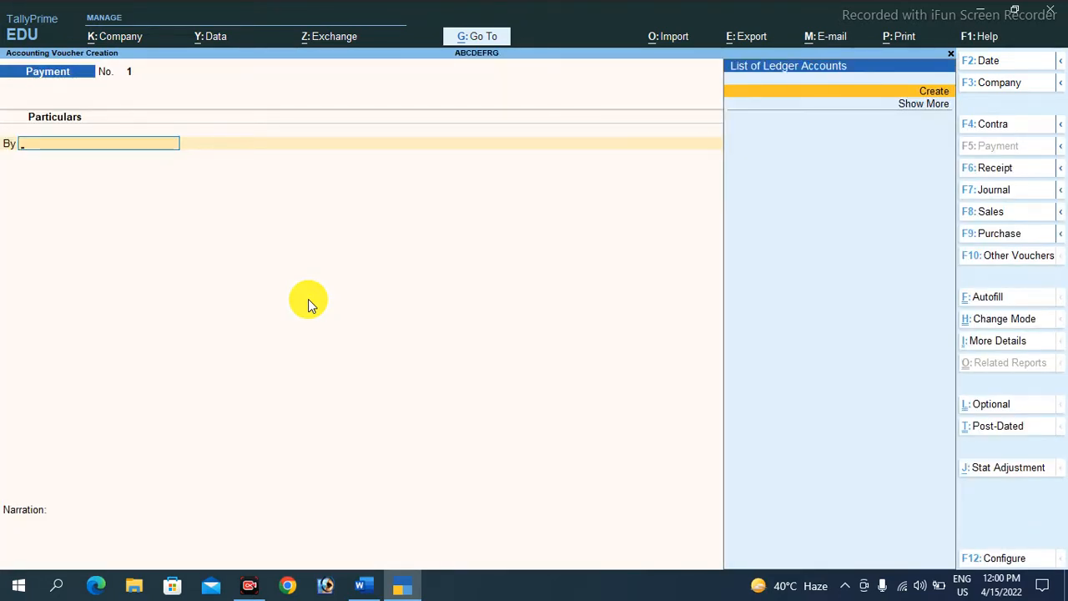
pyautogui.click(1004, 237)
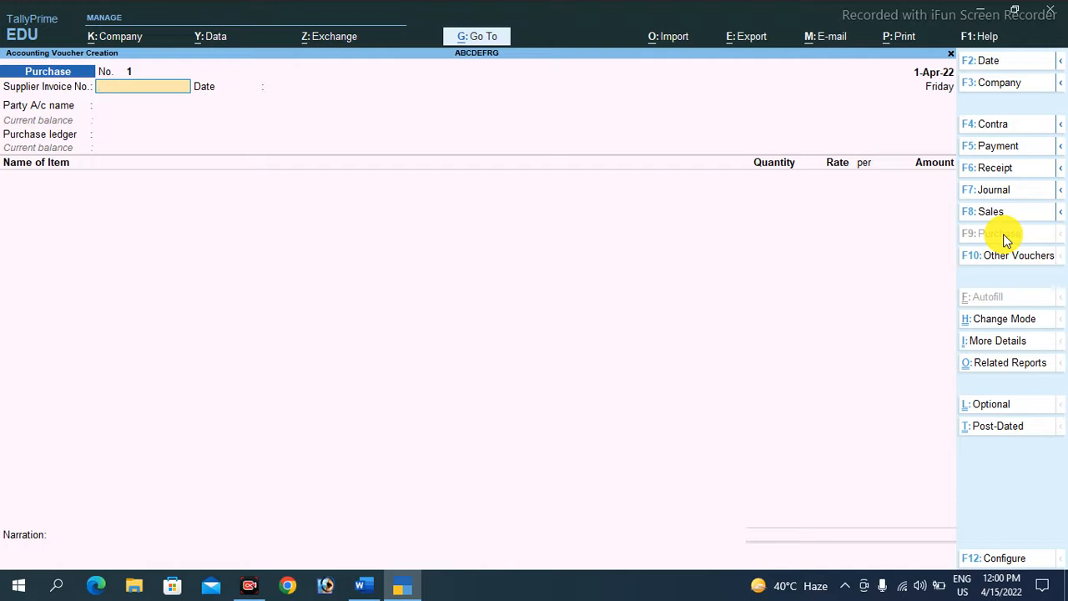
pyautogui.write('001')
pyautogui.press('Return')
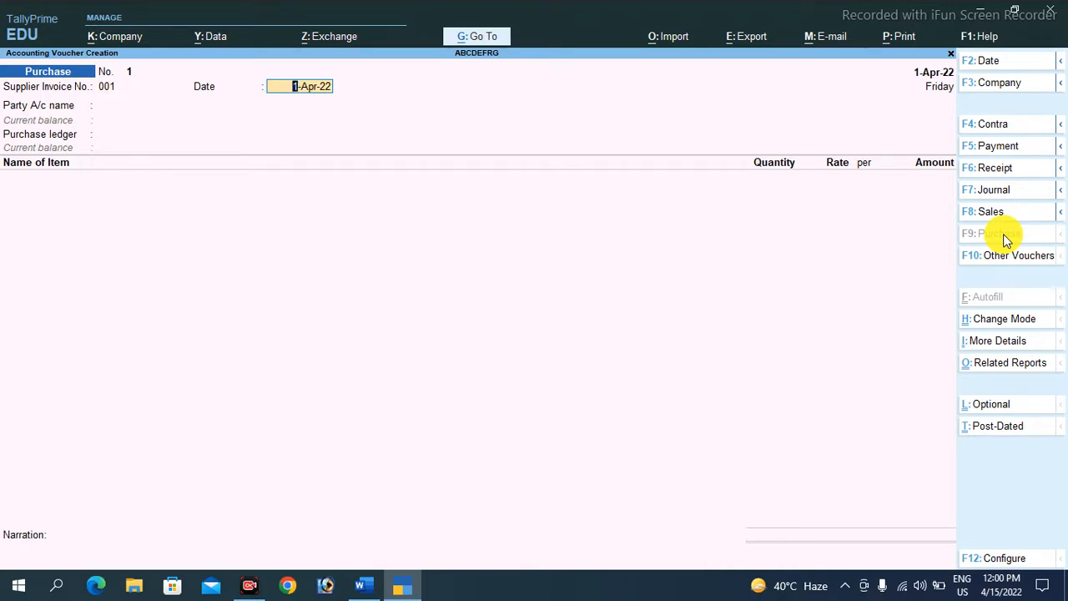
pyautogui.press('Return')
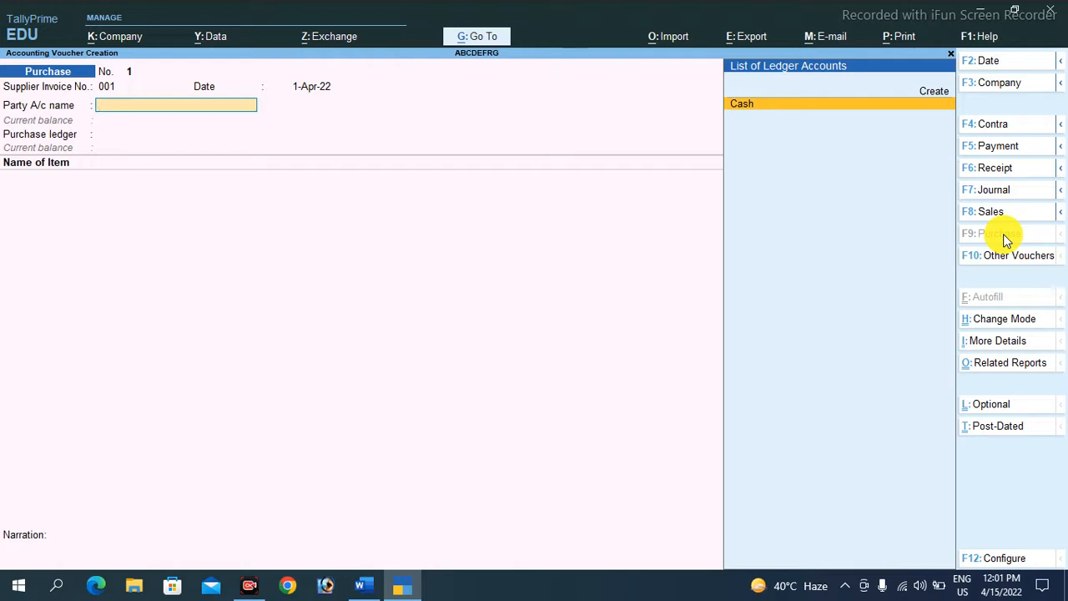
# Create a party ledger named T & T CO. A/C under Sundry Creditors from the purchase voucher.
pyautogui.press('Up')
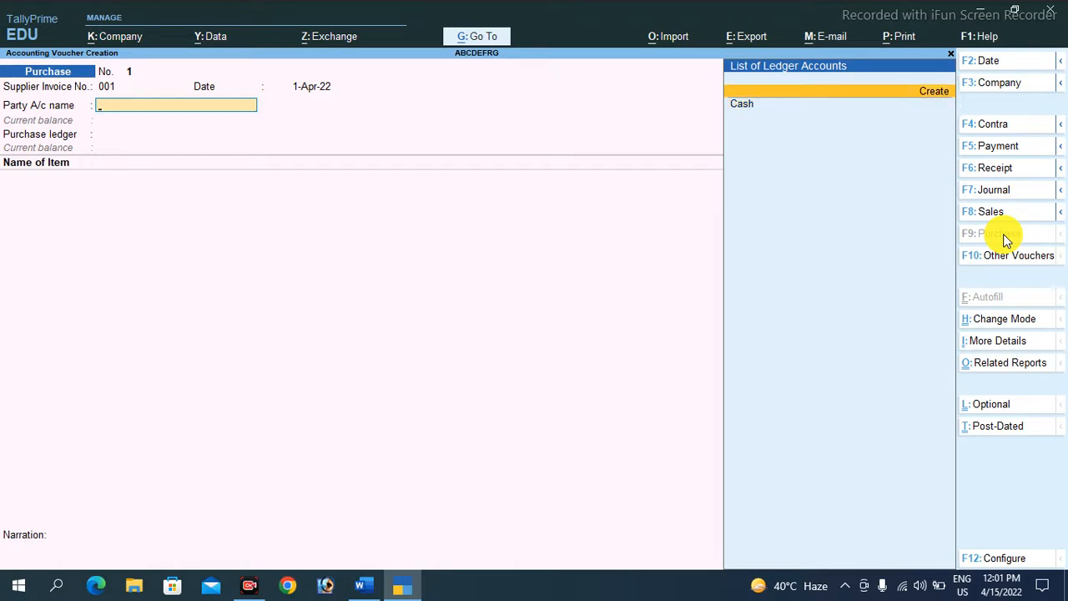
pyautogui.press('Return')
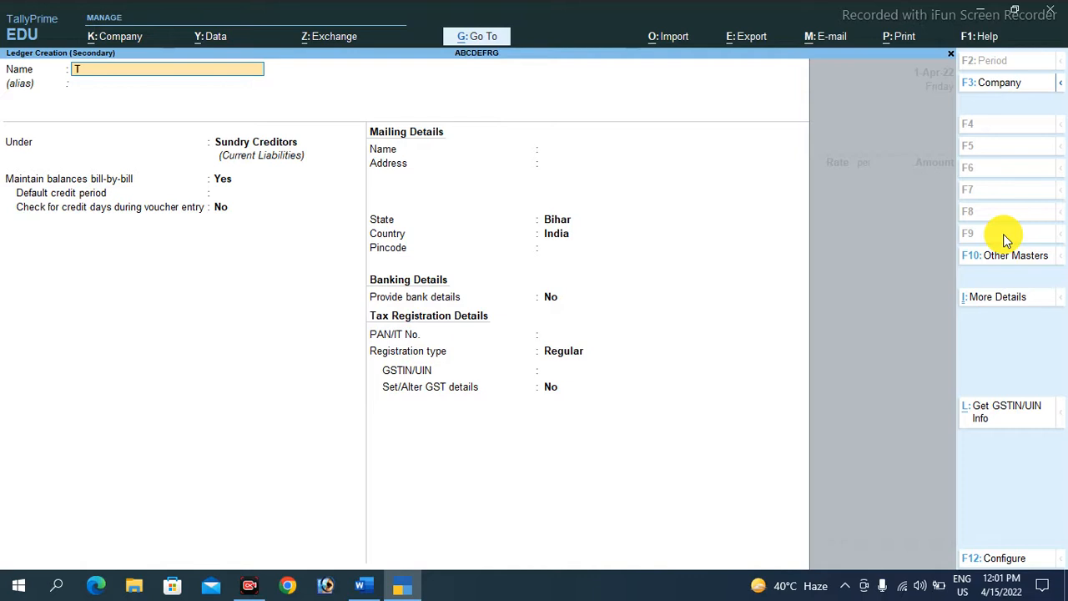
pyautogui.write('T & t CO. A/C')
pyautogui.press('Return')
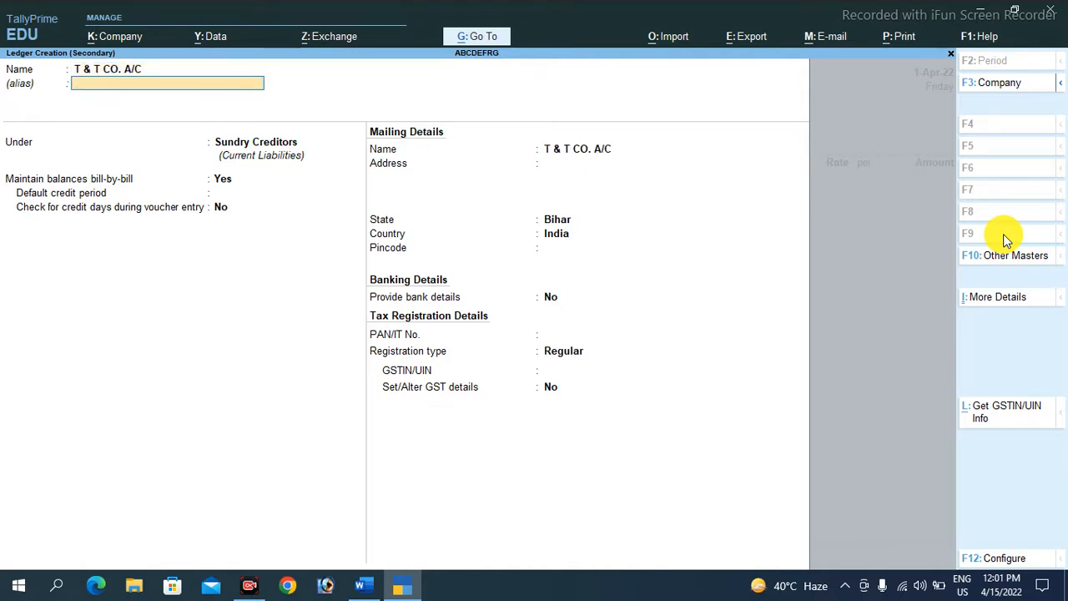
pyautogui.press('Return')
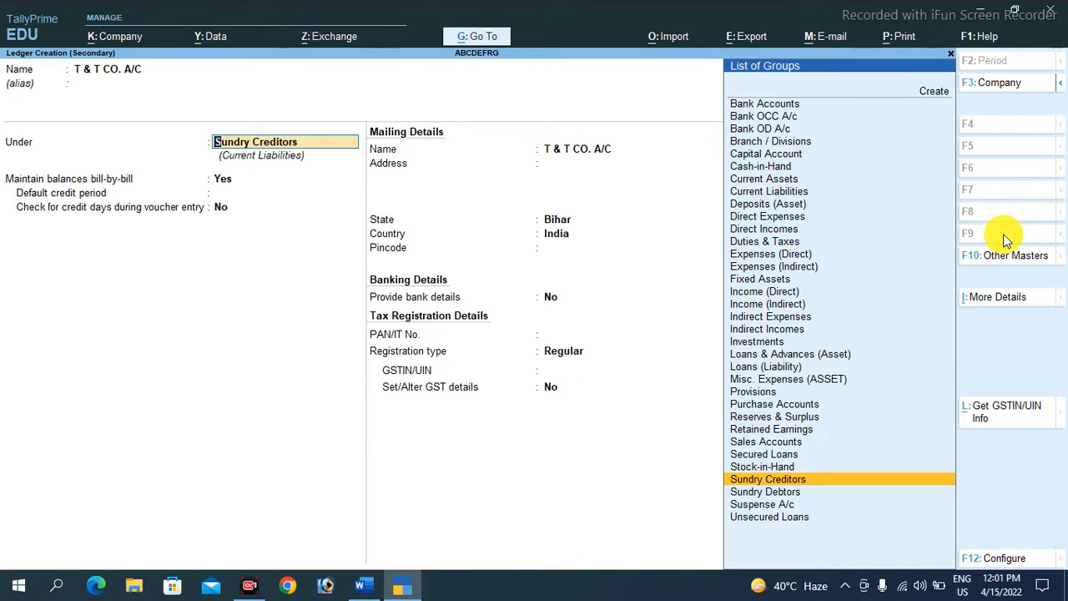
pyautogui.press('Return')
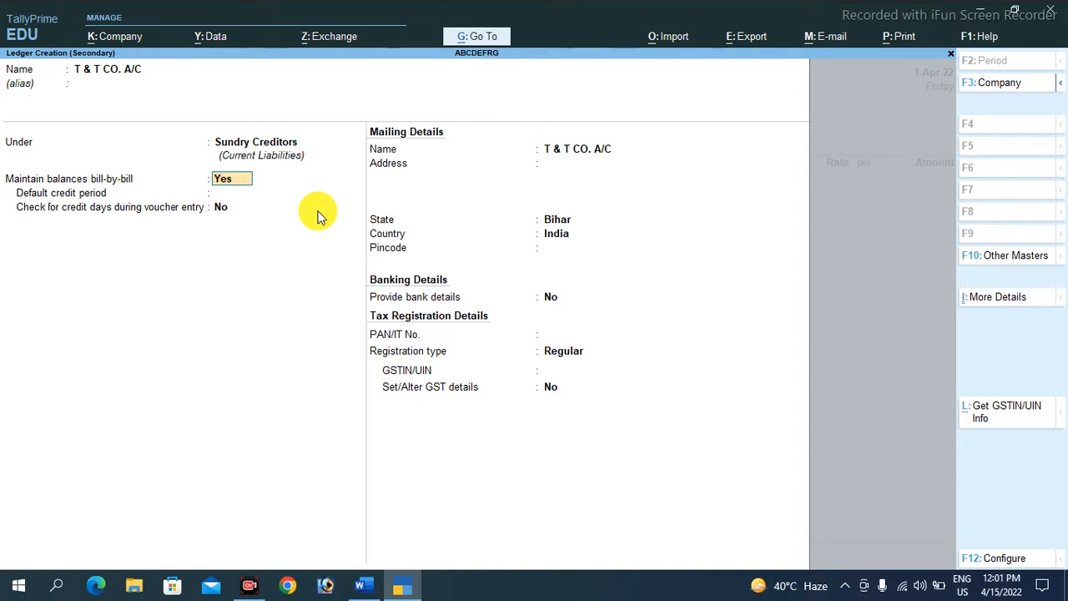
# Keep bill-by-bill balances set to Yes and Bihar as the state for the supplier ledger, and save it.
pyautogui.press('Return')
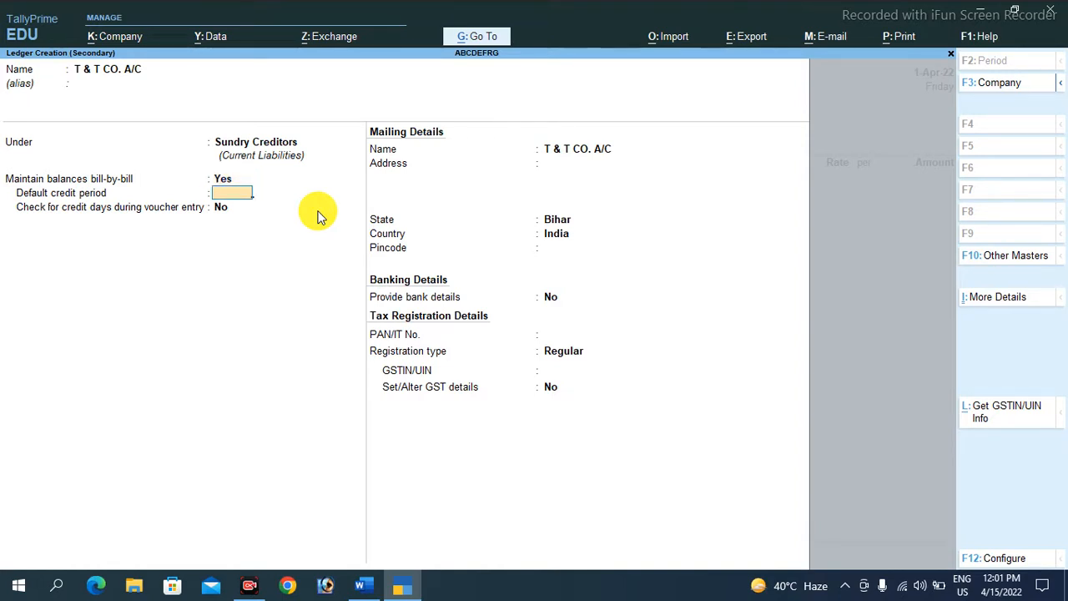
pyautogui.press('Return')
pyautogui.press('Return')
pyautogui.press('Return')
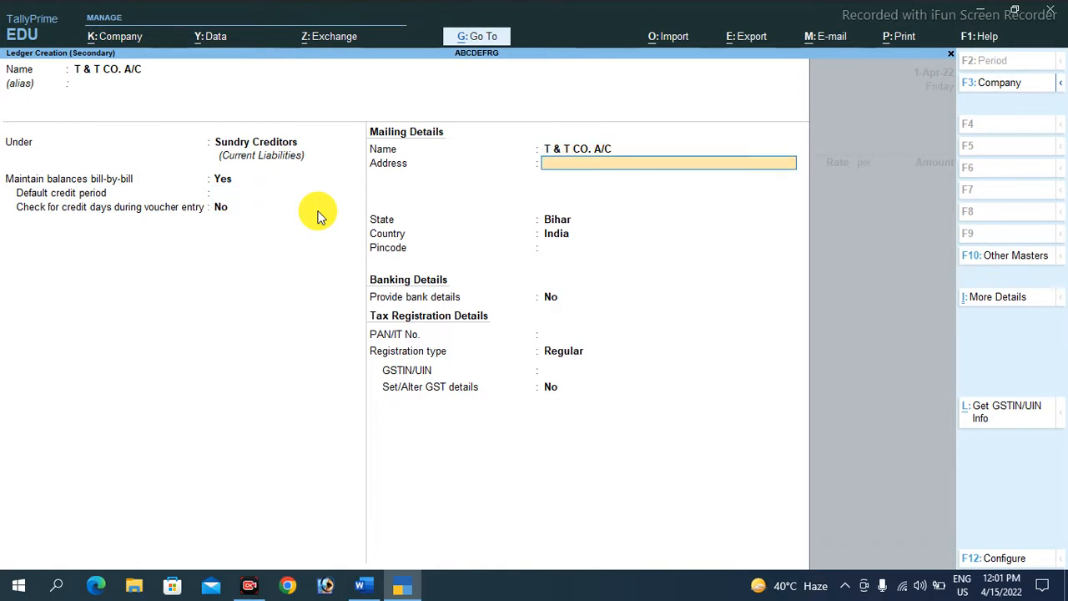
pyautogui.press('Return')
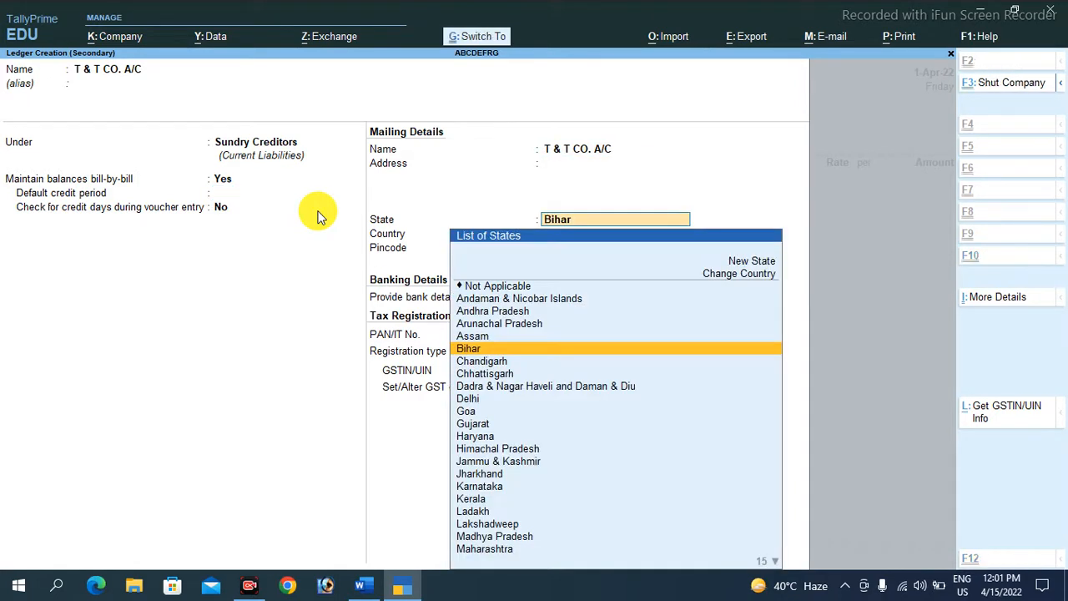
pyautogui.press('ctrl')
pyautogui.hotkey('ctrl', 'a')
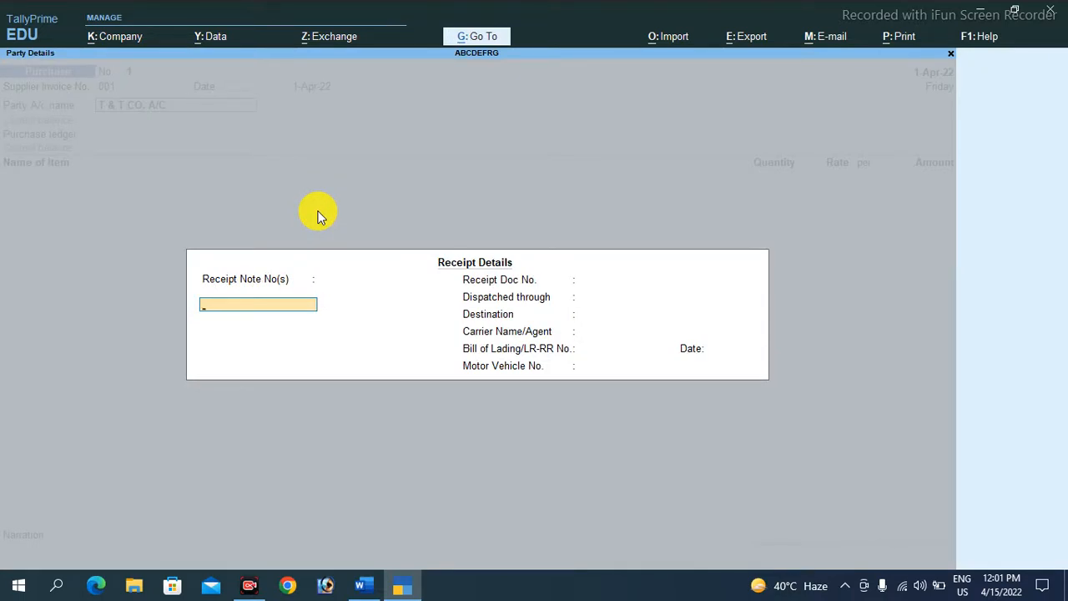
# Accept the blank receipt details and the default party details for T & T CO. A/C.
pyautogui.press('ctrl')
pyautogui.hotkey('ctrl', 'a')
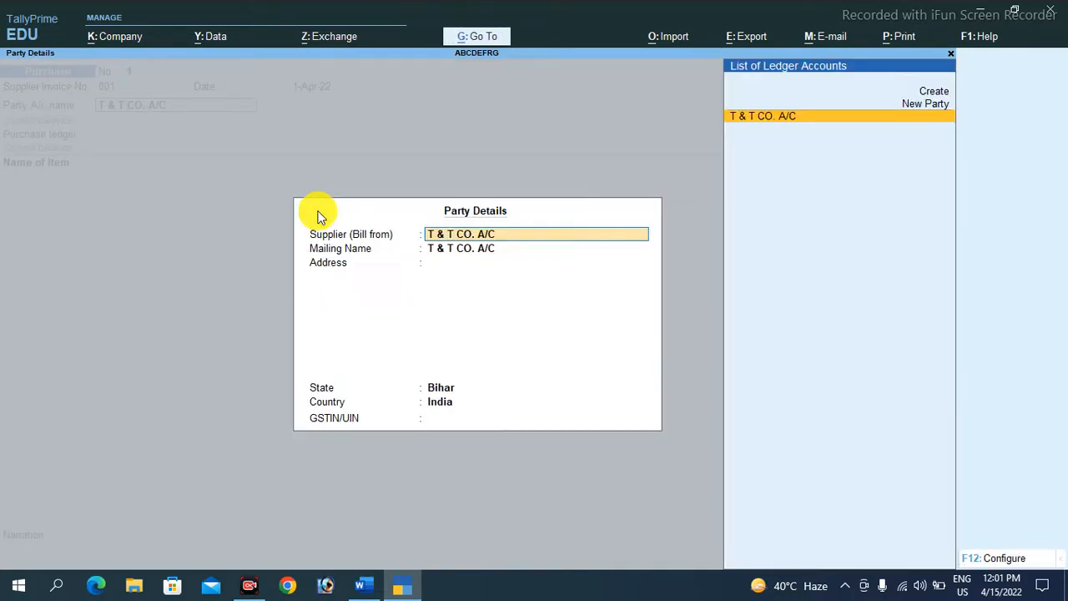
pyautogui.hotkey('ctrl', 'a')
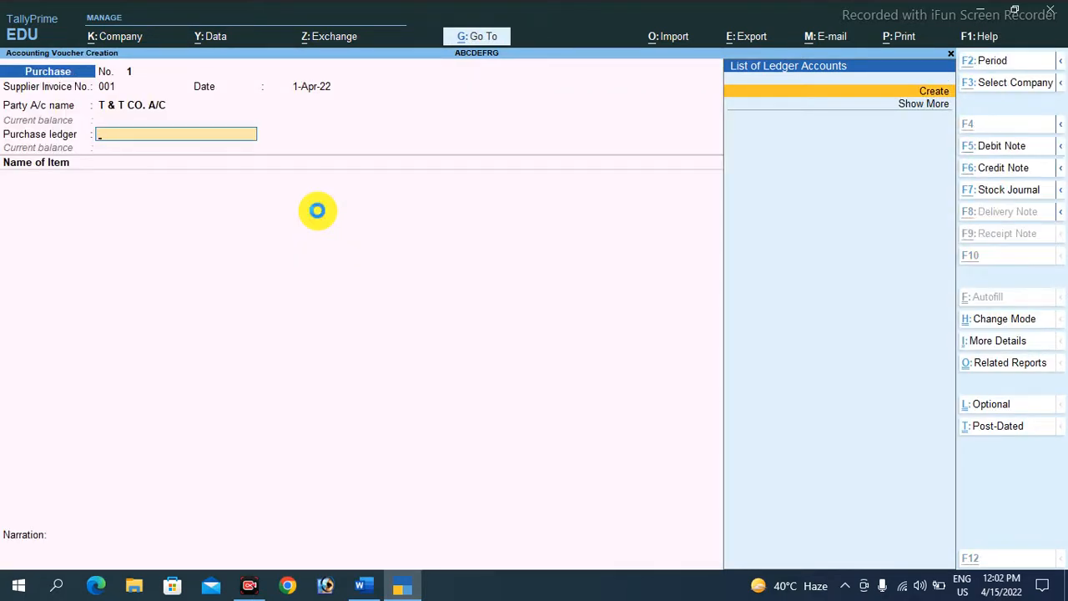
# Create a purchase ledger named PURCHASE A/C under Purchase Accounts and use it in the voucher.
pyautogui.hotkey('alt', 'c')
pyautogui.write('PURC')
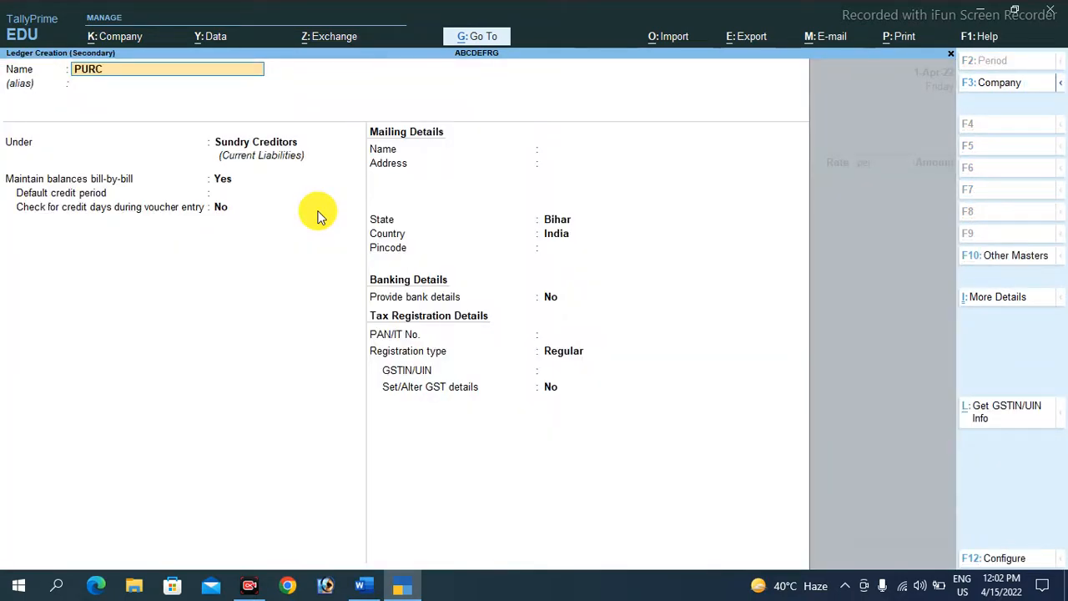
pyautogui.write('HASE A/C')
pyautogui.press('Return')
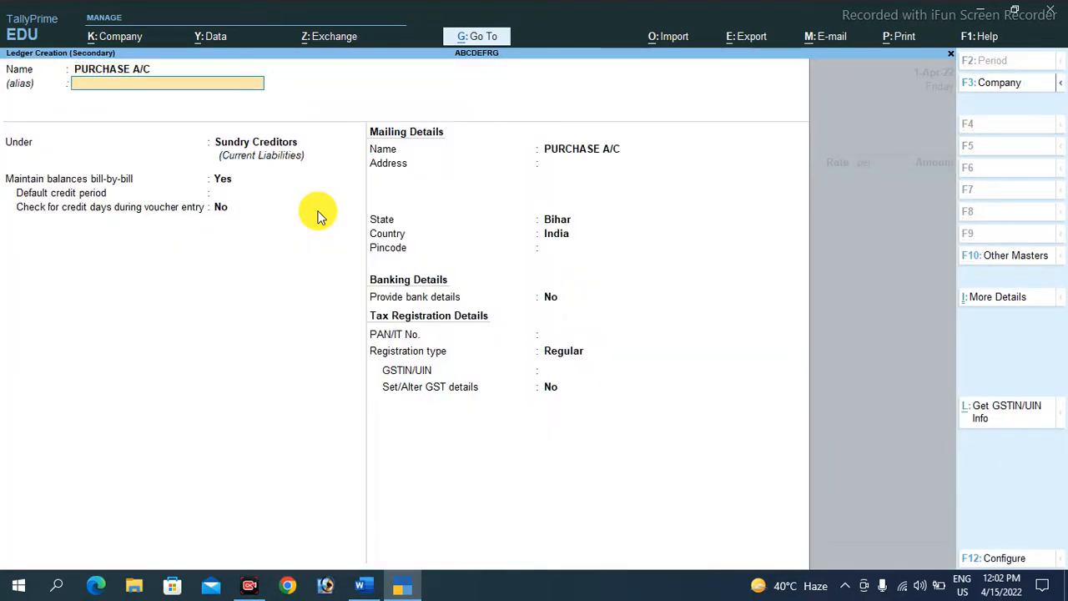
pyautogui.press('Return')
pyautogui.write('PU')
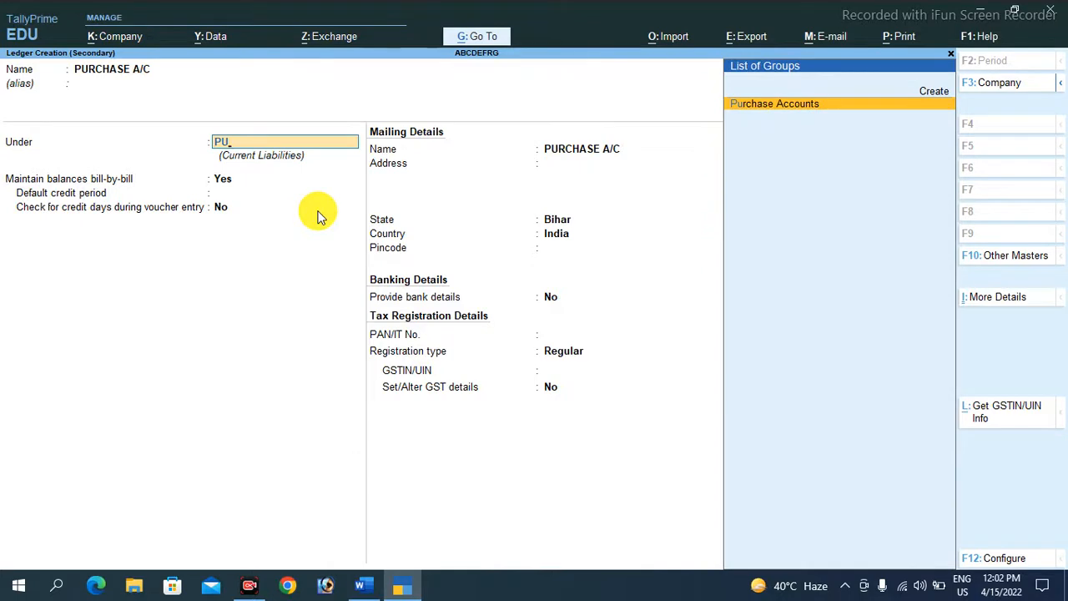
pyautogui.press('Return')
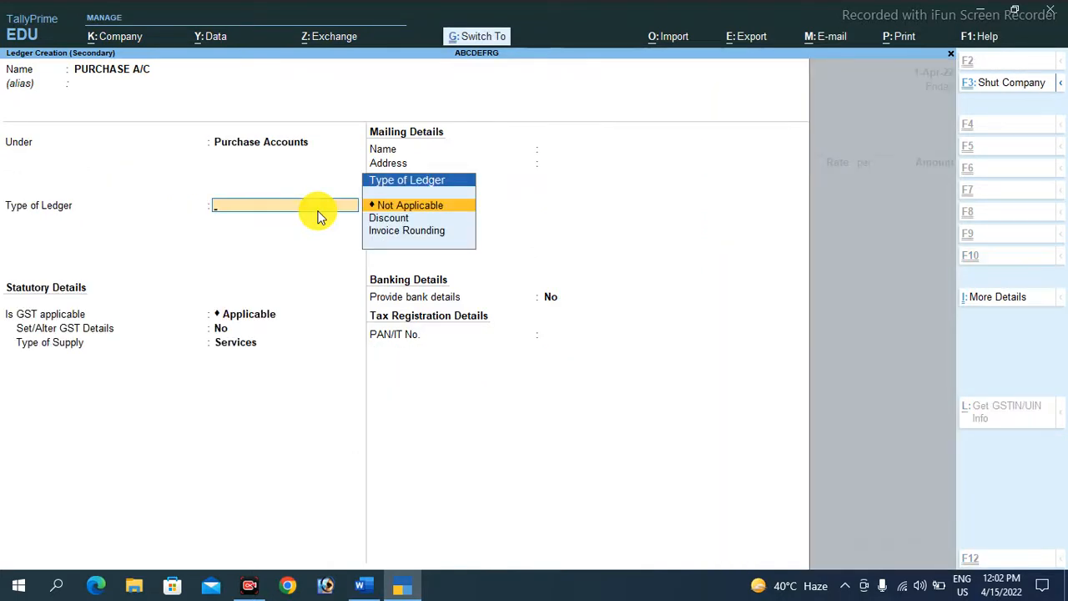
pyautogui.hotkey('ctrl', 'a')
pyautogui.press('Return')
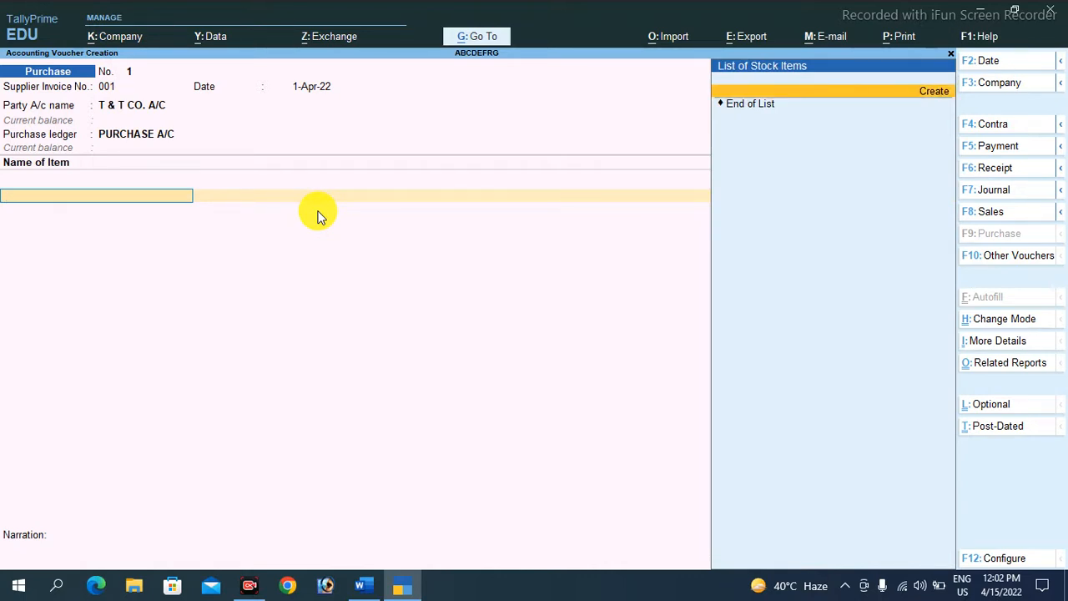
# Create a stock item named DELL LAPTOP 23456T under Primary from the purchase voucher.
pyautogui.press('Return')
pyautogui.write('LAPTIO')
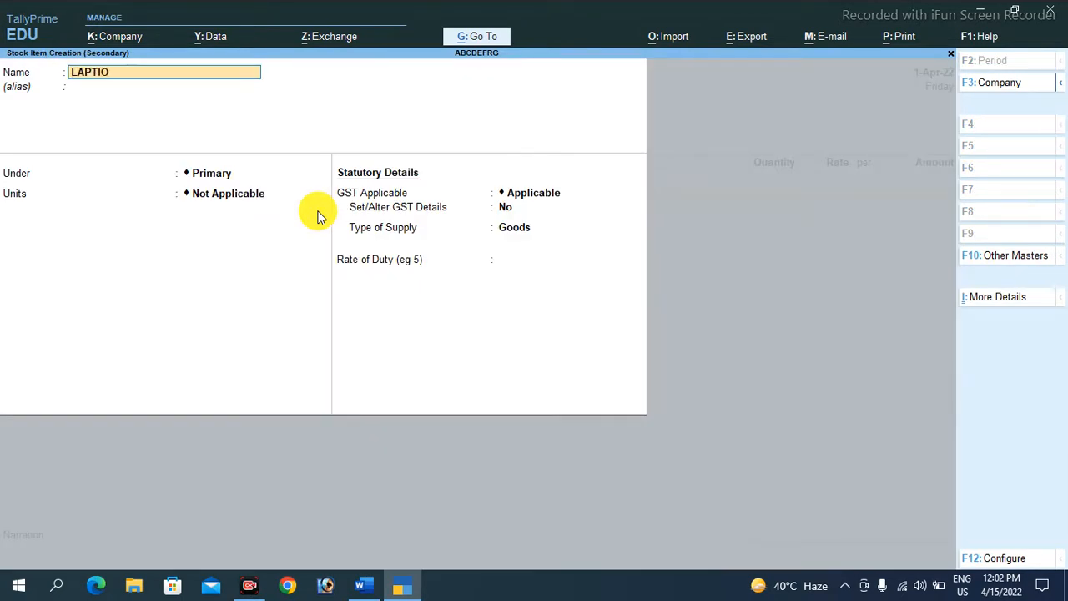
pyautogui.press('BackSpace')
pyautogui.press('BackSpace')
pyautogui.press('BackSpace')
pyautogui.press('BackSpace')
pyautogui.press('BackSpace')
pyautogui.write('DELL')
pyautogui.press('BackSpace')
pyautogui.press('BackSpace')
pyautogui.press('BackSpace')
pyautogui.write('ELL LAPTOP')
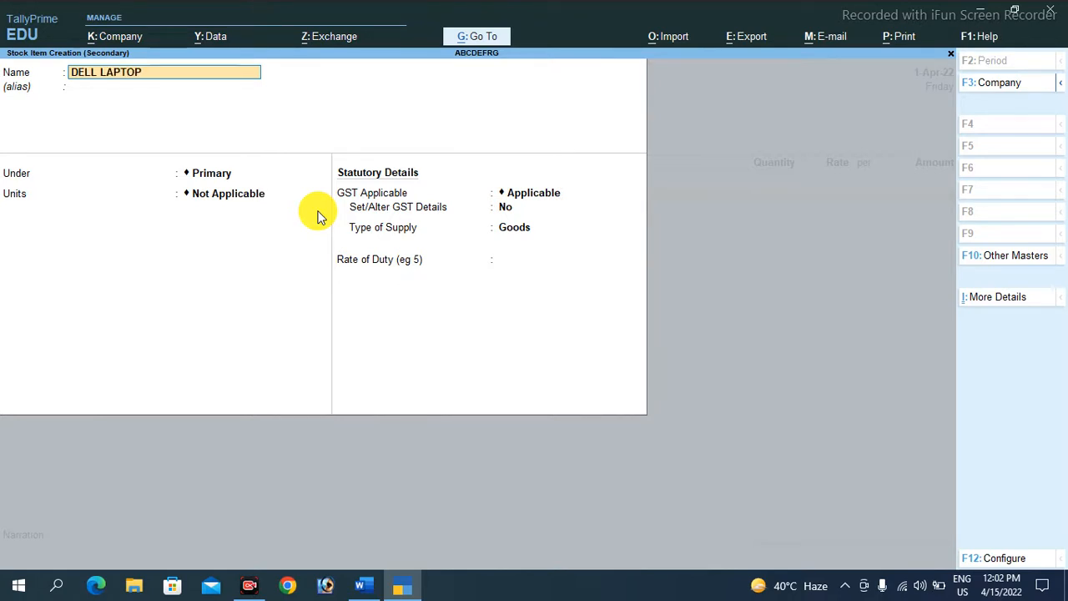
pyautogui.write(' 23456T')
pyautogui.press('Return')
pyautogui.press('Return')
pyautogui.press('Return')
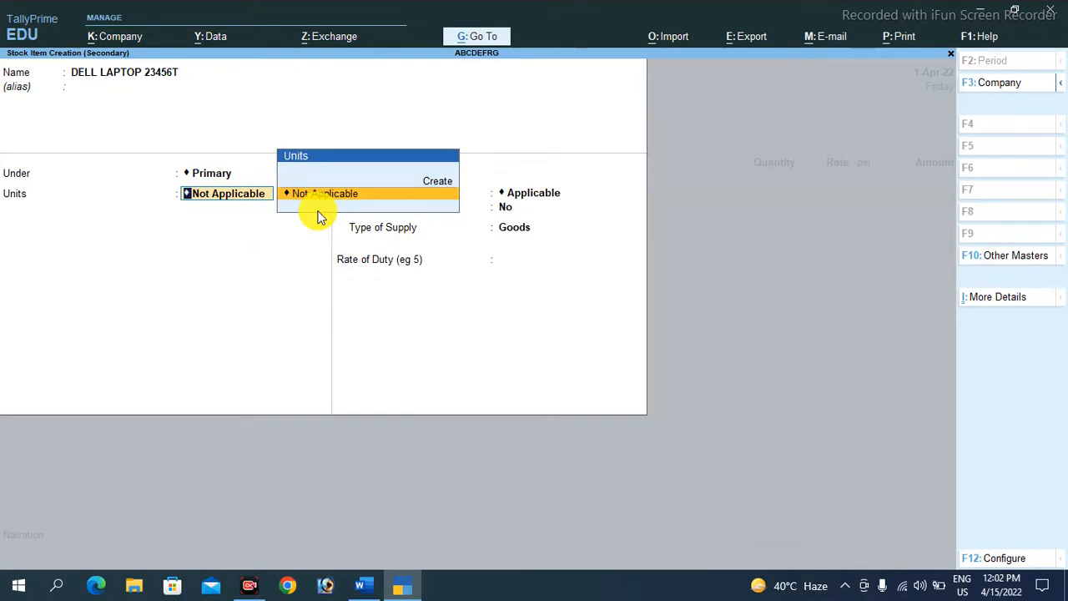
# Create a simple unit with symbol PC and formal name PIECE for the laptop, and save the stock item.
pyautogui.press('Up')
pyautogui.press('Return')
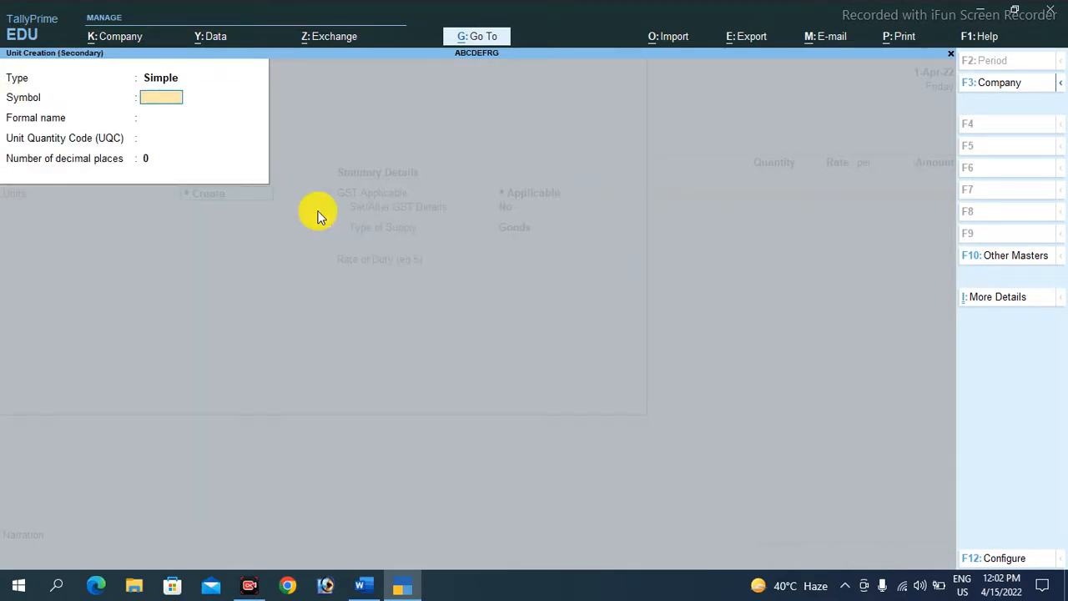
pyautogui.write('p')
pyautogui.press('Return')
pyautogui.write('P')
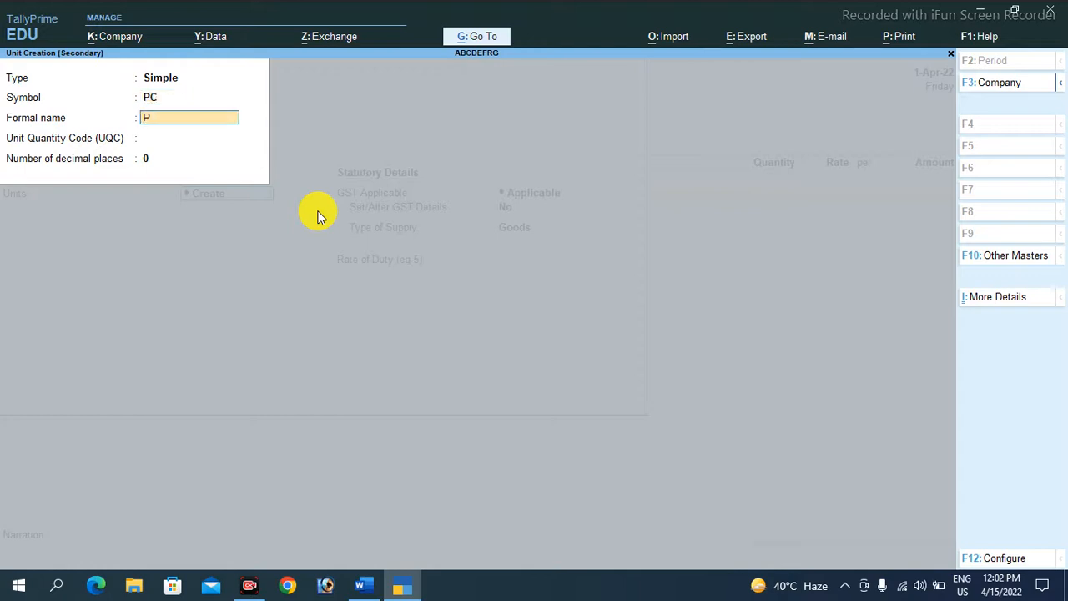
pyautogui.write('IECVE')
pyautogui.press('BackSpace')
pyautogui.press('BackSpace')
pyautogui.write('E')
pyautogui.press('Return')
pyautogui.press('Return')
pyautogui.press('Return')
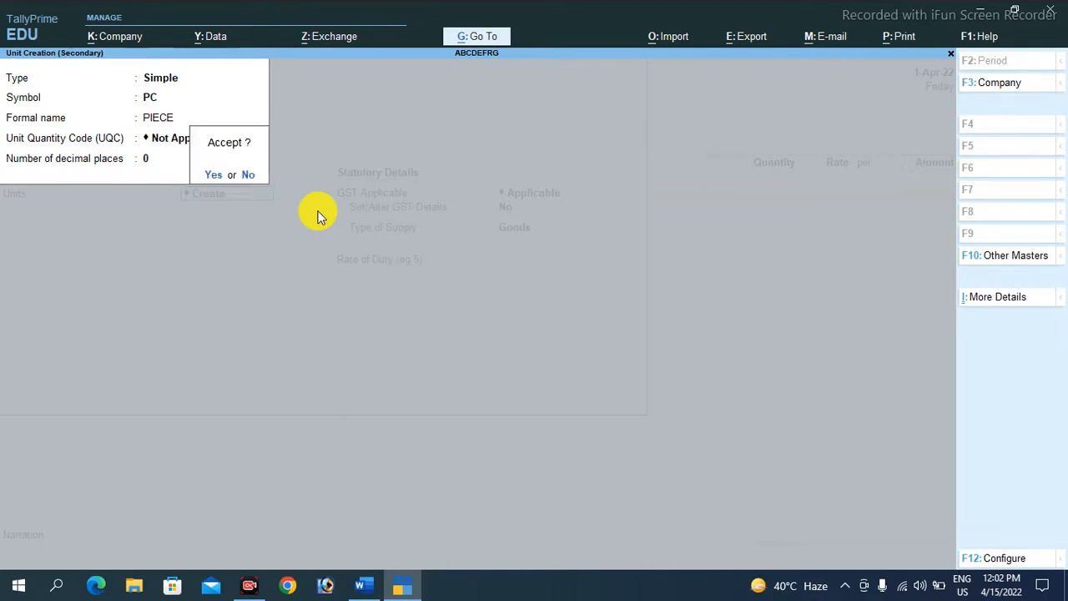
pyautogui.press('Return')
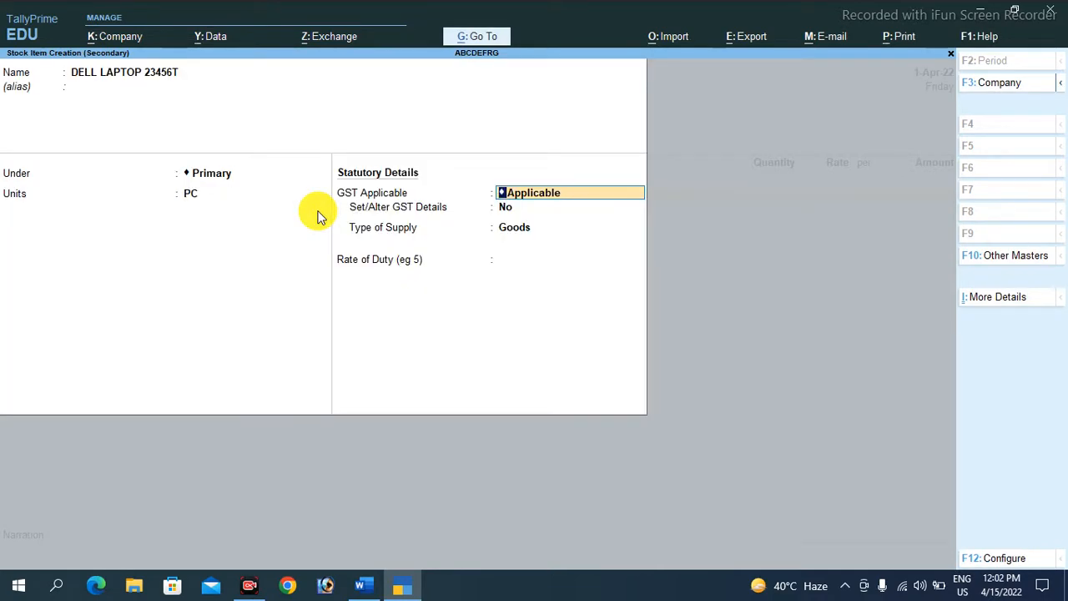
pyautogui.hotkey('ctrl', 'a')
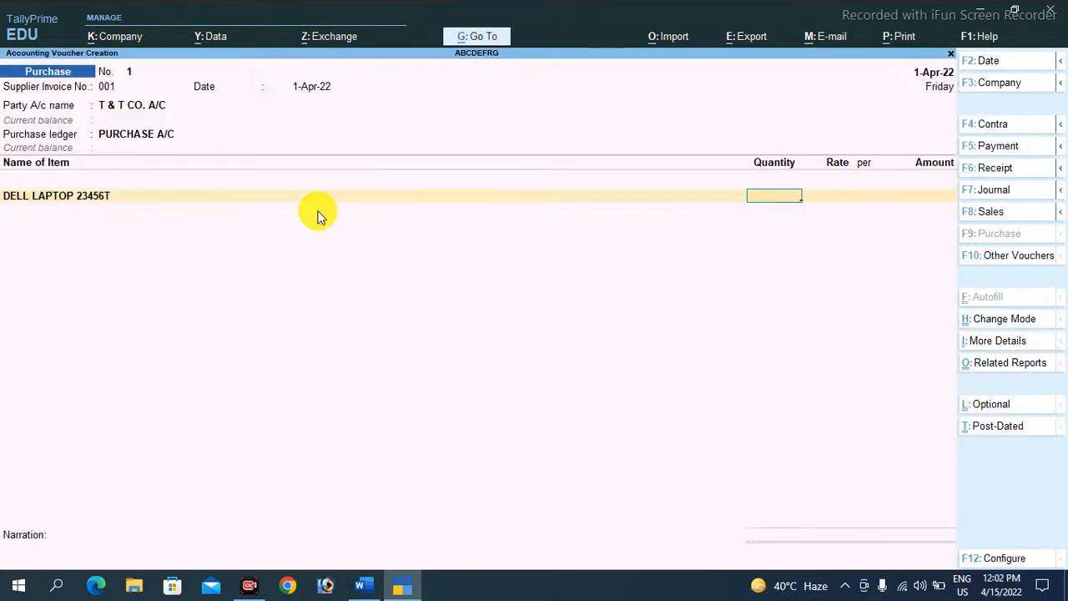
# Enter a quantity of 5 PC at a rate of 32,000 per PC for the DELL LAPTOP 23456T line.
pyautogui.write('5')
pyautogui.press('Return')
pyautogui.write('32,000')
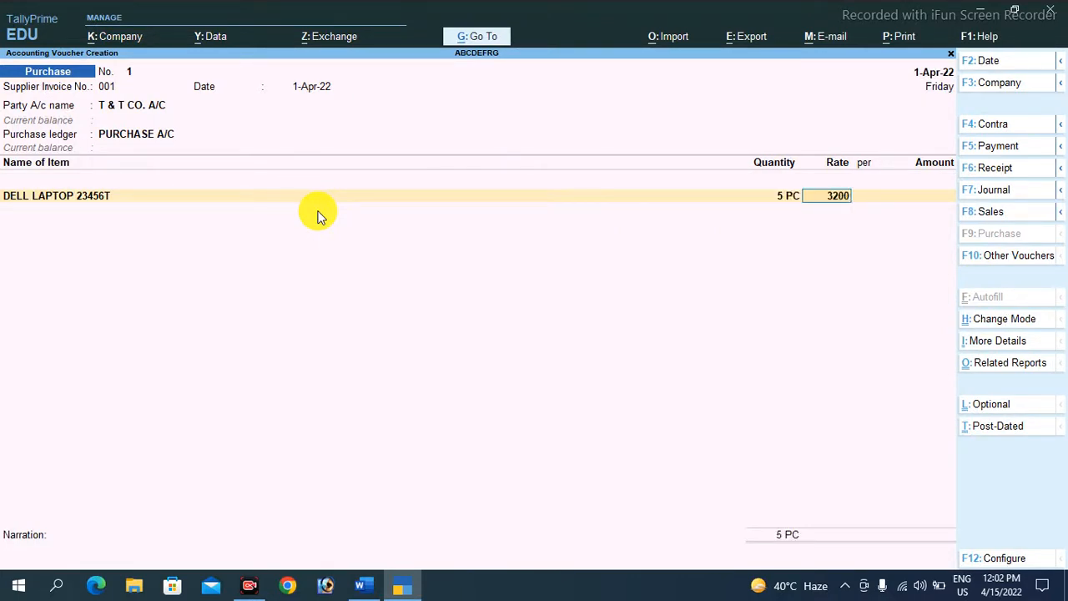
pyautogui.press('Return')
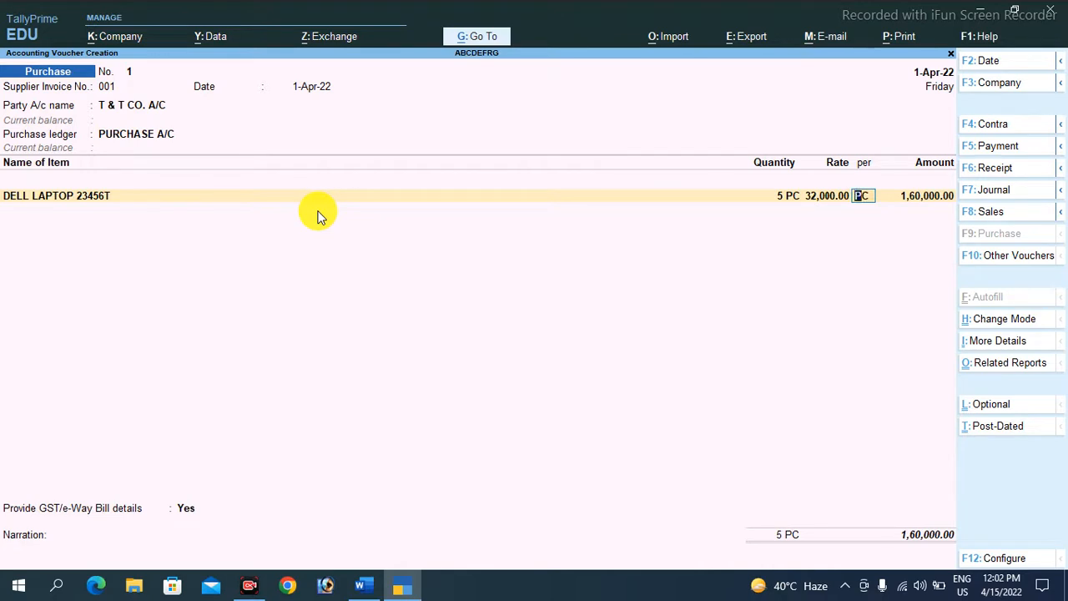
pyautogui.press('Return')
pyautogui.press('Return')
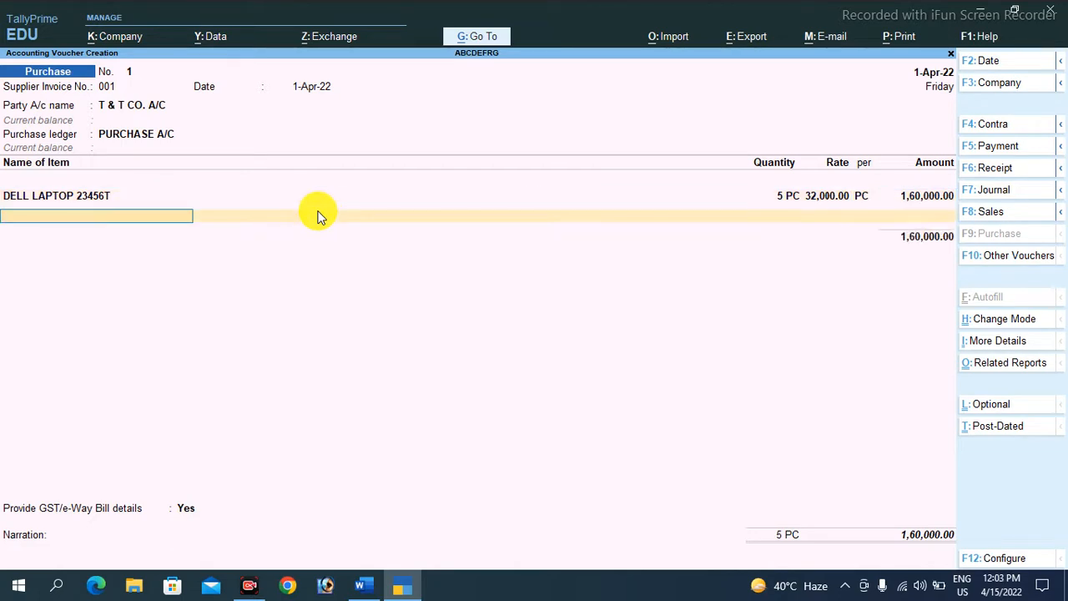
# End the voucher's item list and set Provide GST/e-Way Bill details to No.
pyautogui.press('Return')
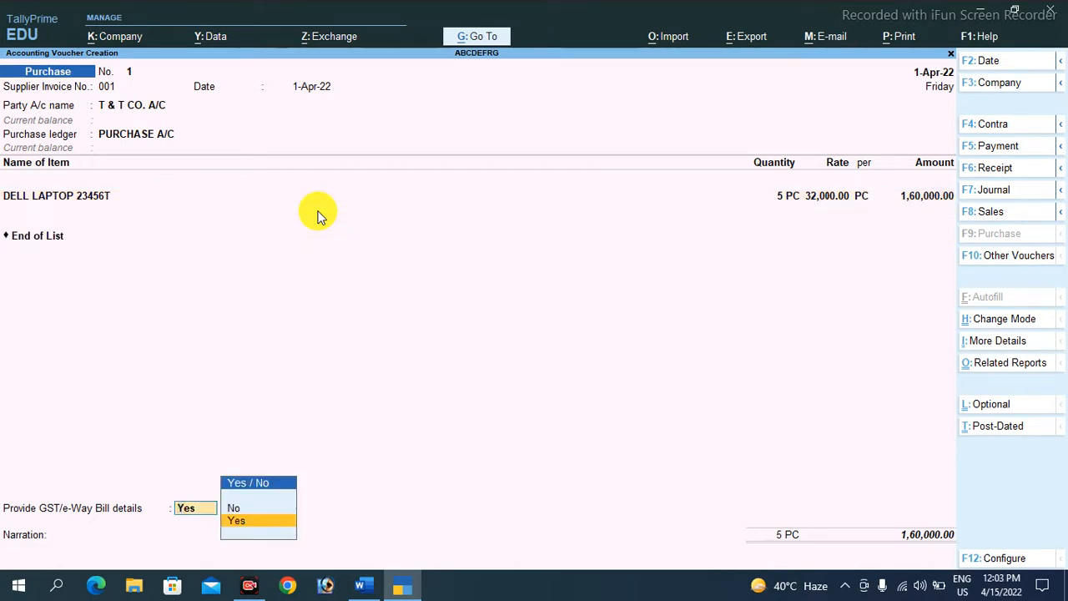
pyautogui.press('Up')
pyautogui.press('Return')
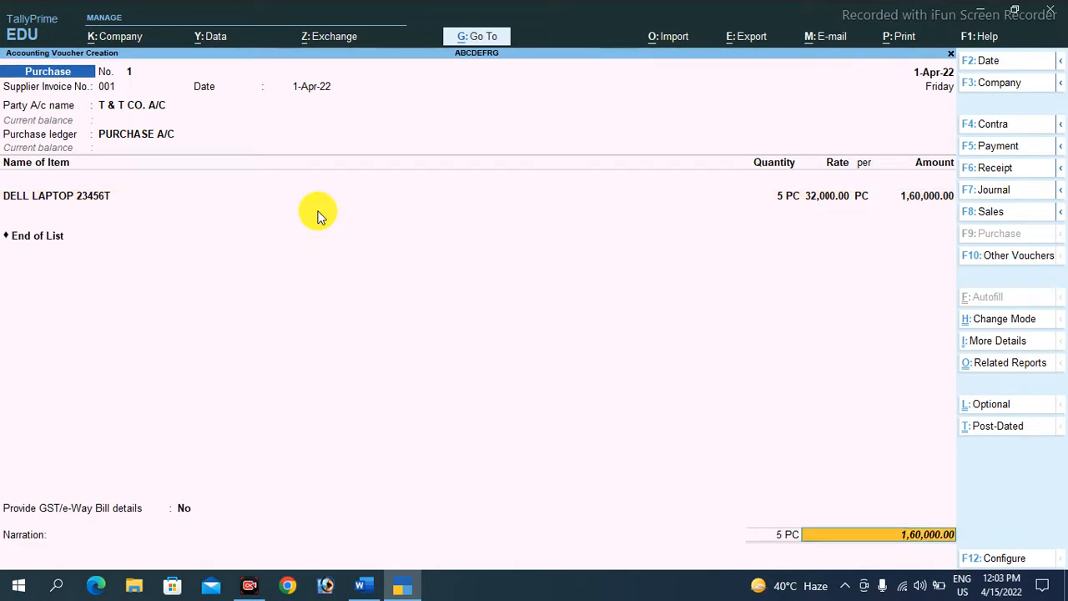
# Allocate the full purchase amount to a New Ref bill named BILL1 with no due date, and save the purchase voucher.
pyautogui.press('Return')
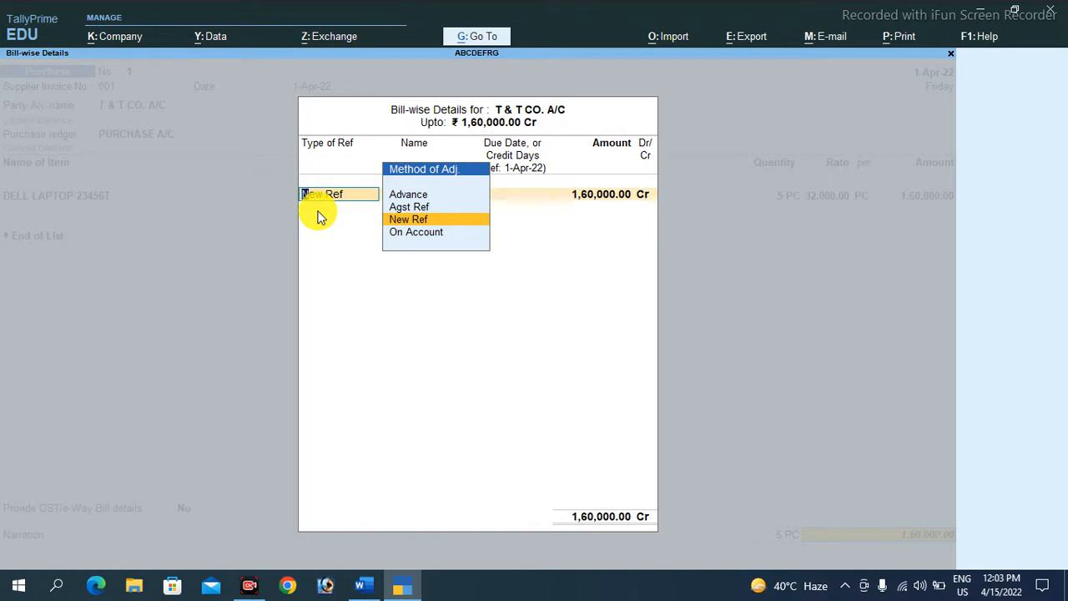
pyautogui.press('Return')
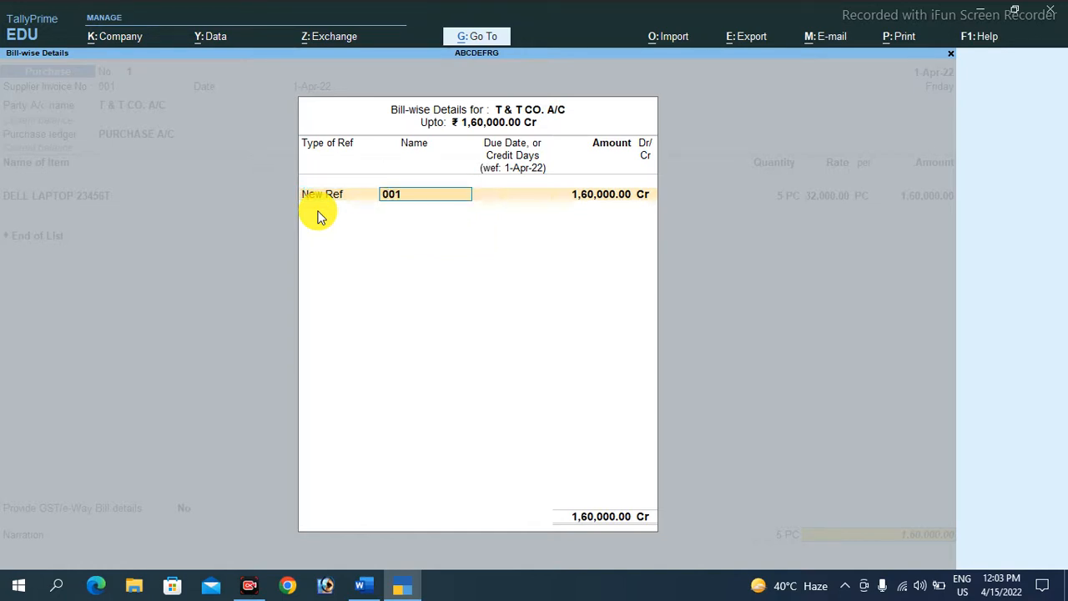
pyautogui.hotkey('alt', 'Tab')
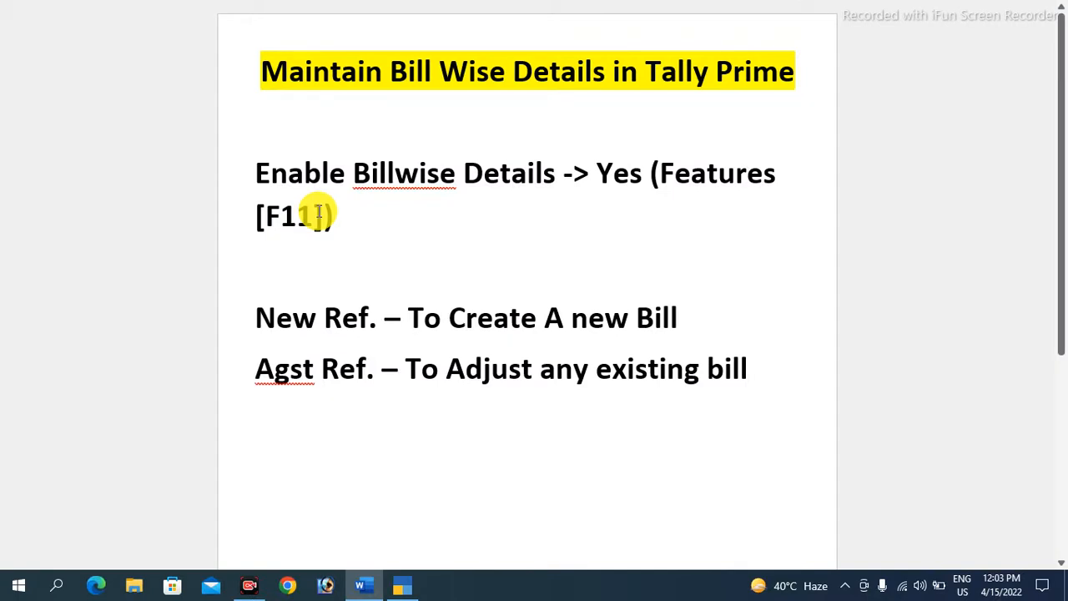
pyautogui.hotkey('alt', 'Tab')
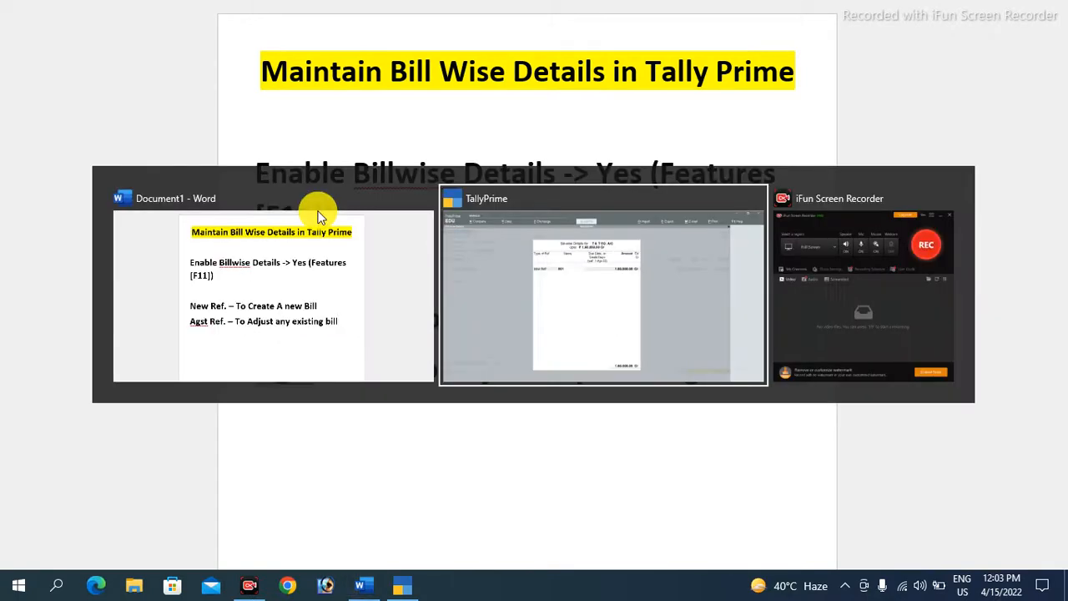
pyautogui.write('BILL1')
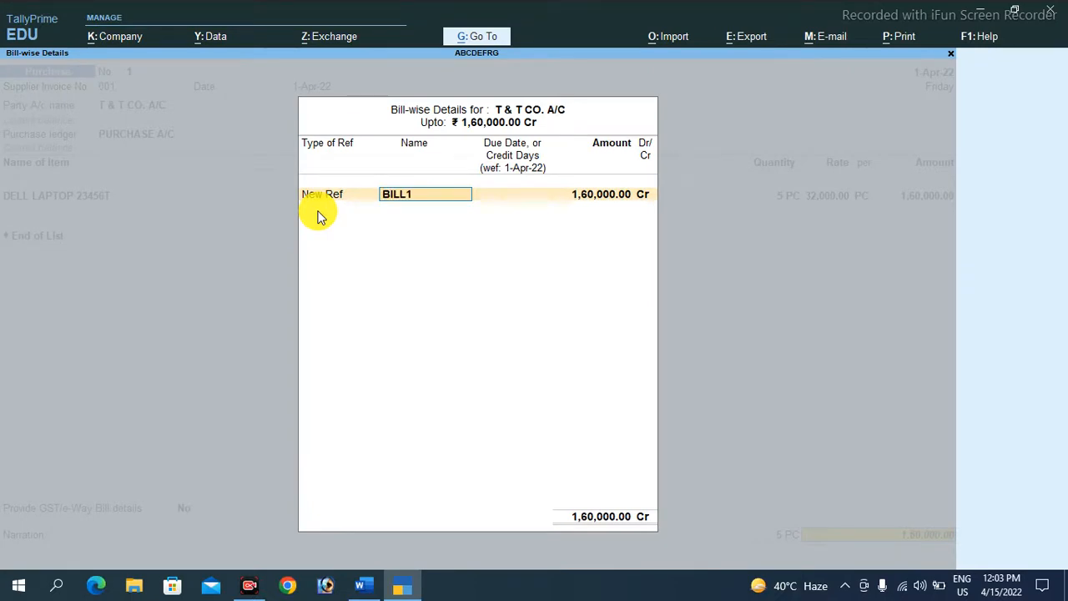
pyautogui.press('Return')
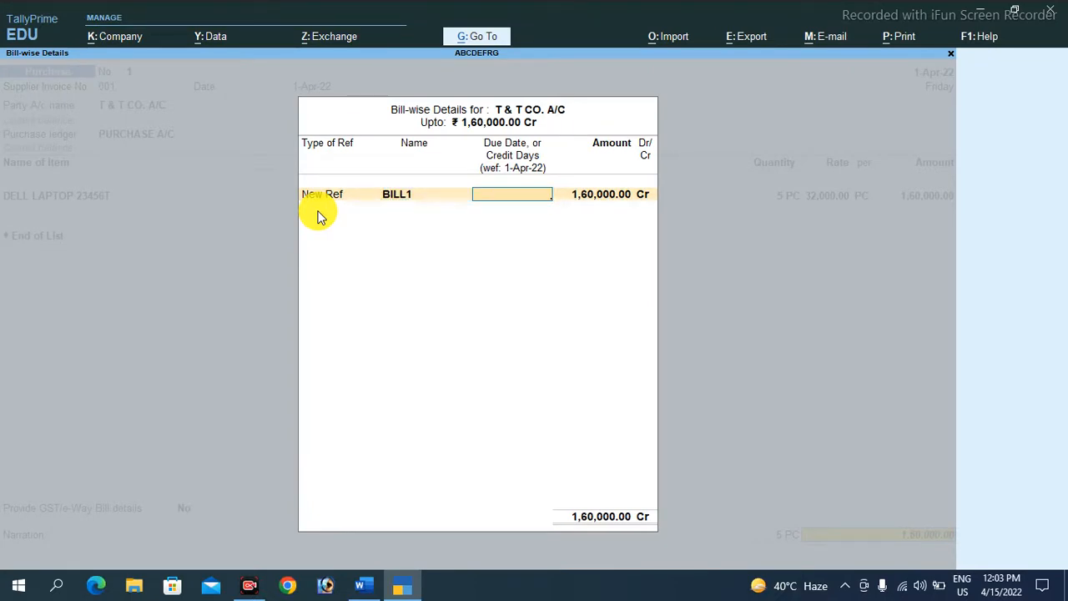
pyautogui.press('Return')
pyautogui.press('Return')
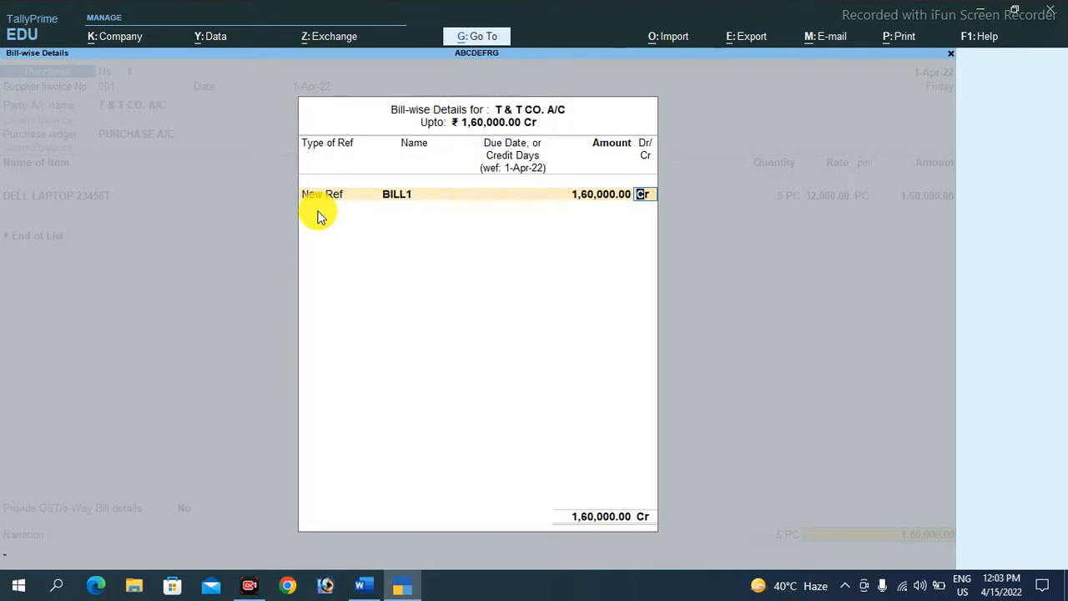
pyautogui.press('Return')
pyautogui.press('Return')
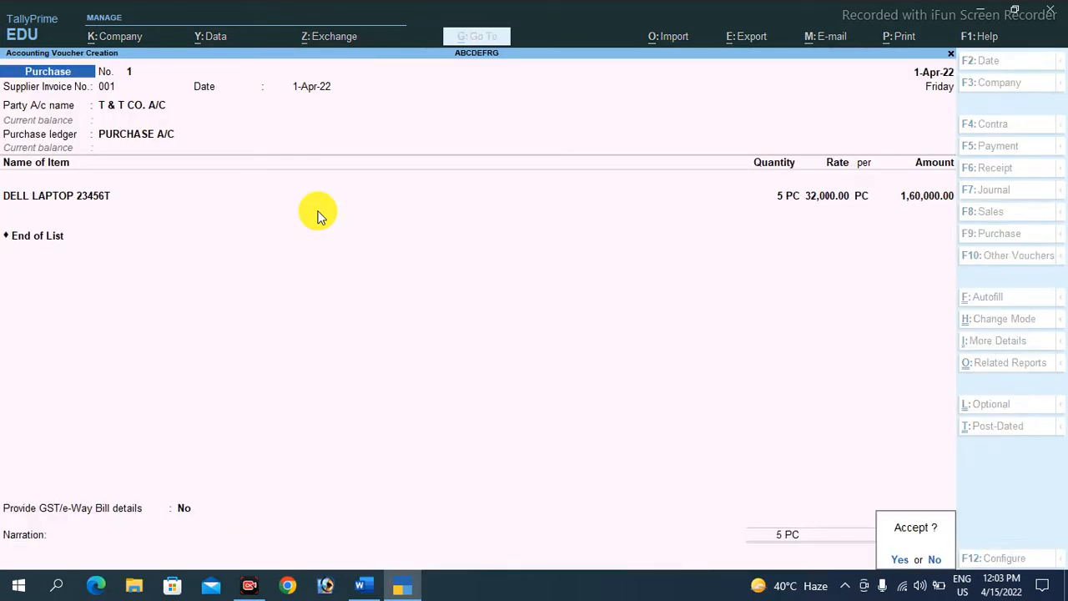
pyautogui.press('Return')
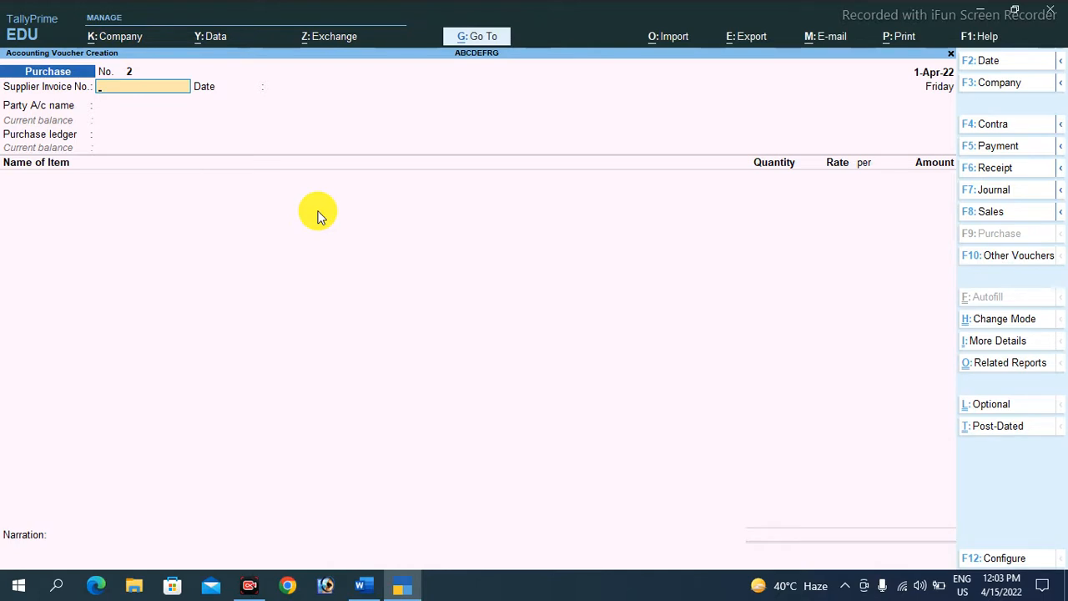
# Leave voucher entry and open the company's Balance Sheet.
pyautogui.press('Escape')
pyautogui.press('Down')
pyautogui.press('Down')
pyautogui.press('Down')
pyautogui.press('Down')
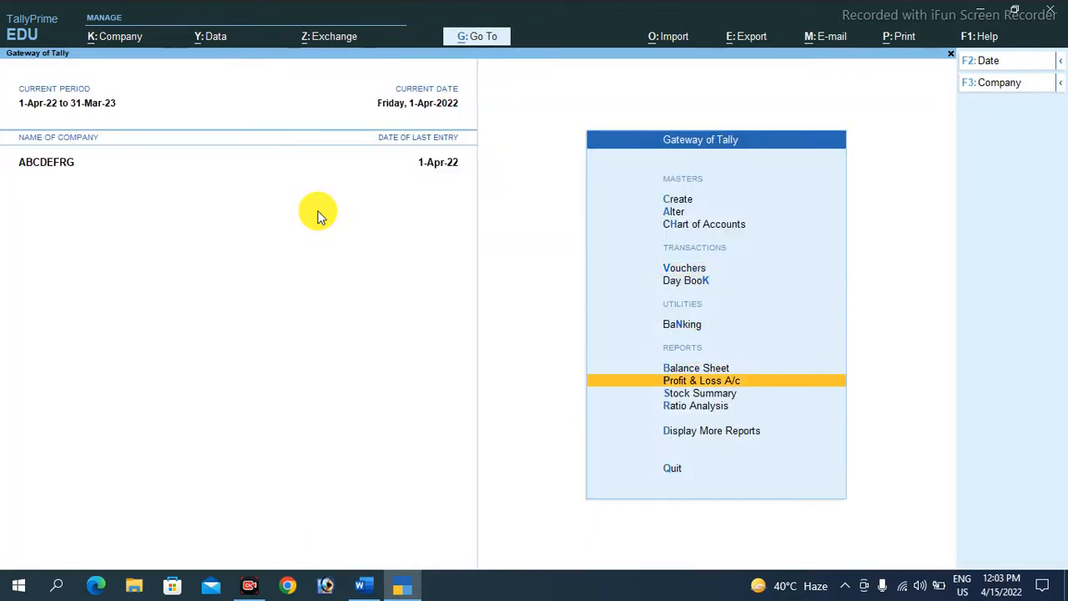
pyautogui.press('Up')
pyautogui.press('Return')
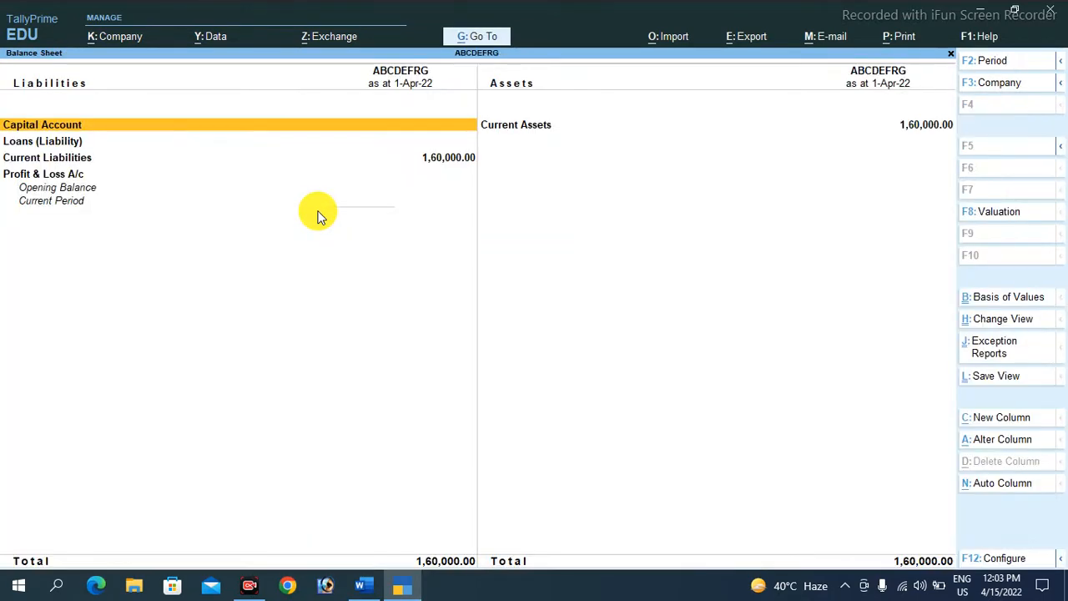
# Show the Balance Sheet in detail and examine the Sundry Creditors group summary.
pyautogui.hotkey('alt', 'F5')
pyautogui.press('Down')
pyautogui.press('Down')
pyautogui.press('Down')
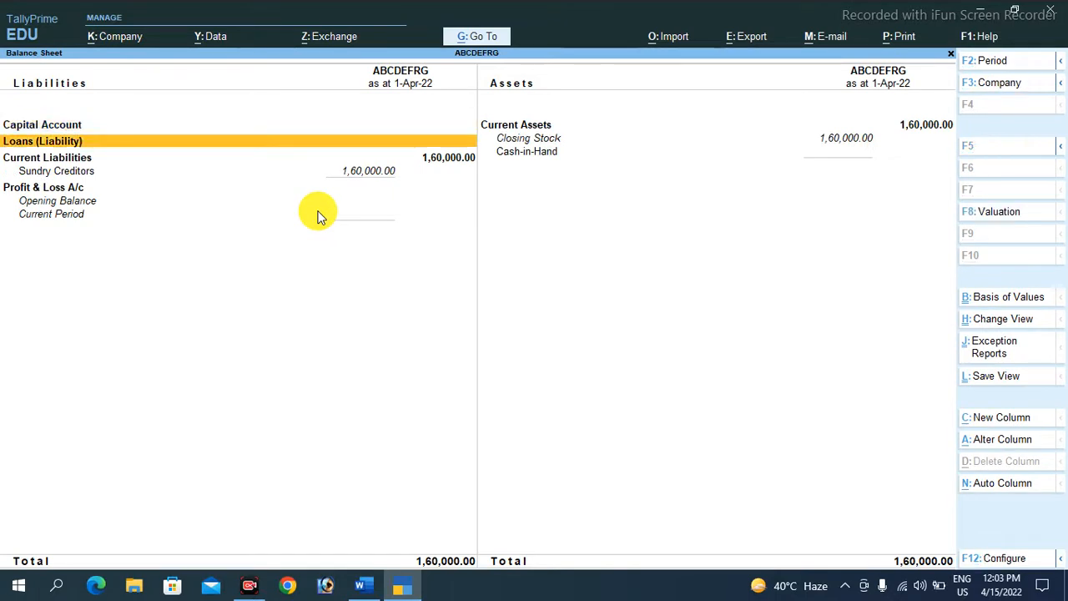
pyautogui.press('Return')
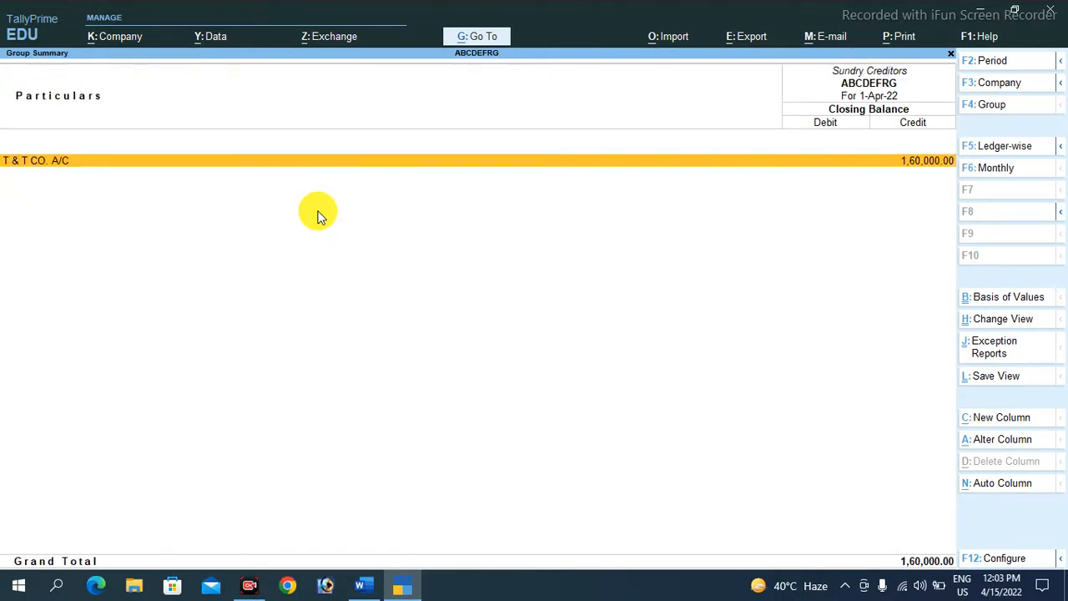
pyautogui.press('Escape')
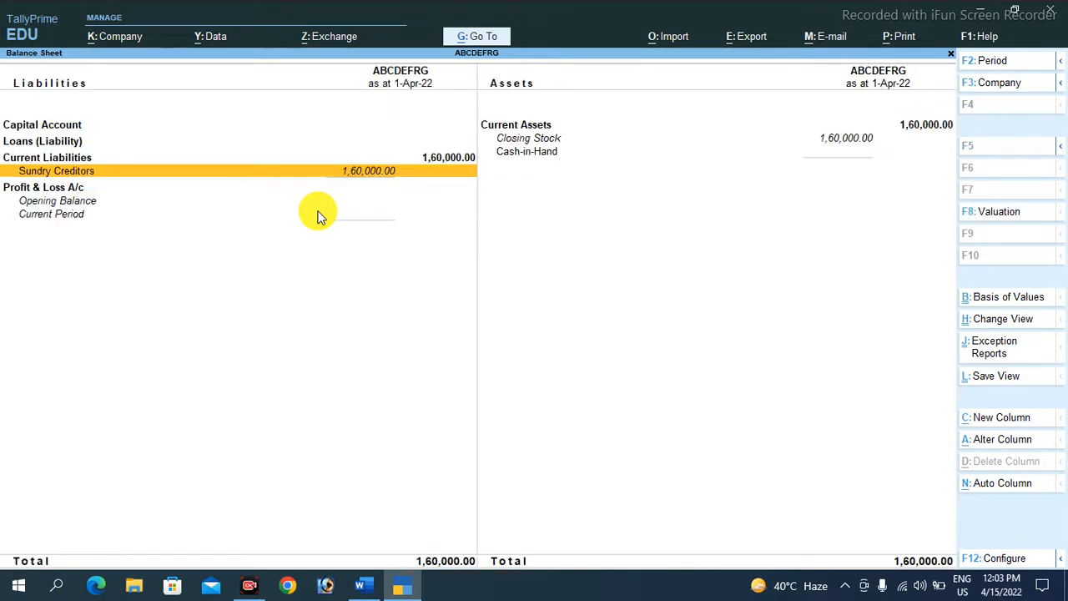
# Close the Balance Sheet and open the Statements of Accounts among the additional reports.
pyautogui.press('Escape')
pyautogui.press('Down')
pyautogui.press('Down')
pyautogui.press('Down')
pyautogui.press('Down')
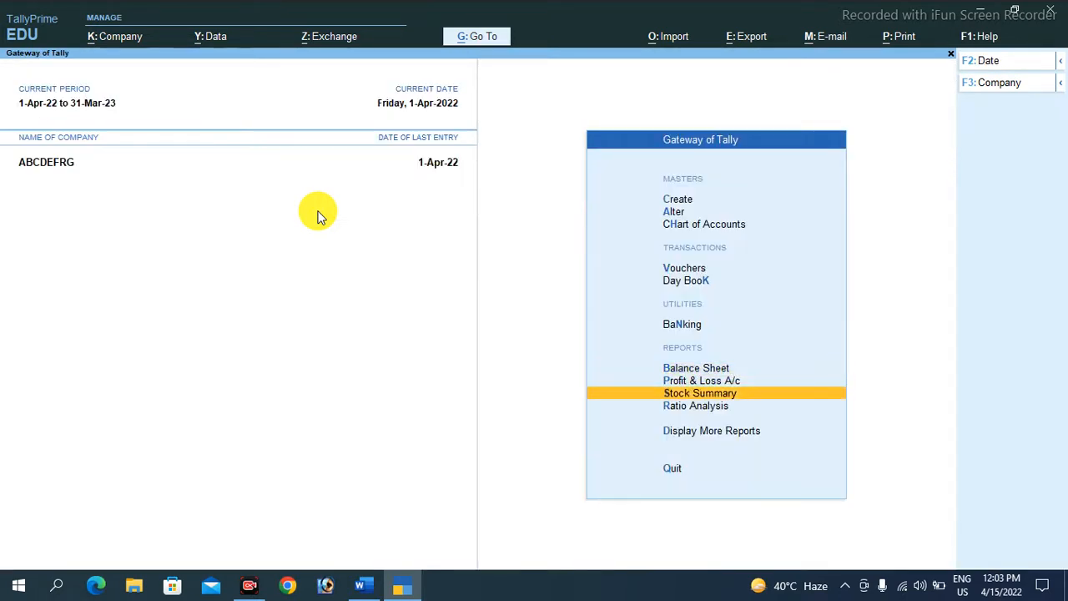
pyautogui.press('Return')
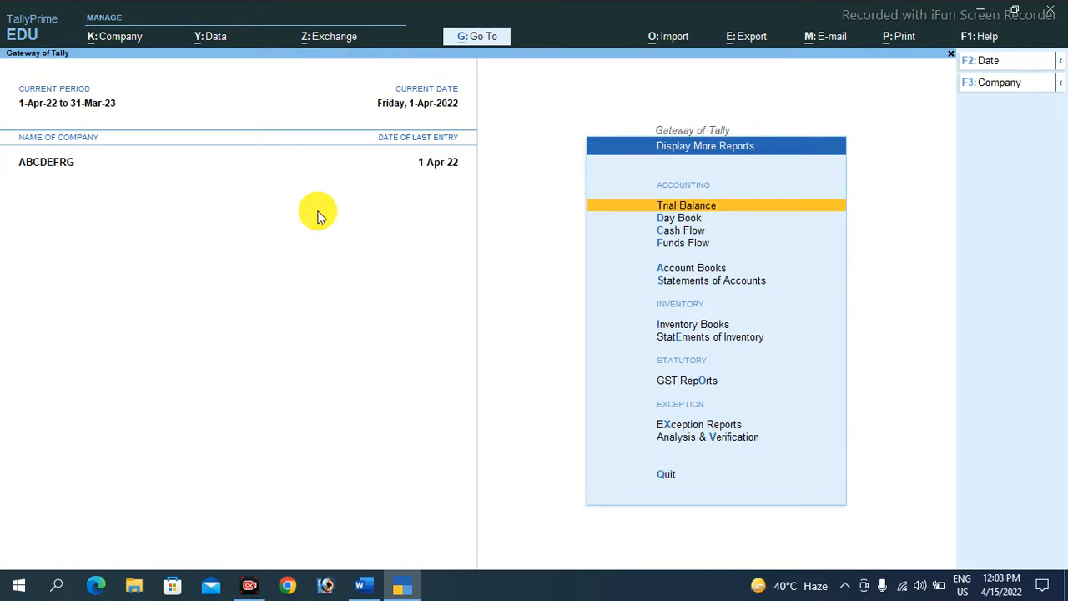
pyautogui.press('Down')
pyautogui.press('Down')
pyautogui.press('Down')
pyautogui.press('Down')
pyautogui.press('Down')
pyautogui.press('Down')
pyautogui.press('Down')
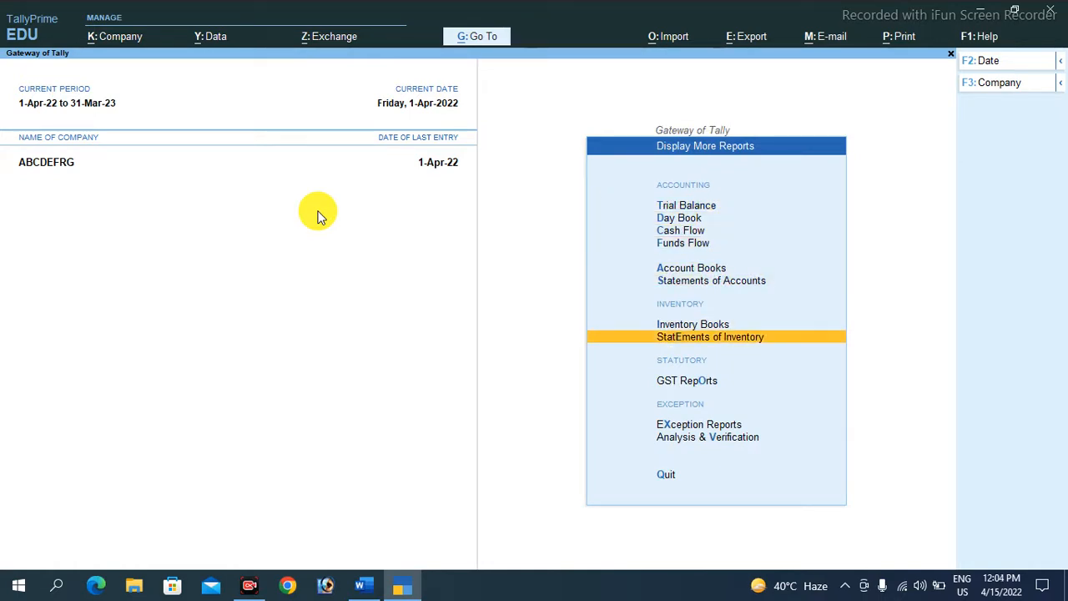
pyautogui.press('Up')
pyautogui.press('Up')
pyautogui.press('Up')
pyautogui.press('Down')
pyautogui.press('Return')
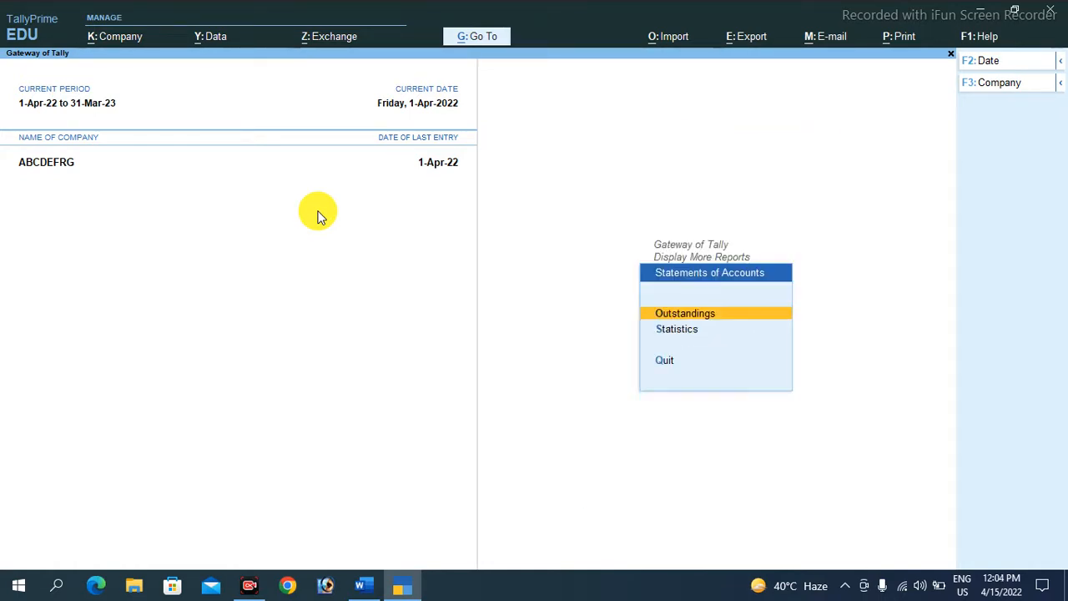
# Open the ledger outstandings report for T & T CO. A/C to examine its pending bills.
pyautogui.press('Down')
pyautogui.press('Up')
pyautogui.press('Return')
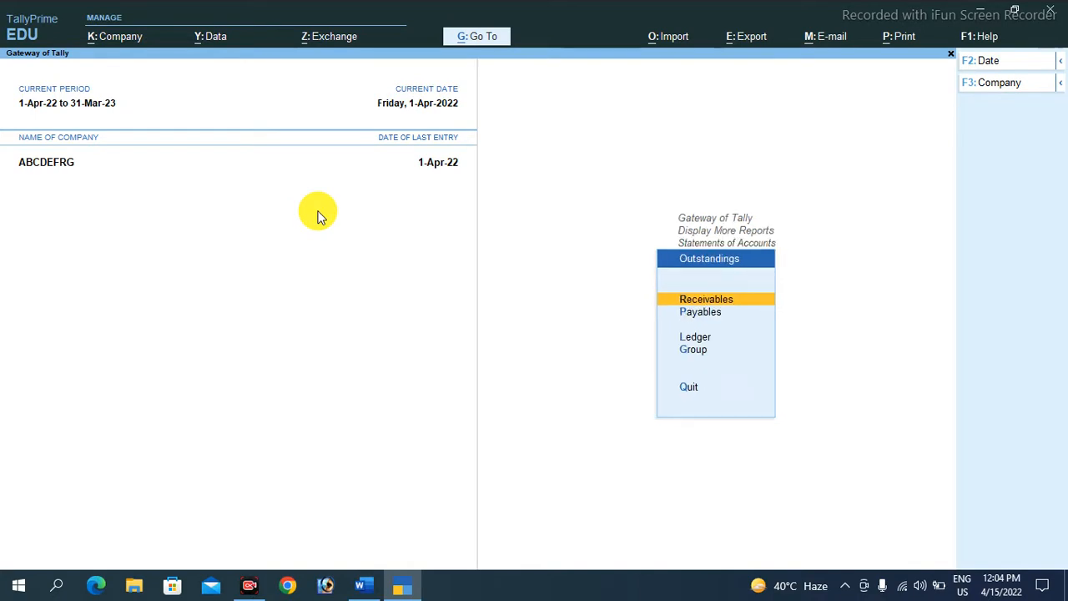
pyautogui.press('Down')
pyautogui.press('Down')
pyautogui.press('Down')
pyautogui.press('Up')
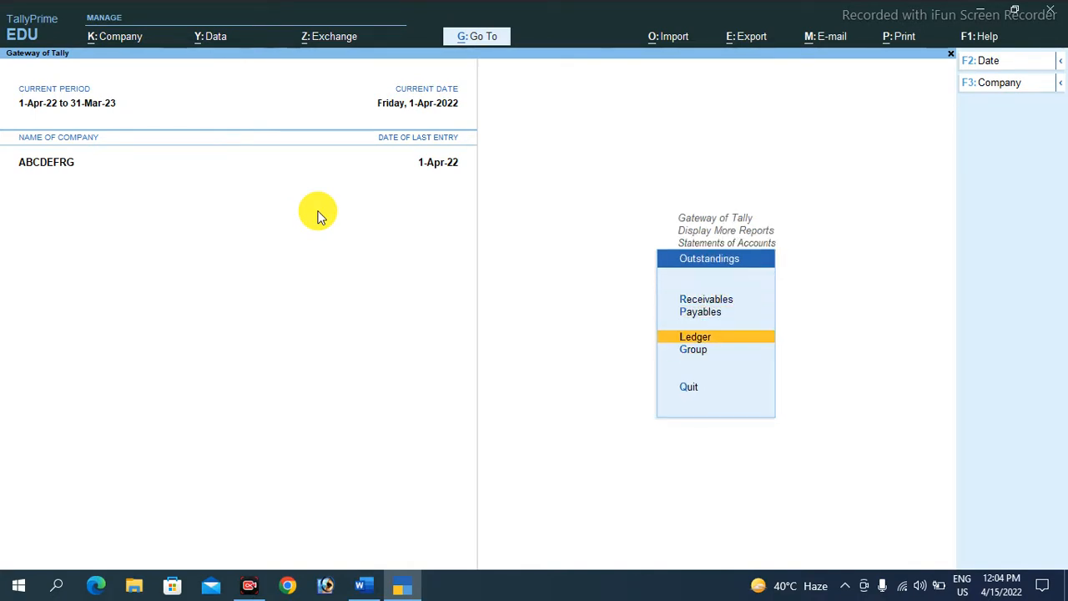
pyautogui.press('Return')
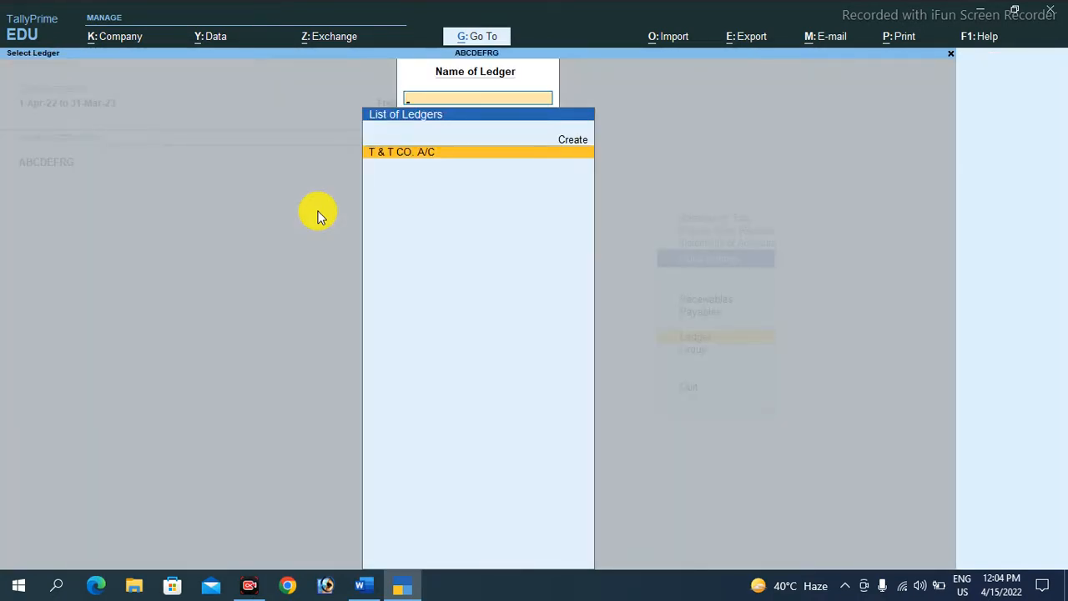
pyautogui.press('Return')
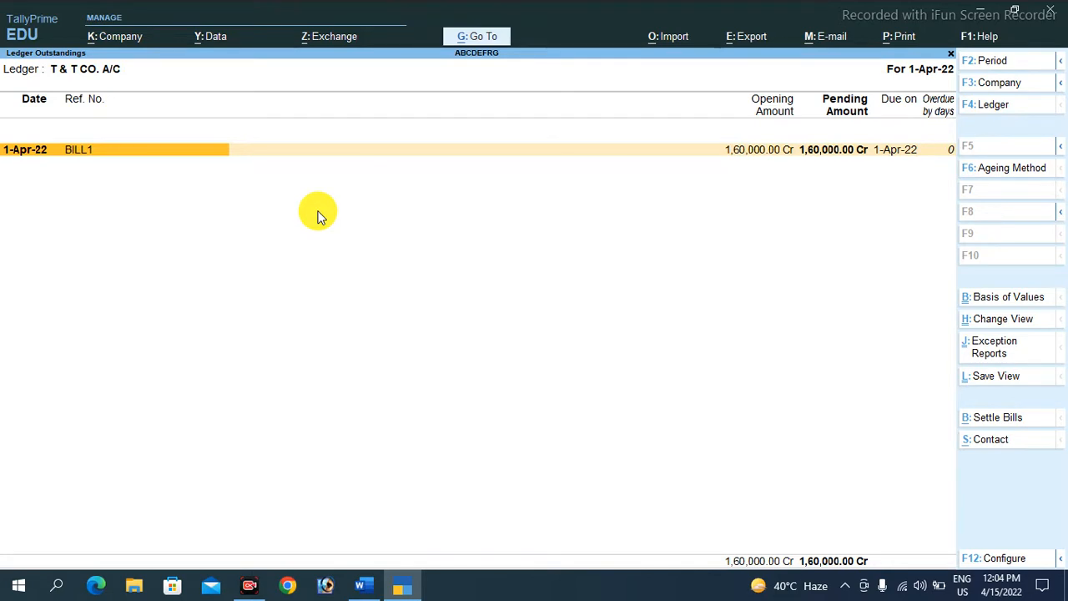
# Leave the outstandings reports and start a new Payment voucher.
pyautogui.press('Escape')
pyautogui.press('Escape')
pyautogui.press('Escape')
pyautogui.press('Escape')
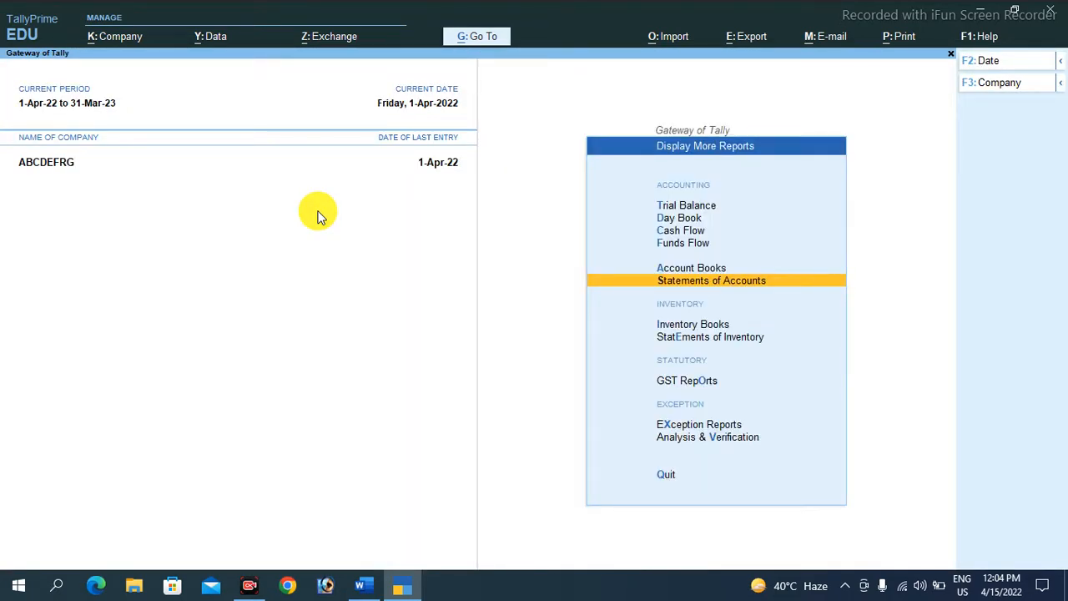
pyautogui.press('Escape')
pyautogui.press('Up')
pyautogui.press('Up')
pyautogui.press('Up')
pyautogui.press('Up')
pyautogui.press('Up')
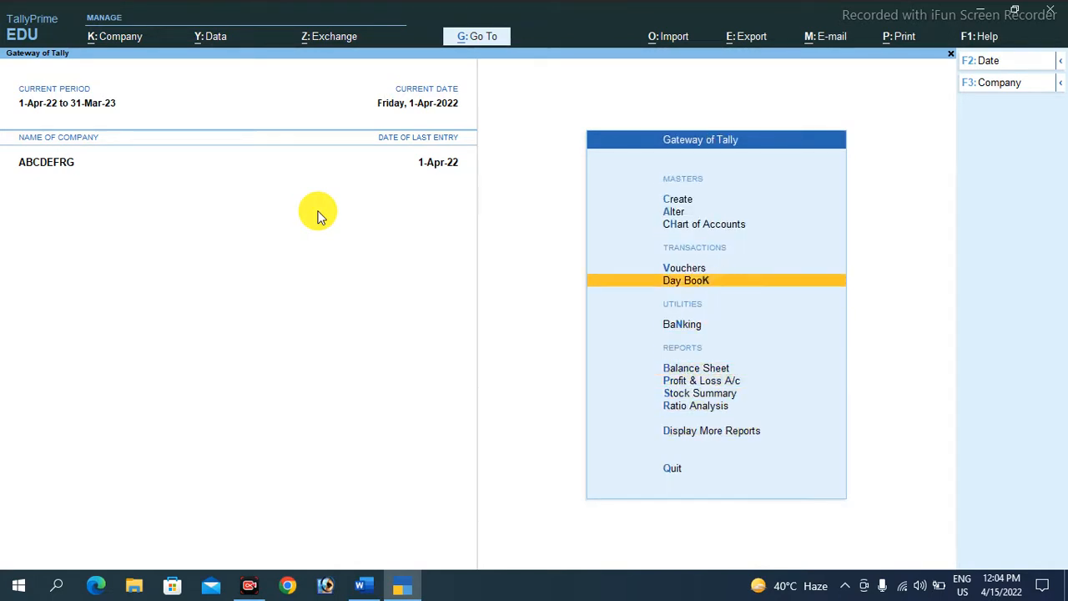
pyautogui.press('Up')
pyautogui.press('Return')
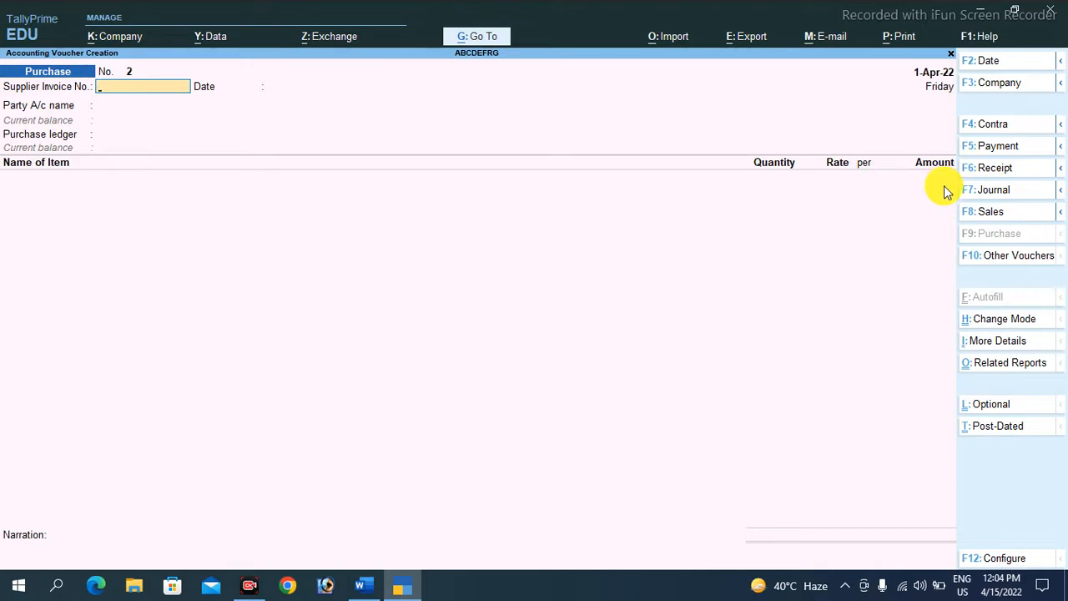
pyautogui.click(1013, 154)
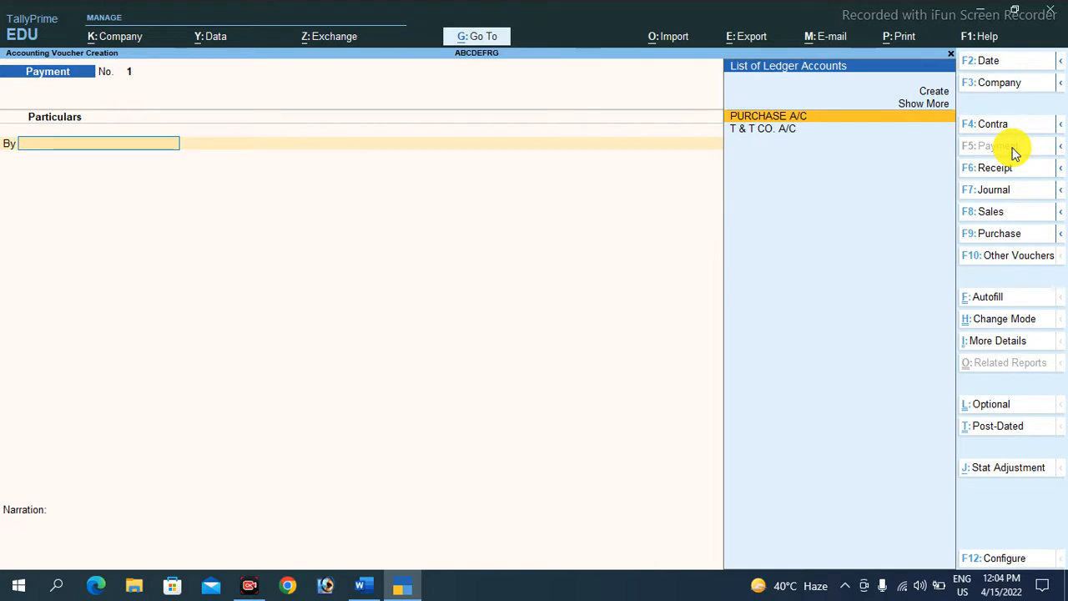
# Debit T & T CO. A/C with 160000 in the Payment voucher.
pyautogui.press('Down')
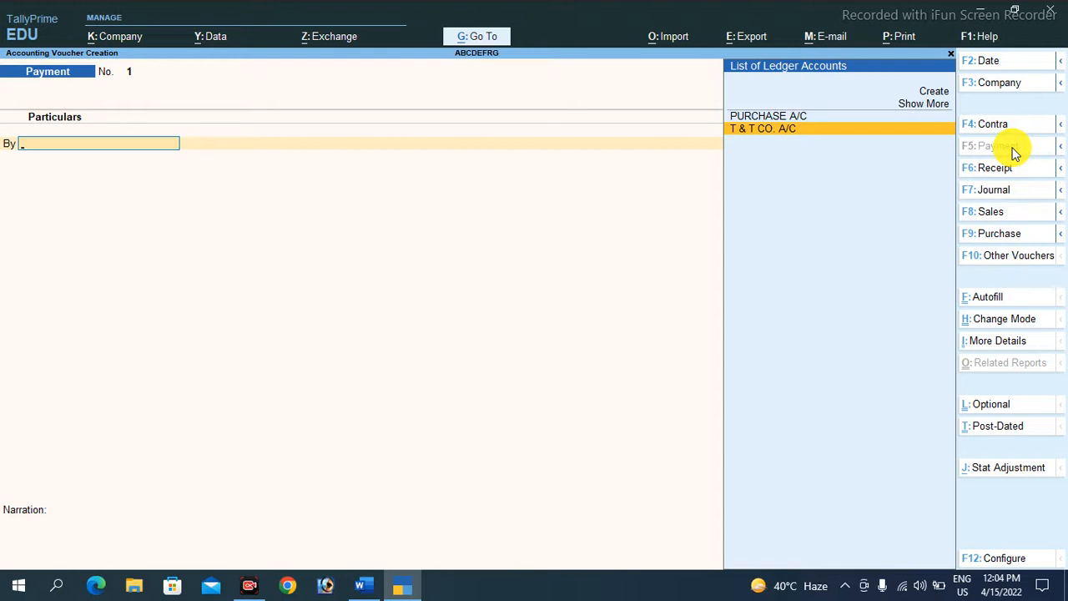
pyautogui.press('Return')
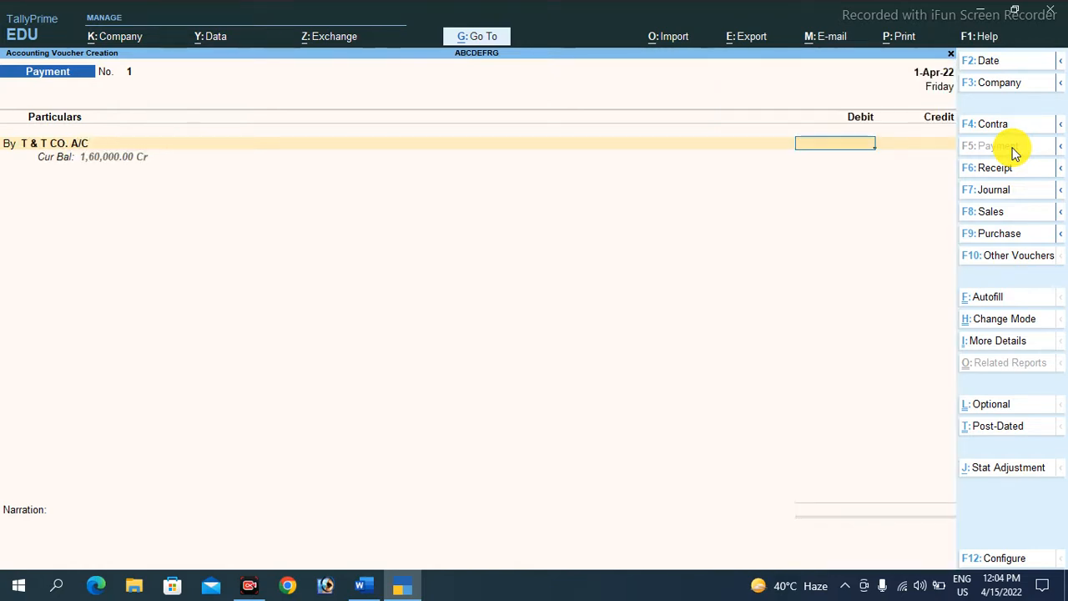
pyautogui.write('160000')
pyautogui.press('Return')
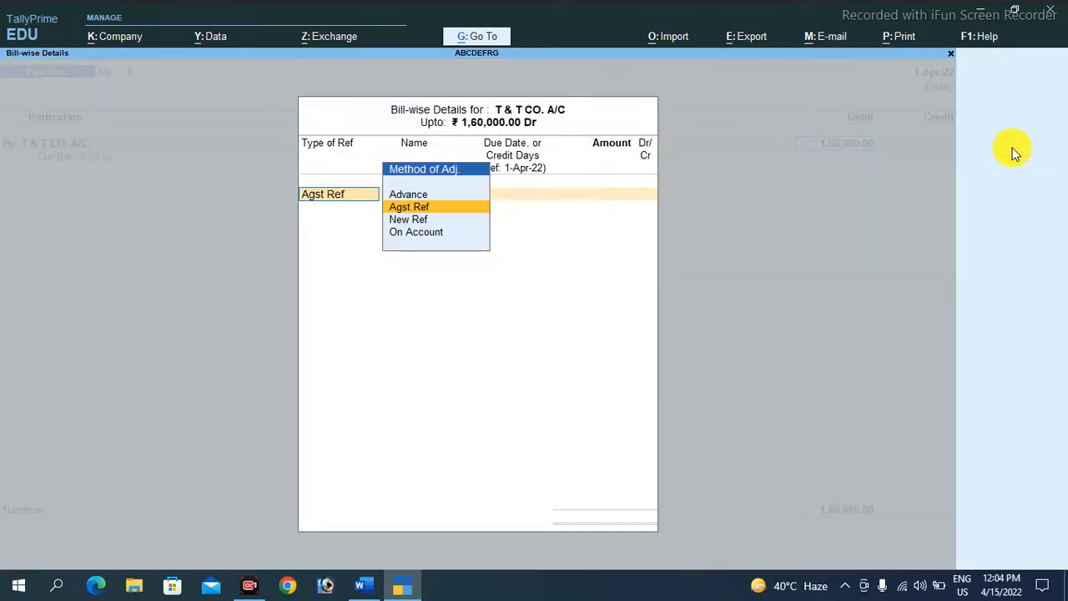
# Allocate the 1,60,000 payment to BILL1 as Agst Ref, consulting the Word notes on reference types along the way.
pyautogui.press('Return')
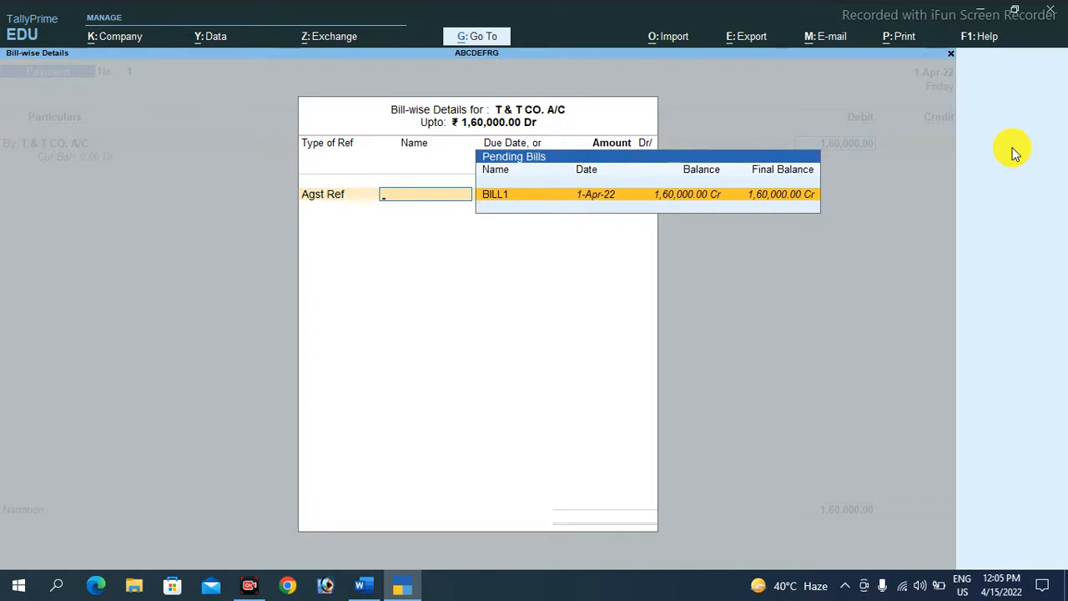
pyautogui.press('BackSpace')
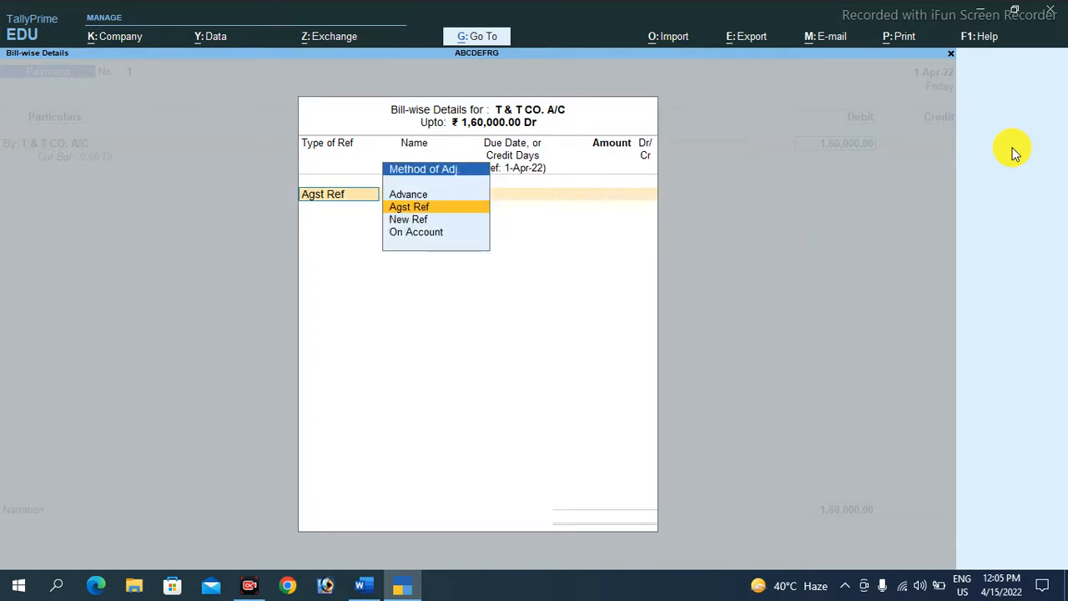
pyautogui.hotkey('alt', 'Tab')
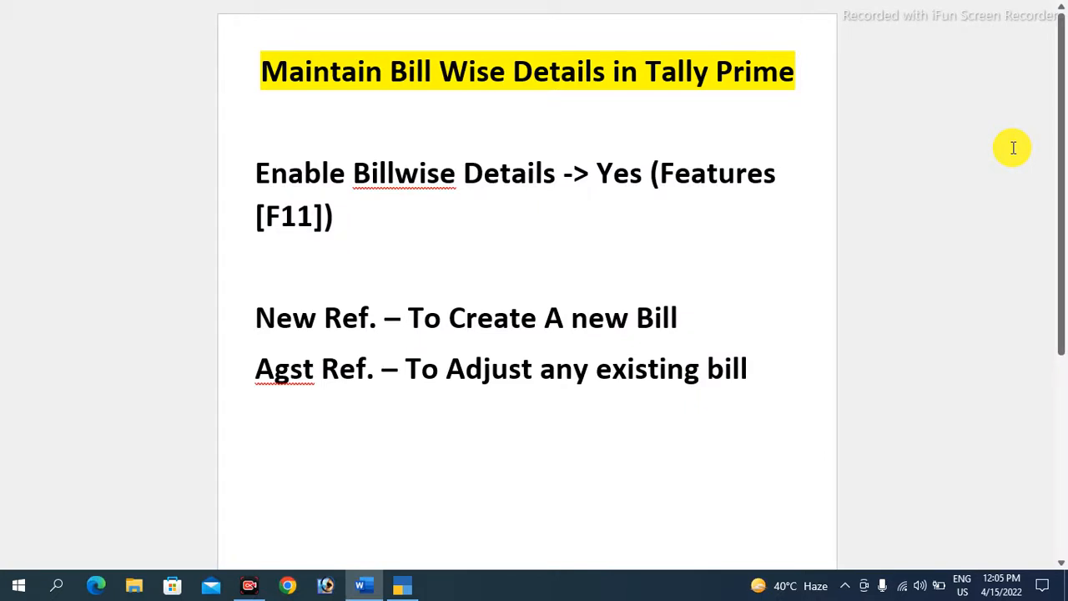
pyautogui.hotkey('alt', 'Tab')
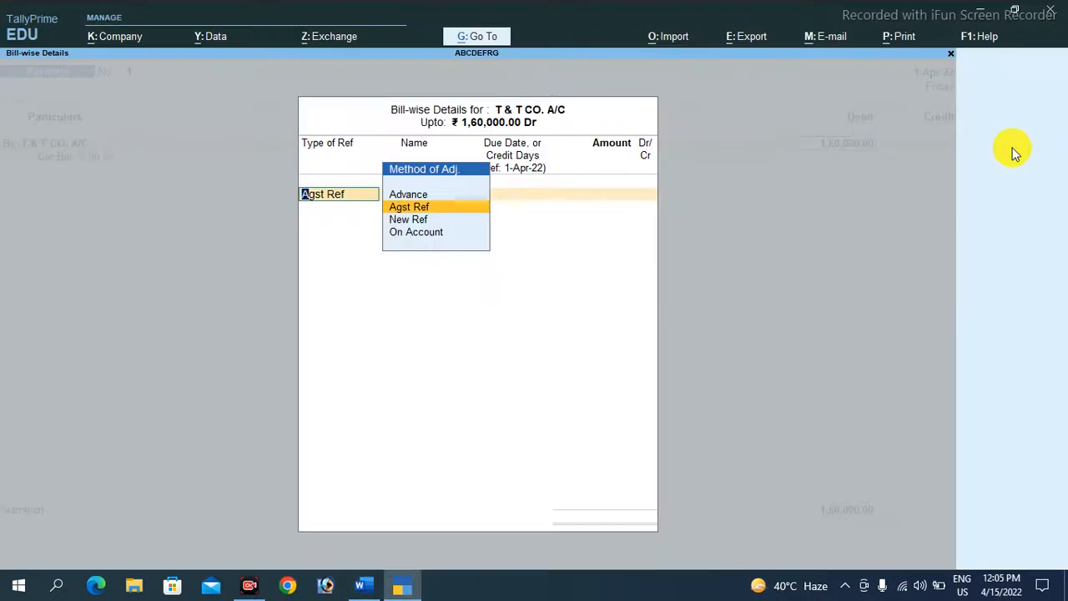
pyautogui.press('Return')
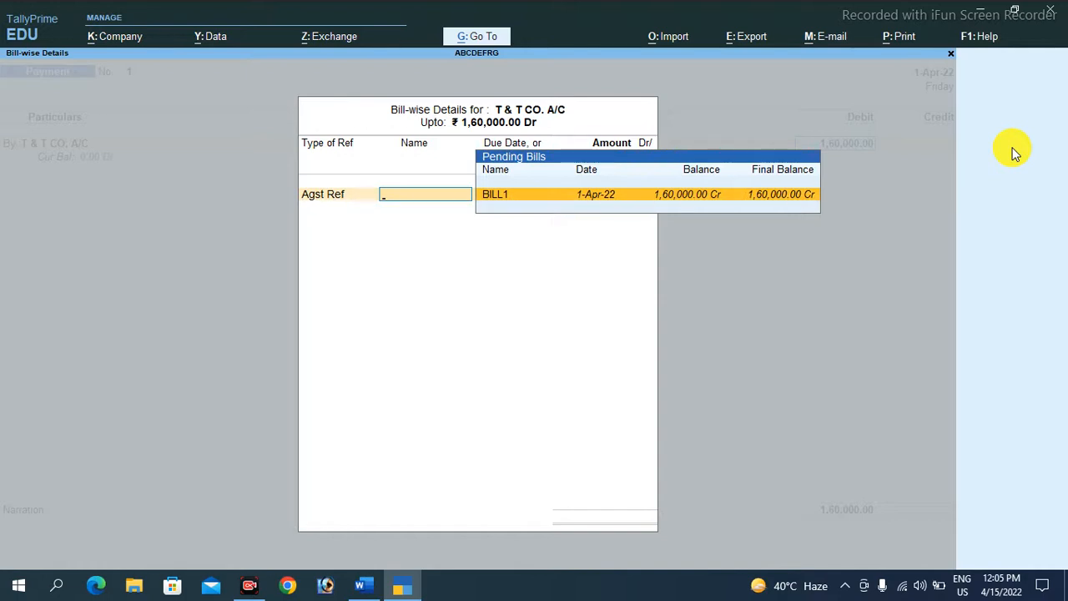
pyautogui.press('Return')
pyautogui.press('Return')
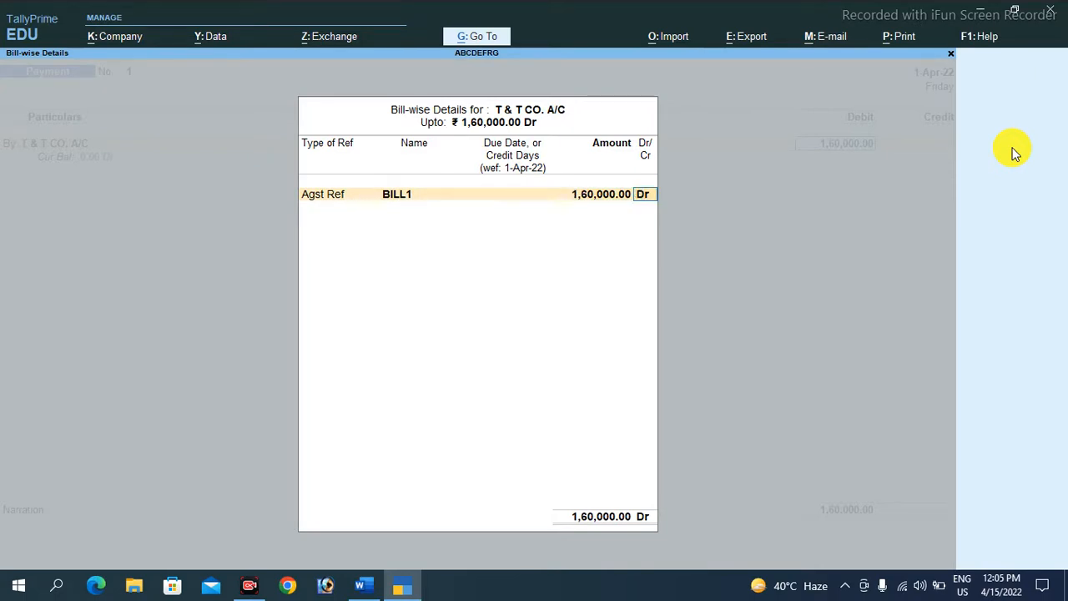
pyautogui.press('Return')
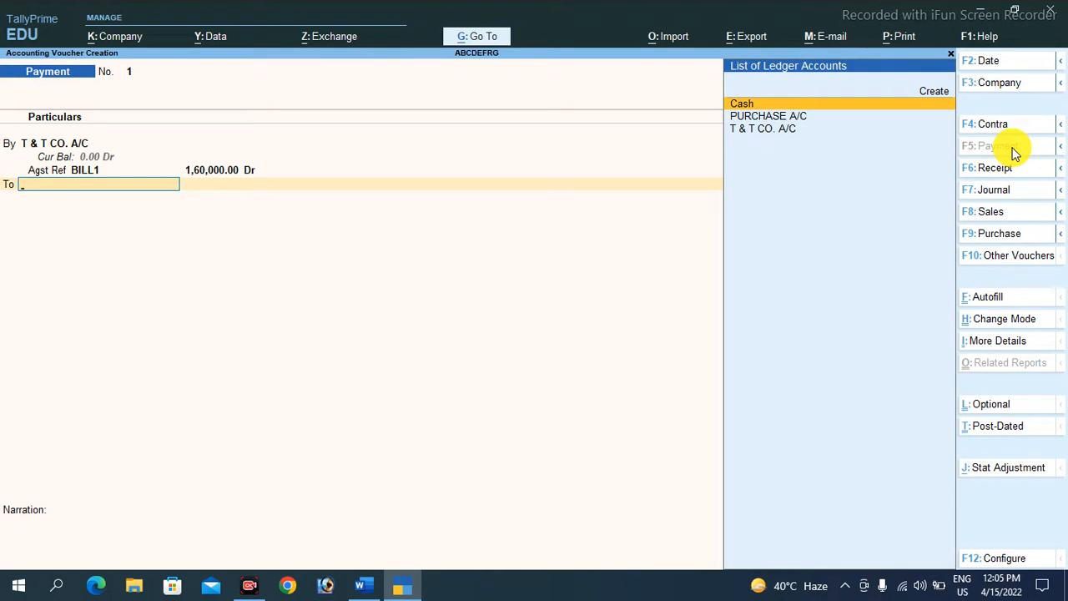
# Credit Cash with 1,60,000 and save the Payment voucher without a narration.
pyautogui.press('Return')
pyautogui.press('Return')
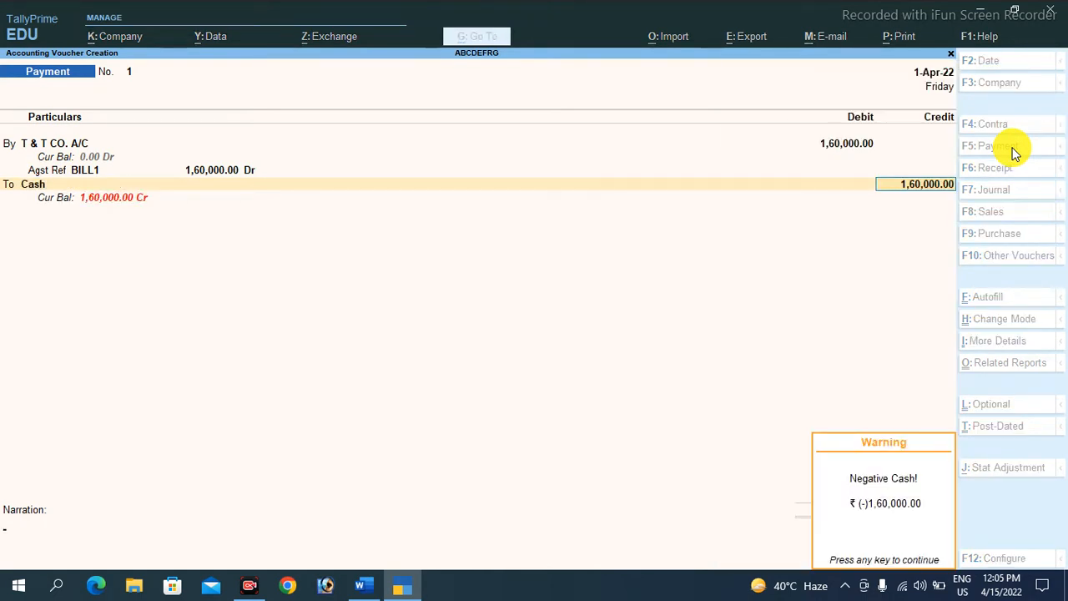
pyautogui.press('Return')
pyautogui.press('Return')
pyautogui.press('Return')
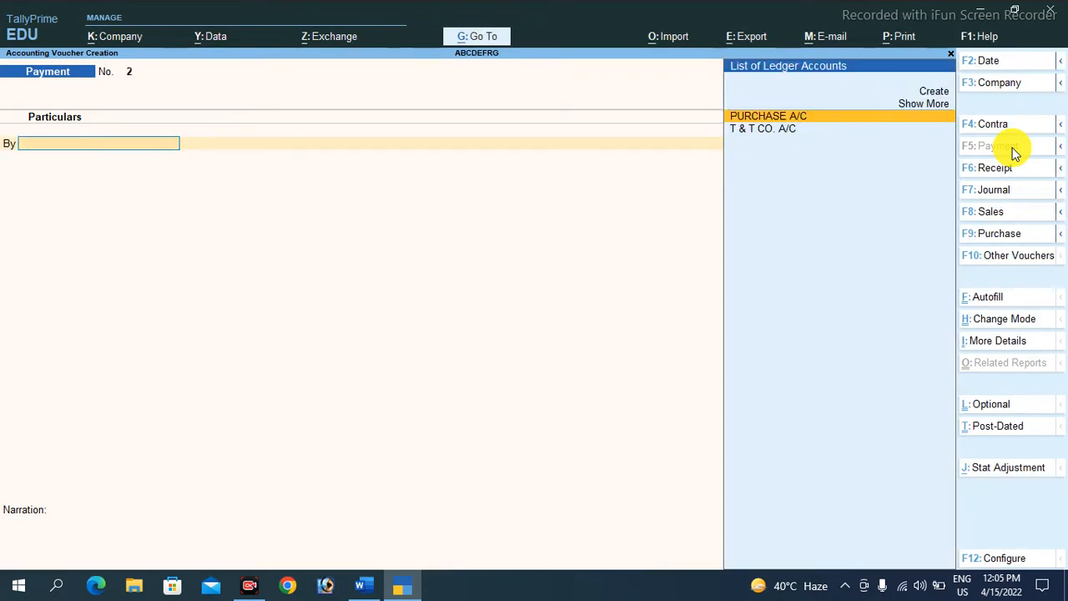
# Leave voucher entry and examine Sundry Creditors in the detailed Balance Sheet.
pyautogui.press('Escape')
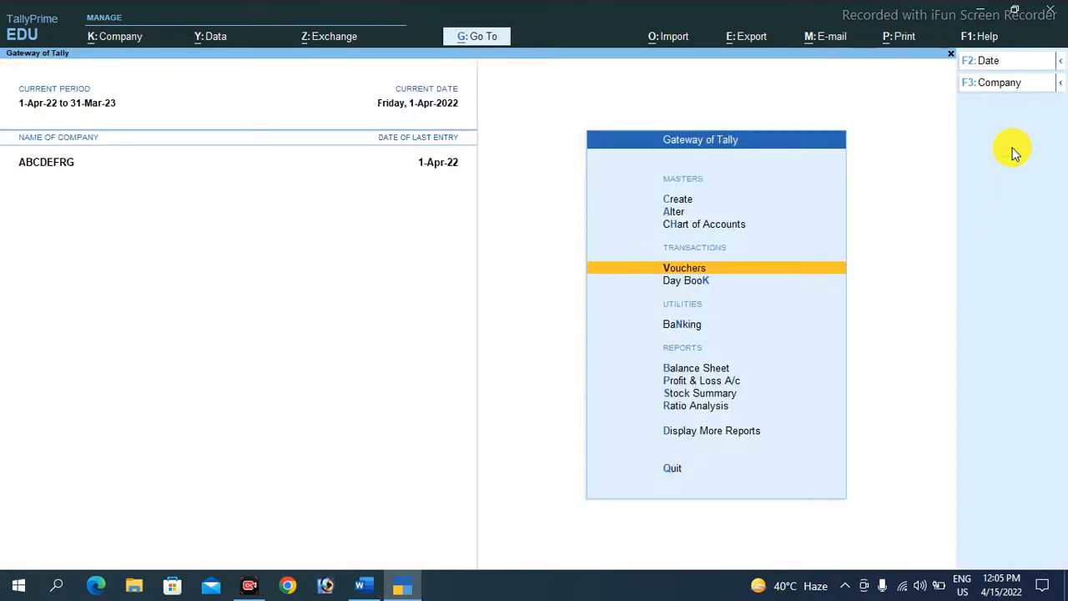
pyautogui.press('Down')
pyautogui.press('Down')
pyautogui.press('Down')
pyautogui.press('Down')
pyautogui.press('Up')
pyautogui.press('Return')
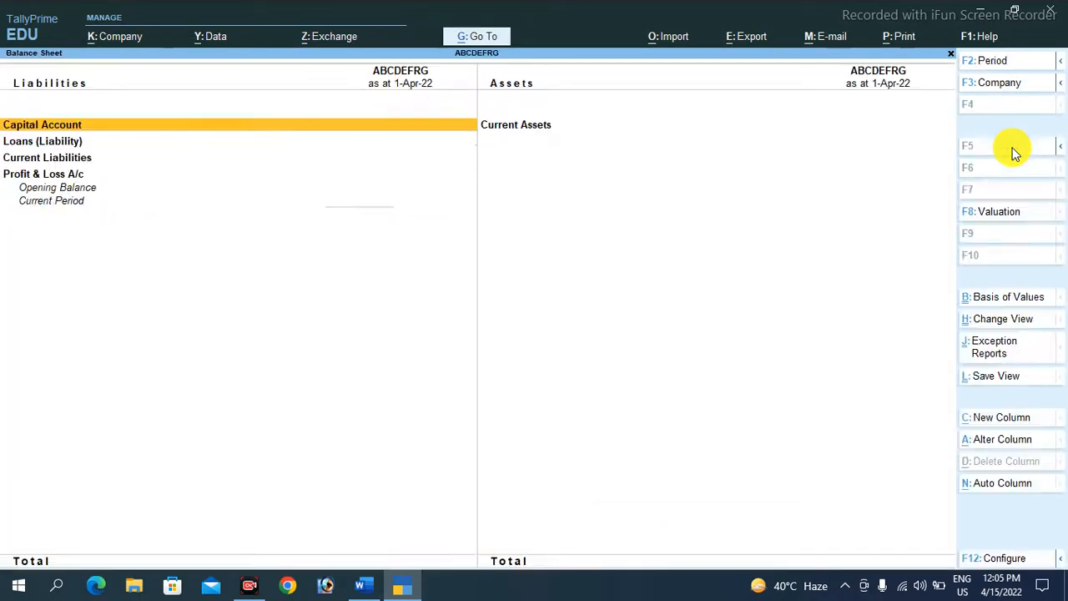
pyautogui.hotkey('alt', 'F5')
pyautogui.press('Down')
pyautogui.press('Down')
pyautogui.press('Down')
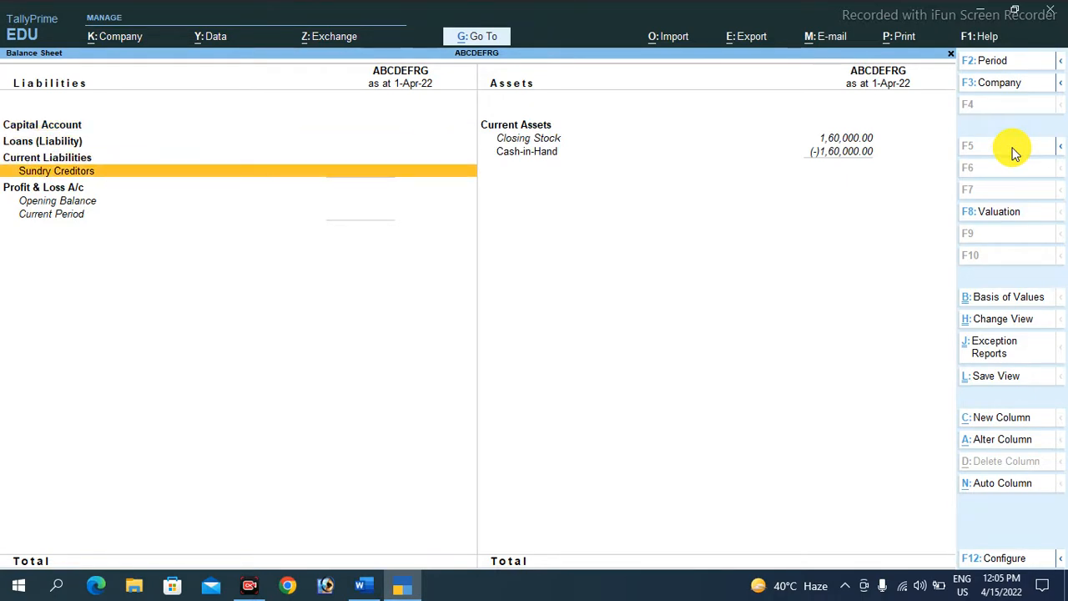
# Close the Balance Sheet and open the Outstandings reports within the Statements of Accounts.
pyautogui.press('Escape')
pyautogui.press('Down')
pyautogui.press('Down')
pyautogui.press('Down')
pyautogui.press('Down')
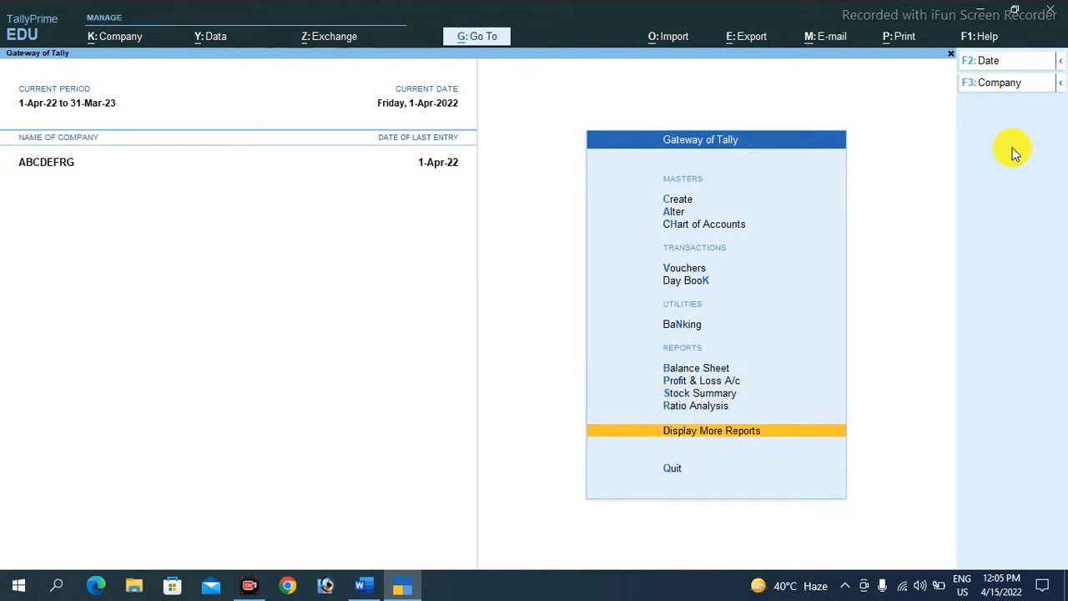
pyautogui.press('Return')
pyautogui.press('Down')
pyautogui.press('Down')
pyautogui.press('Down')
pyautogui.press('Down')
pyautogui.press('Down')
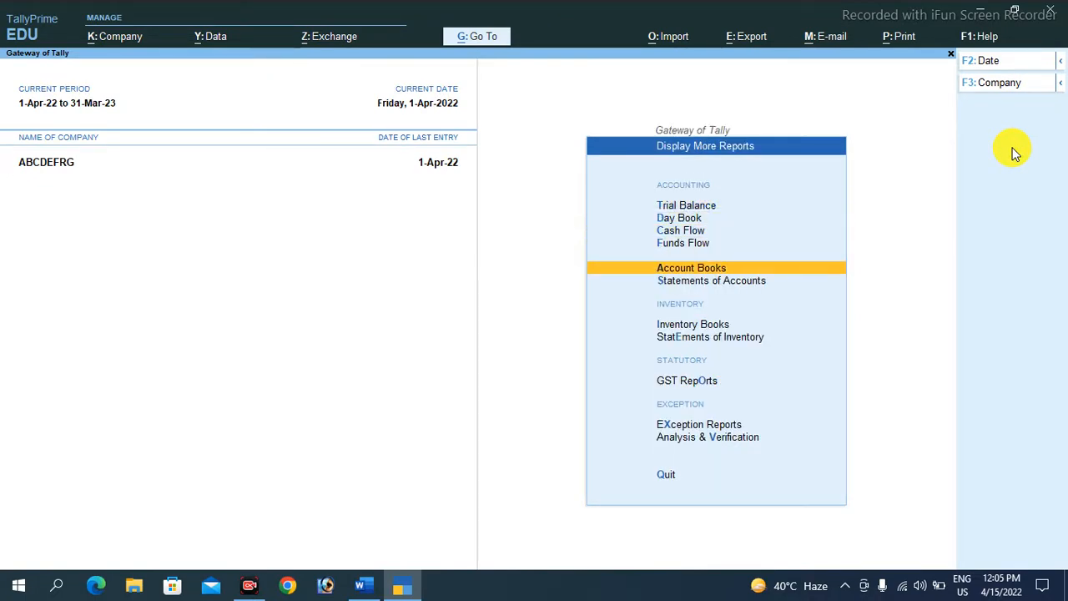
pyautogui.press('Return')
pyautogui.press('Return')
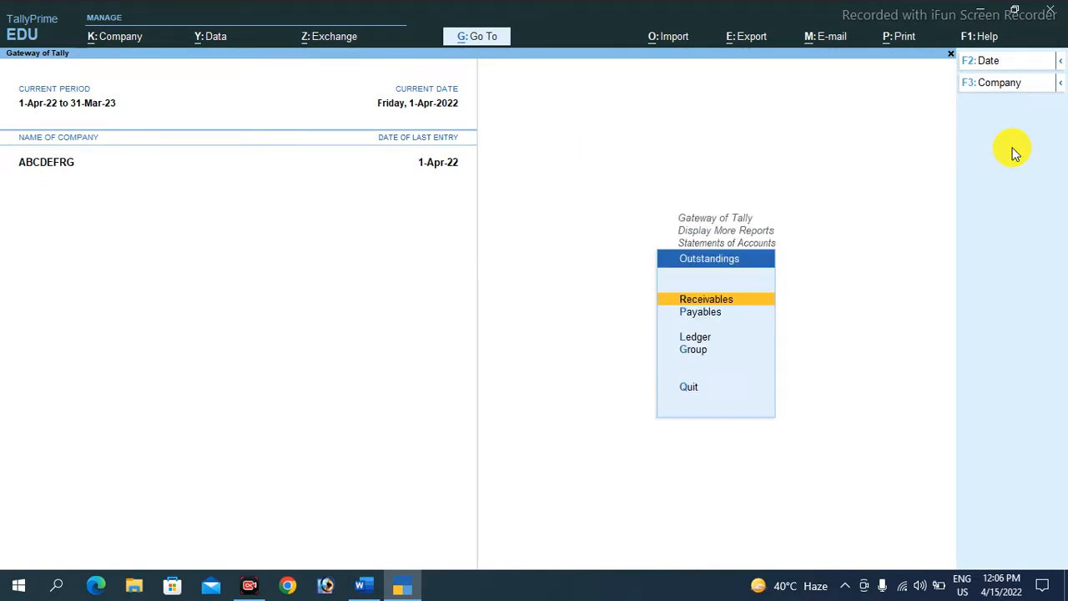
# Open the ledger outstandings of T & T CO. A/C to check for pending bills after the payment.
pyautogui.press('Down')
pyautogui.press('Down')
pyautogui.press('Down')
pyautogui.press('Up')
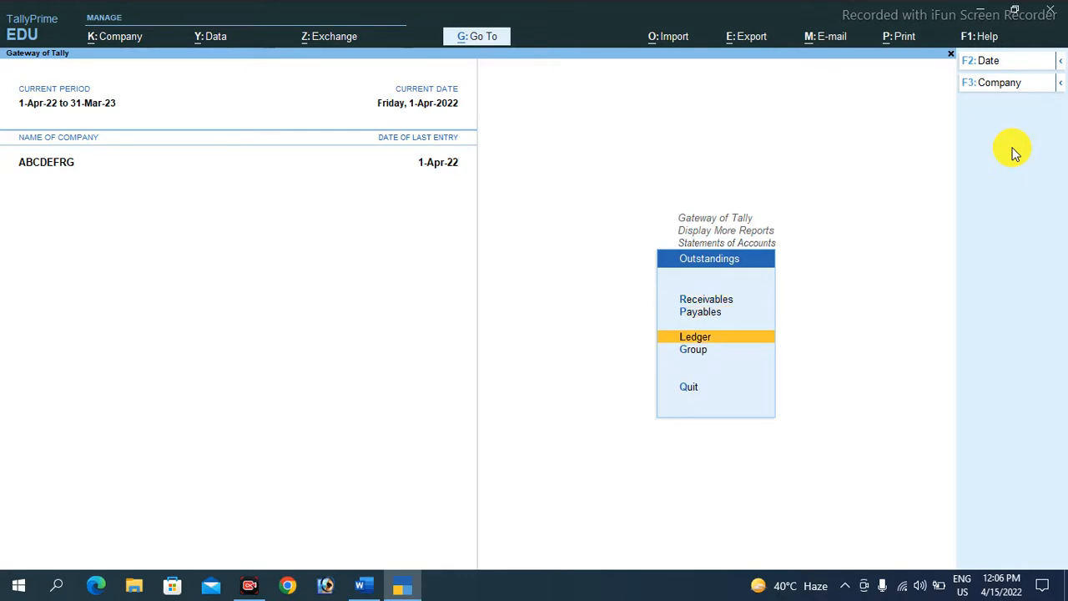
pyautogui.press('Return')
pyautogui.press('Return')
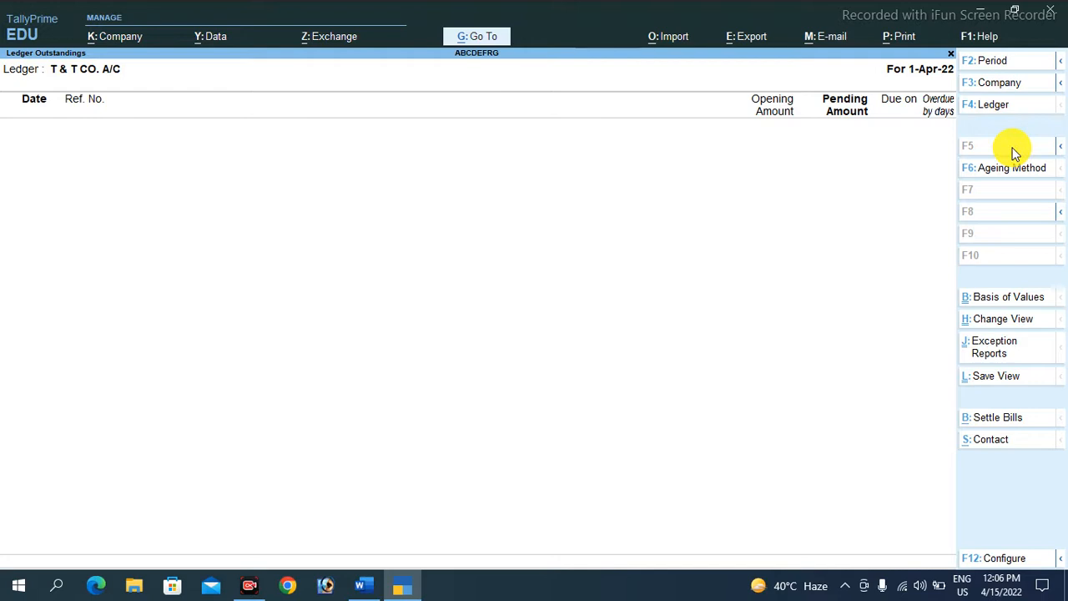
# Close the ledger outstandings report and return to the Gateway of Tally, glancing at the Word notes on reference types.
pyautogui.press('Escape')
pyautogui.press('BackSpace')
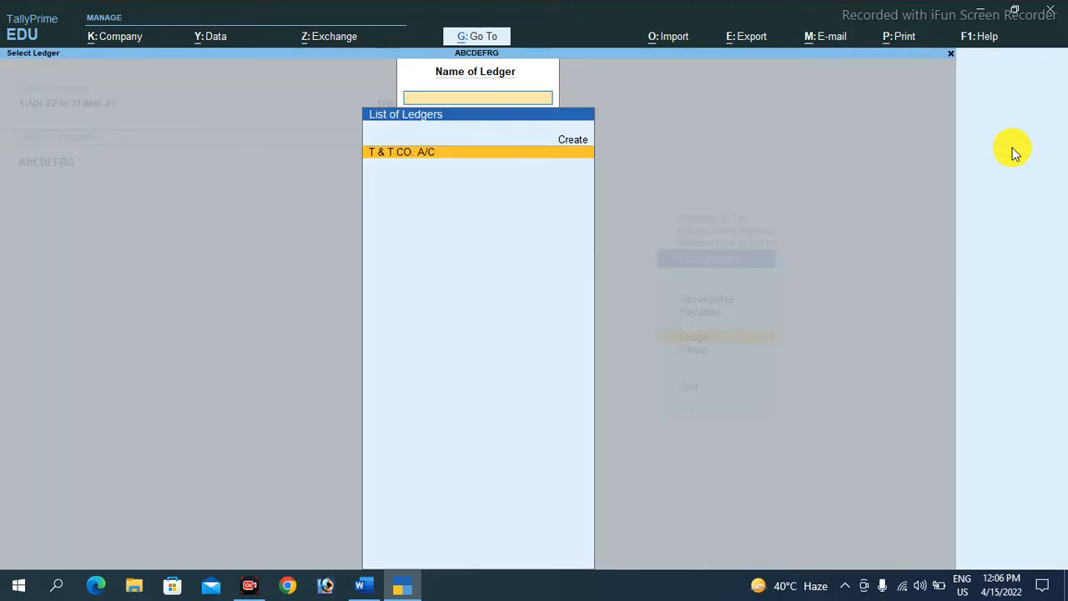
pyautogui.press('Escape')
pyautogui.press('Escape')
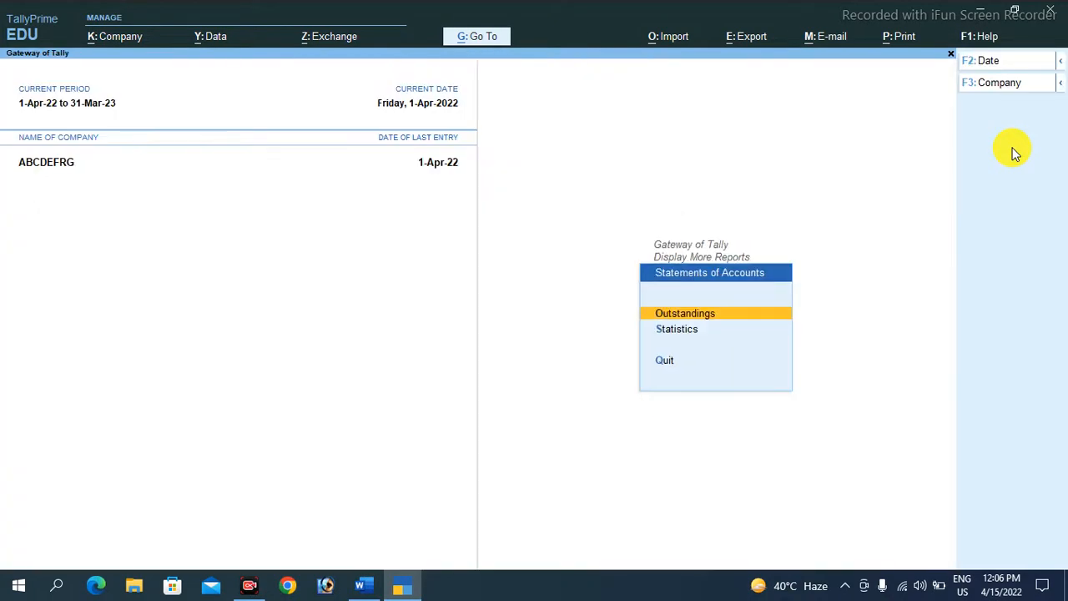
pyautogui.press('Escape')
pyautogui.hotkey('alt', 'Tab')
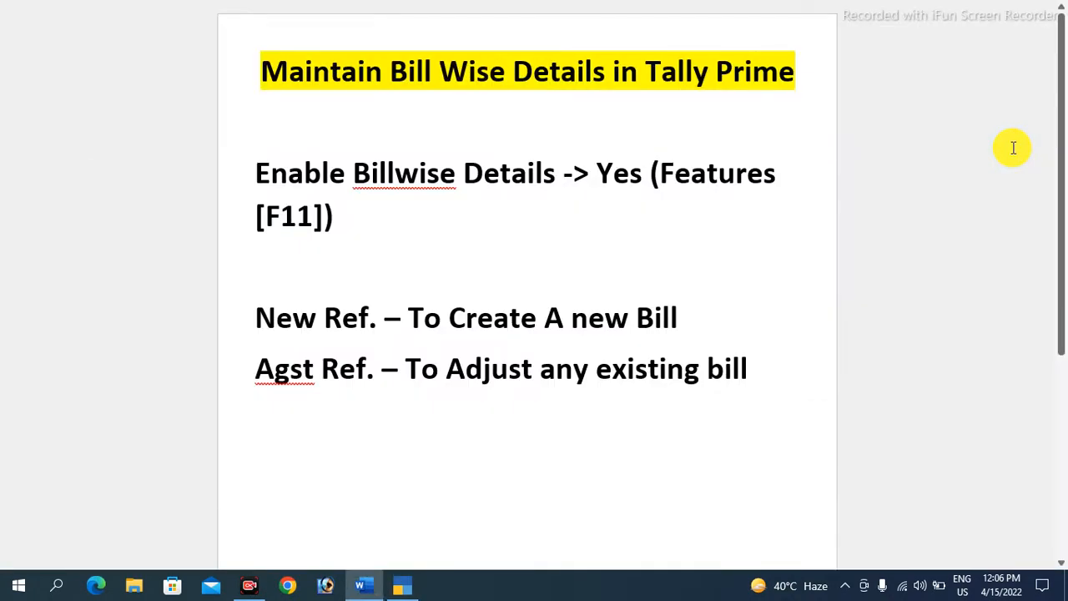
pyautogui.hotkey('alt', 'Tab')
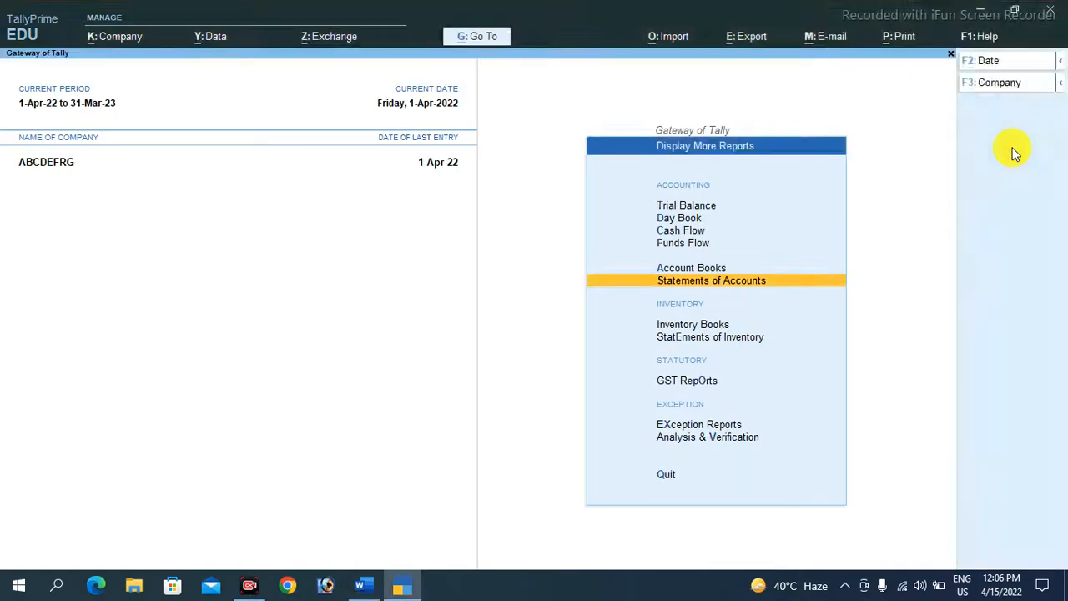
pyautogui.press('Escape')
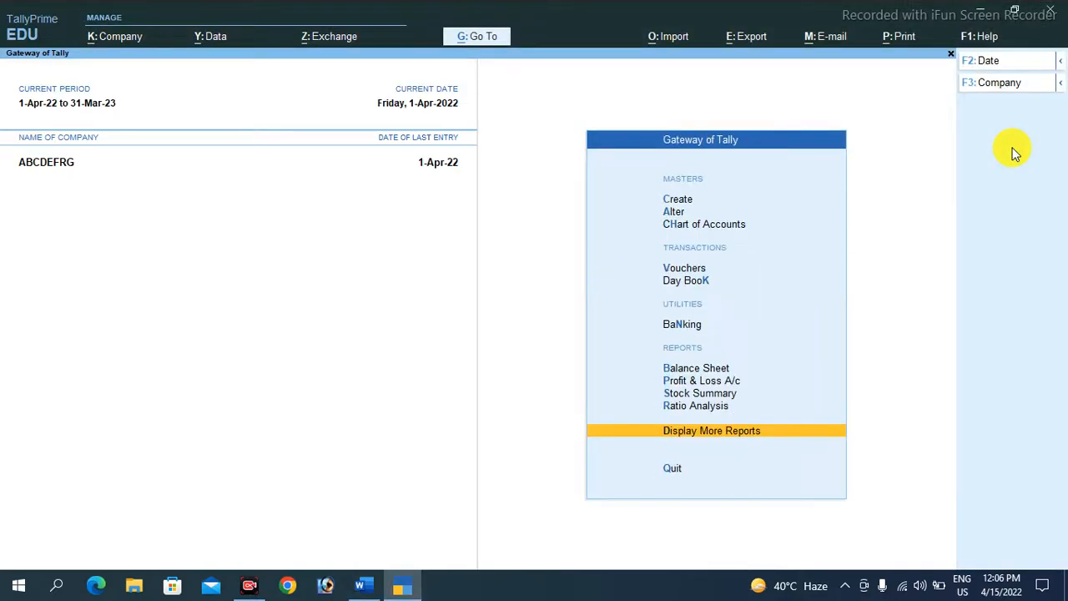
# Start another Payment voucher and debit T & T CO. A/C with 50000.
pyautogui.press('Up')
pyautogui.press('Up')
pyautogui.press('Up')
pyautogui.press('Up')
pyautogui.press('Up')
pyautogui.press('Up')
pyautogui.press('Up')
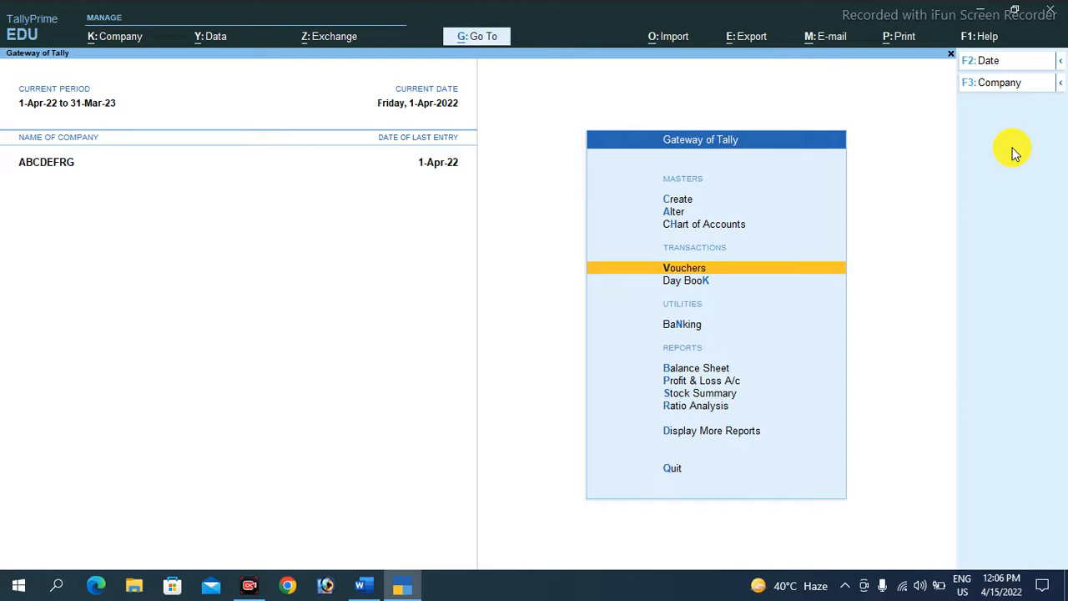
pyautogui.press('Return')
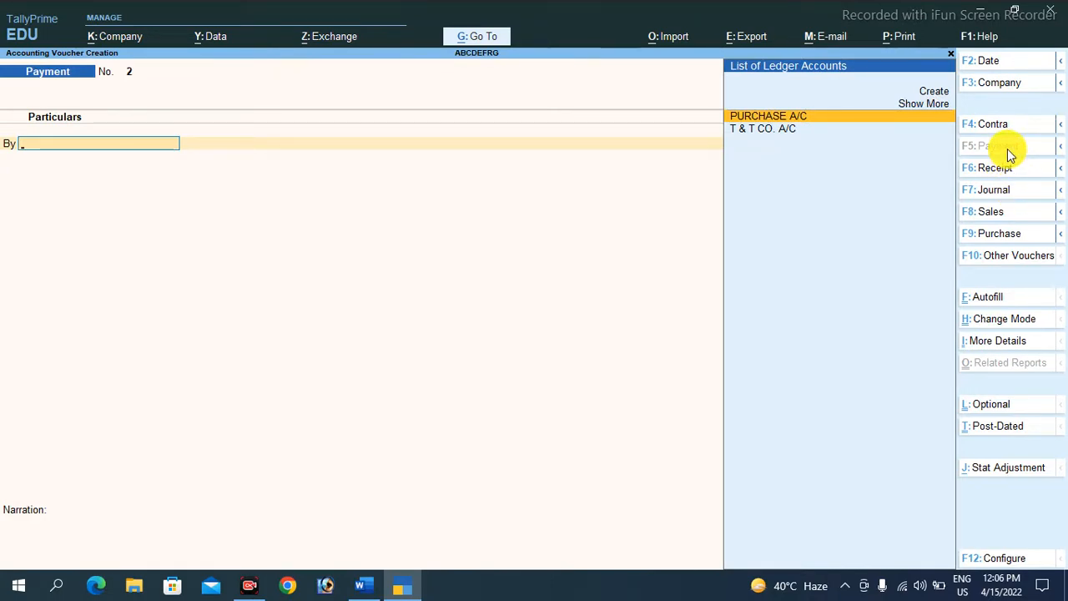
pyautogui.press('Down')
pyautogui.press('Return')
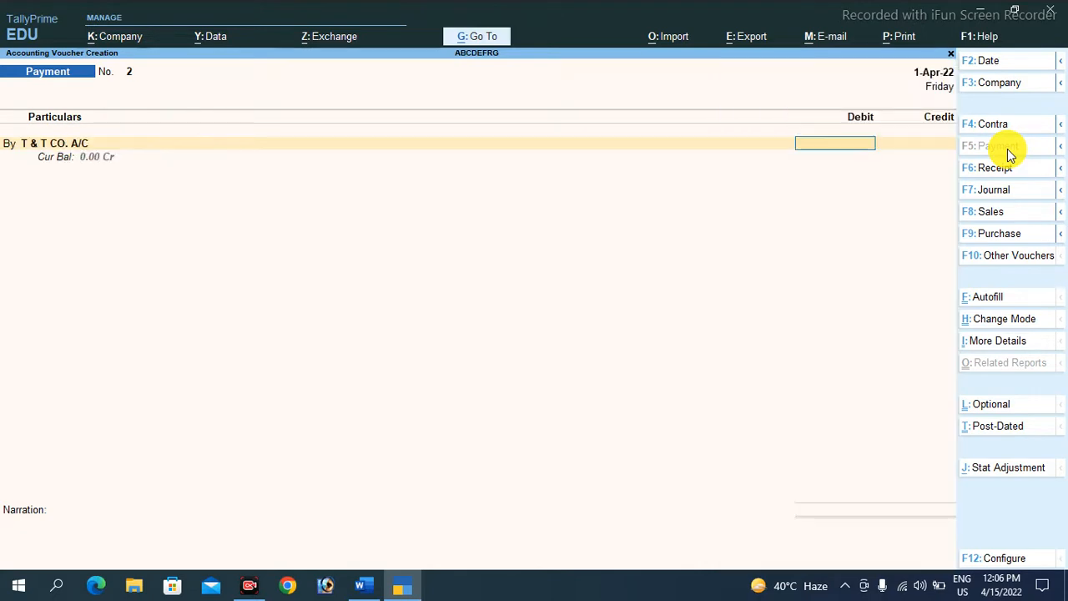
pyautogui.write('50000')
pyautogui.press('Return')
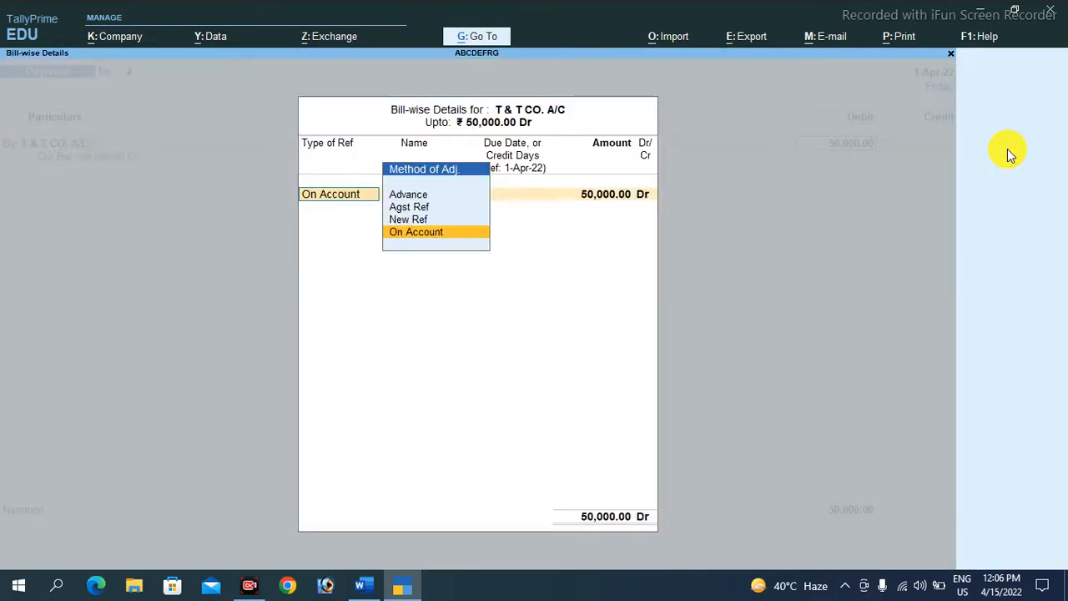
# Highlight Advance as the method of adjustment for the 50,000 debit to T & T CO. A/C.
pyautogui.press('Up')
pyautogui.press('Up')
pyautogui.press('Up')
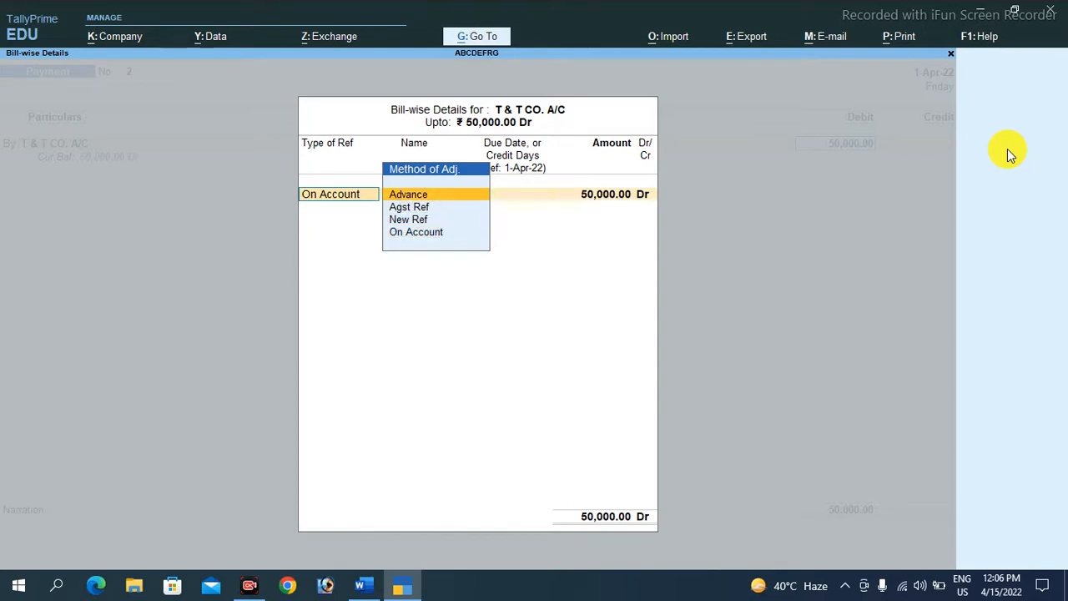
# Switch to the Word notes and add the line "Advance – To Adjust Advance payment" below the Agst Ref. line.
pyautogui.hotkey('alt', 'Tab')
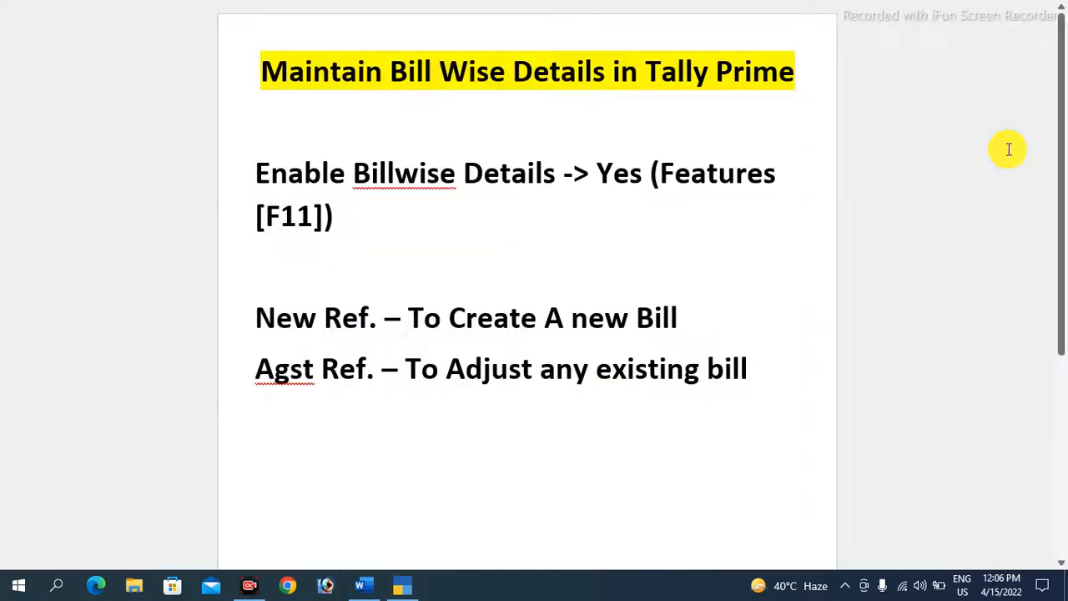
pyautogui.press('Return')
pyautogui.write('aDVAN')
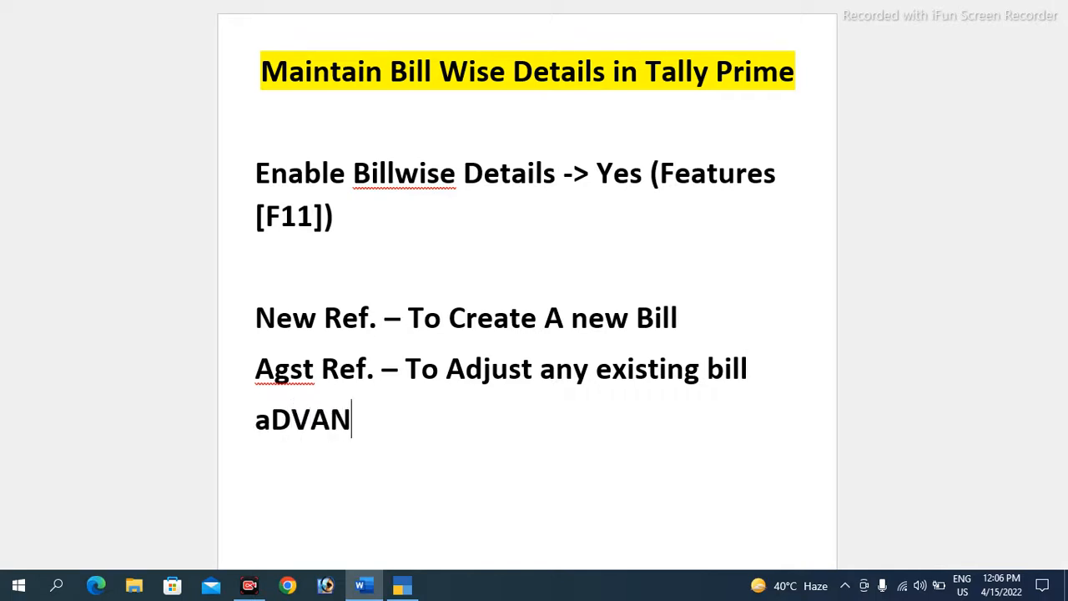
pyautogui.write('CE - ')
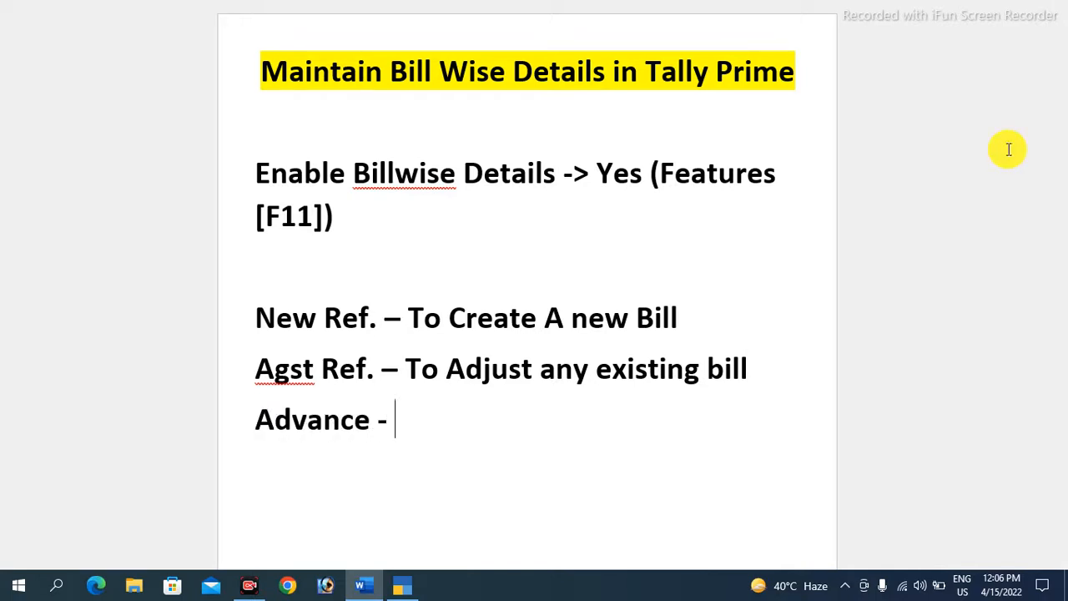
pyautogui.write('tO ')
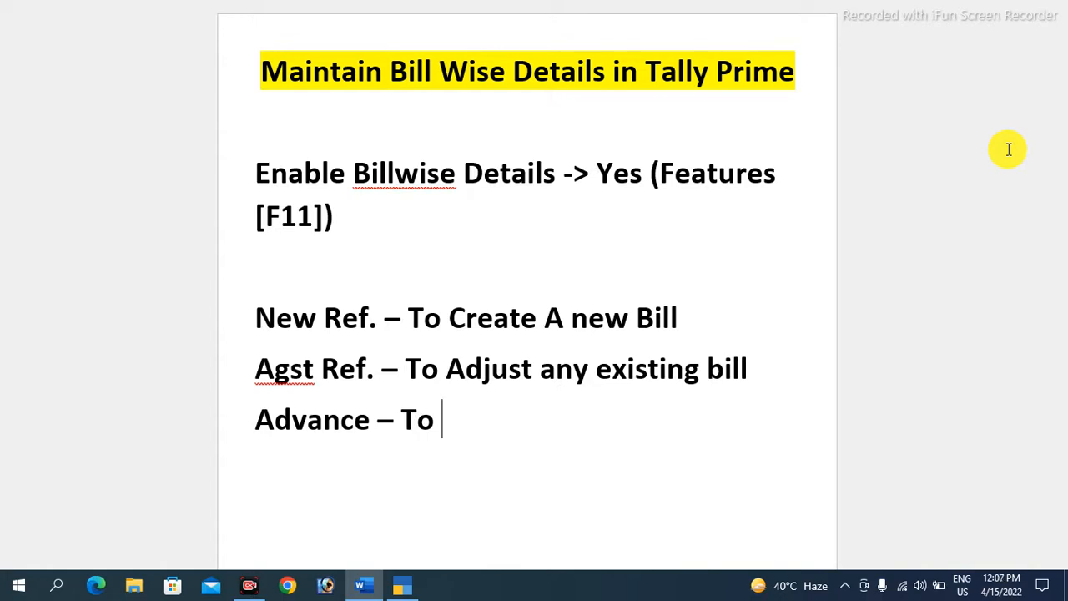
pyautogui.write('Adjust ')
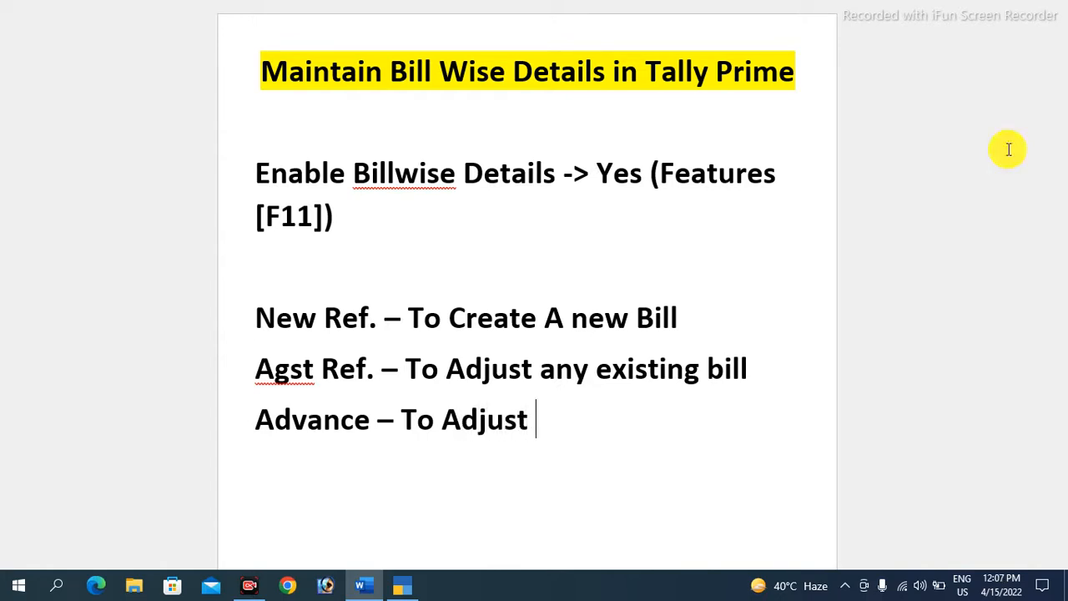
pyautogui.write('Advance pa')
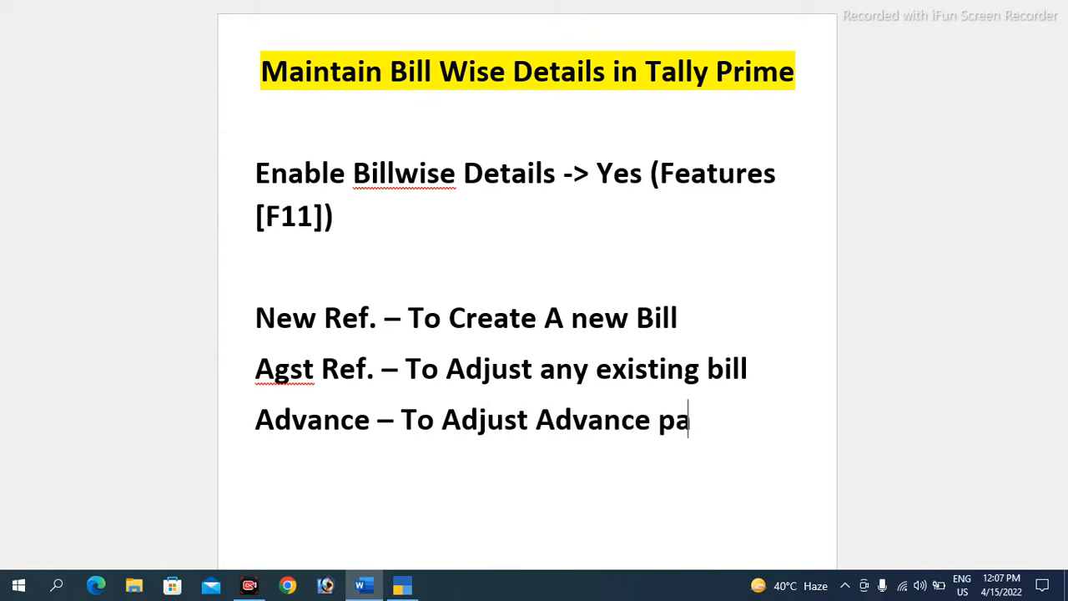
pyautogui.write('yment')
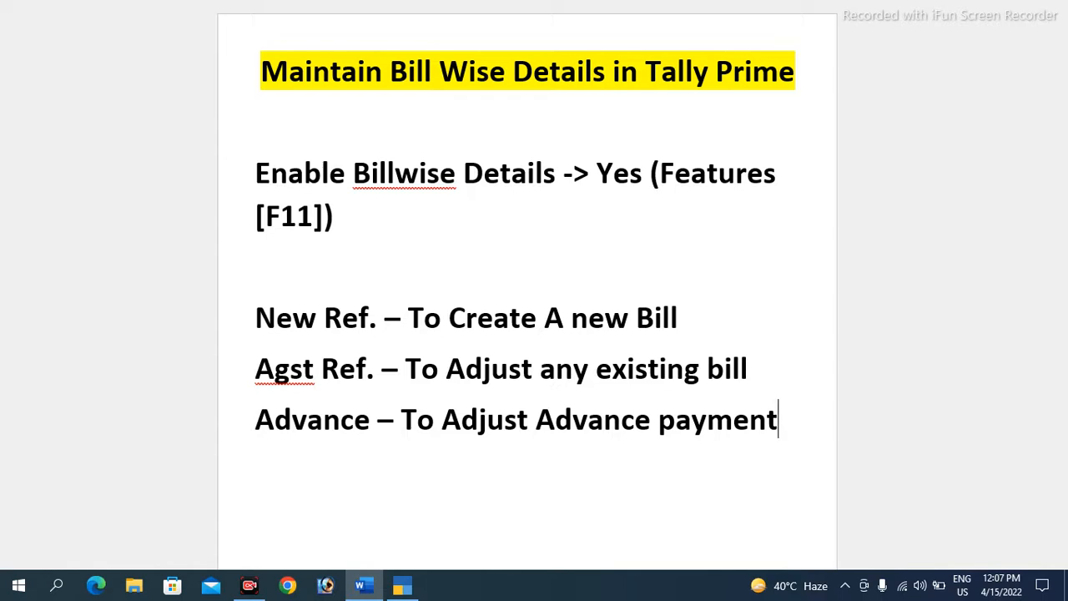
# Switch back to TallyPrime and record the 50,000 debit as an Advance reference named Adv 001.
pyautogui.hotkey('alt', 'Tab')
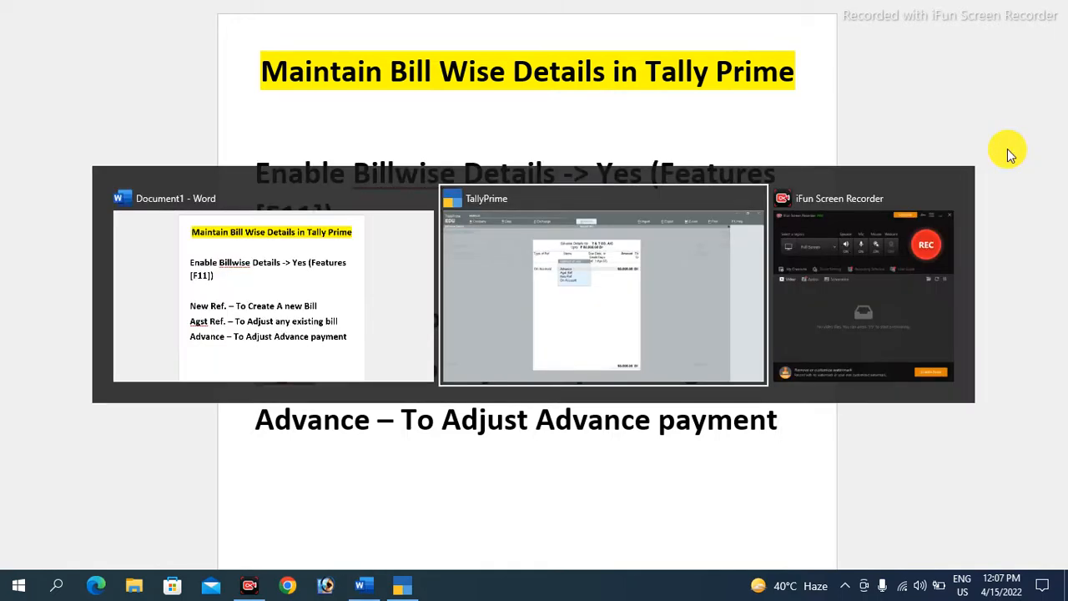
pyautogui.press('Return')
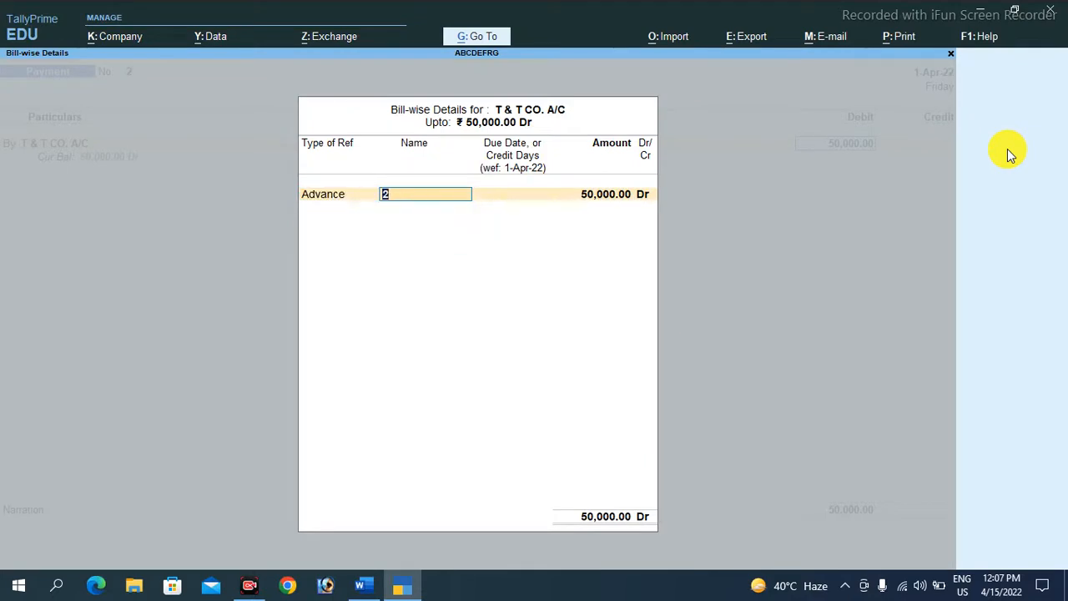
pyautogui.write('Adva')
pyautogui.press('BackSpace')
pyautogui.write('001')
pyautogui.press('Return')
pyautogui.press('Return')
pyautogui.press('Return')
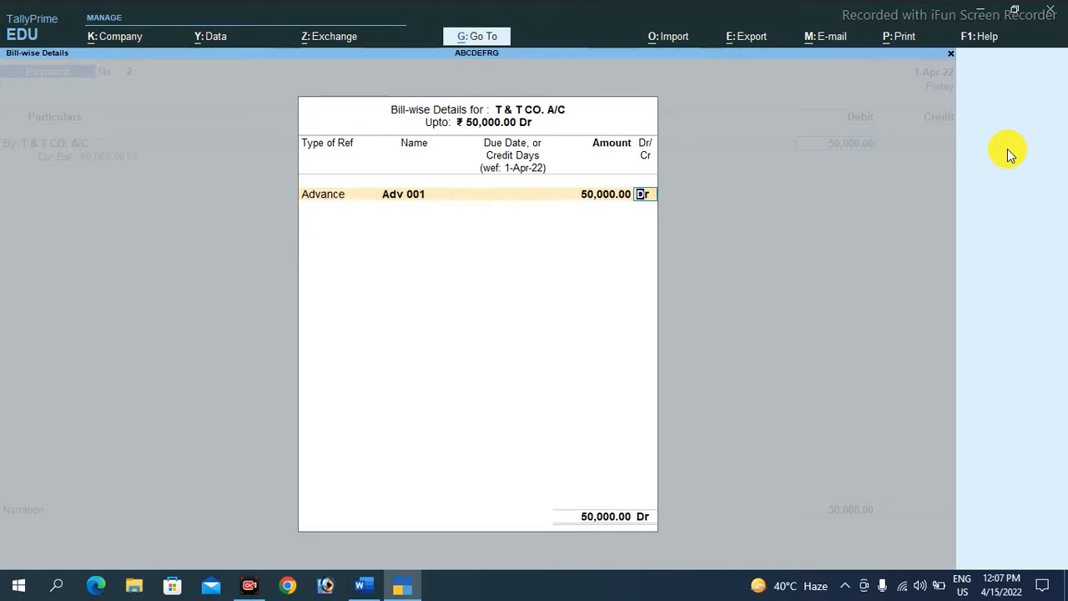
pyautogui.press('Return')
pyautogui.press('Return')
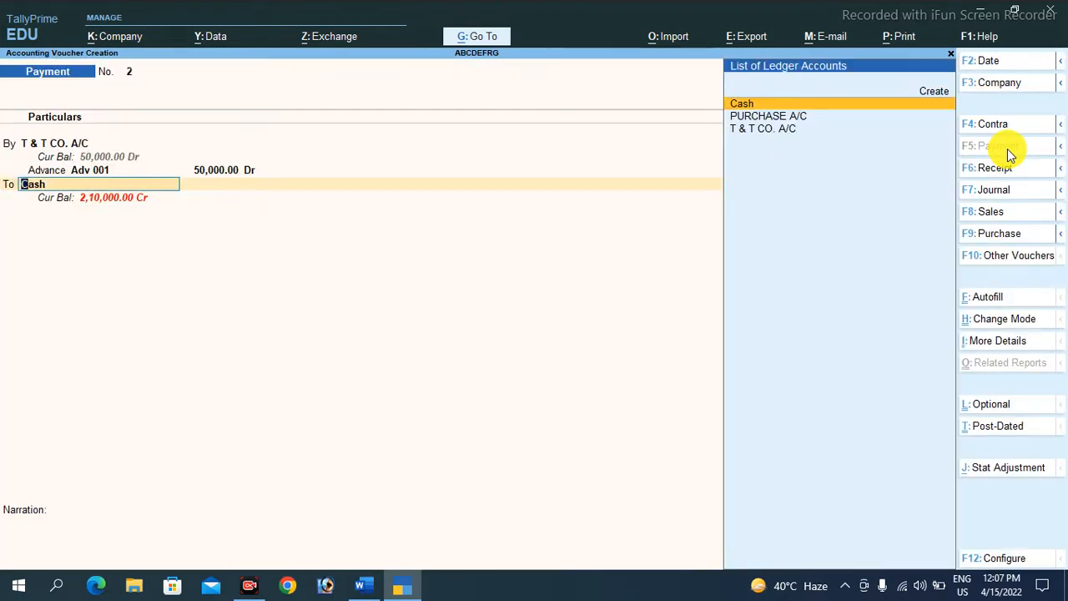
# Credit Cash with 50,000 and save the payment voucher without a narration.
pyautogui.press('Return')
pyautogui.press('Return')
pyautogui.press('Return')
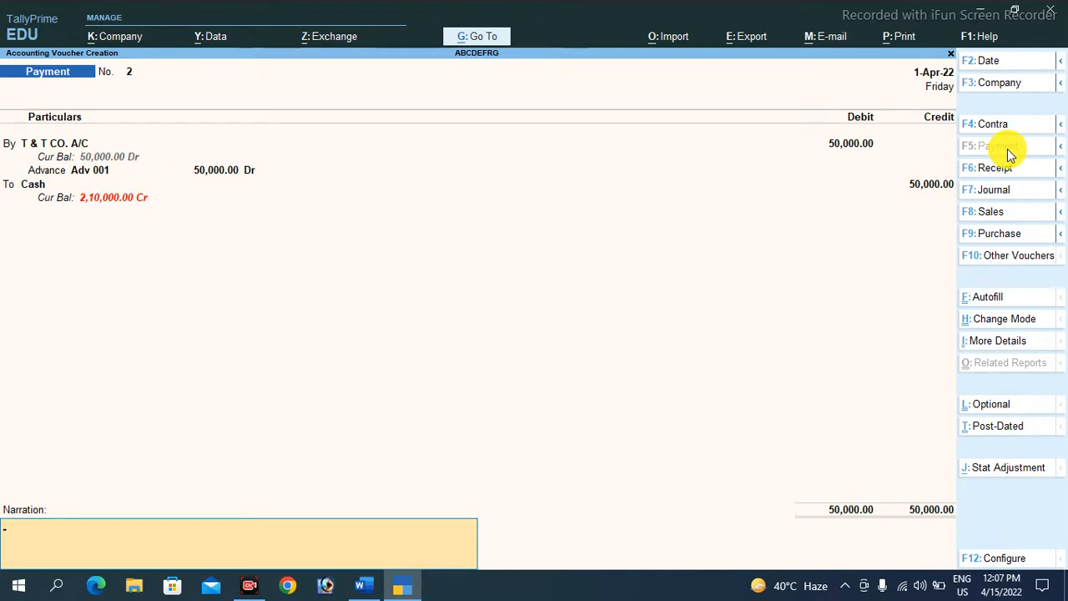
pyautogui.press('Return')
pyautogui.press('Return')
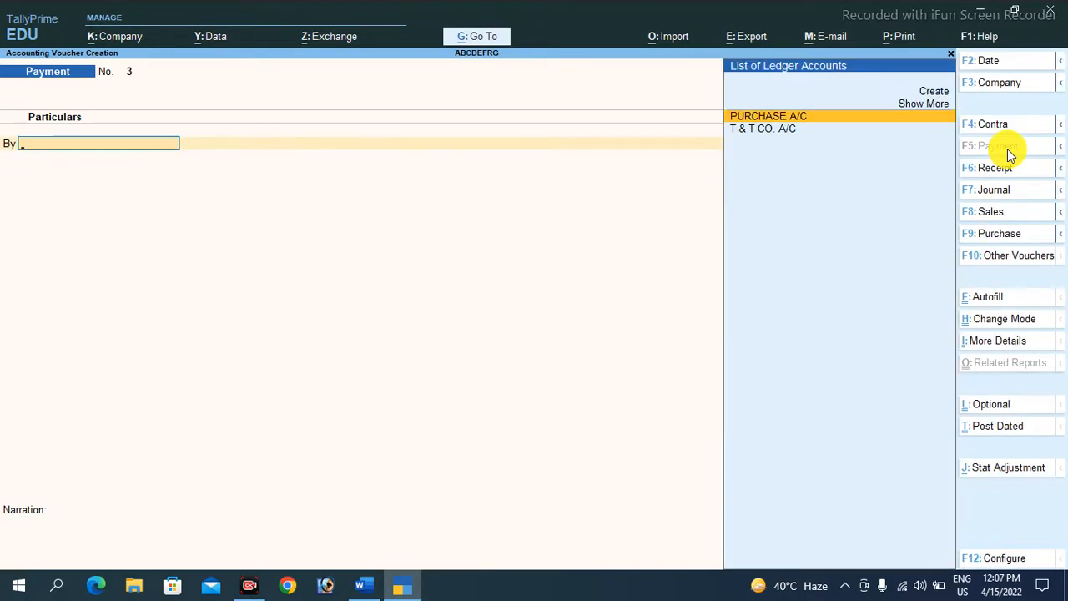
# Leave voucher entry and open the Balance Sheet in detailed view.
pyautogui.press('Escape')
pyautogui.press('Down')
pyautogui.press('Down')
pyautogui.press('Down')
pyautogui.press('Down')
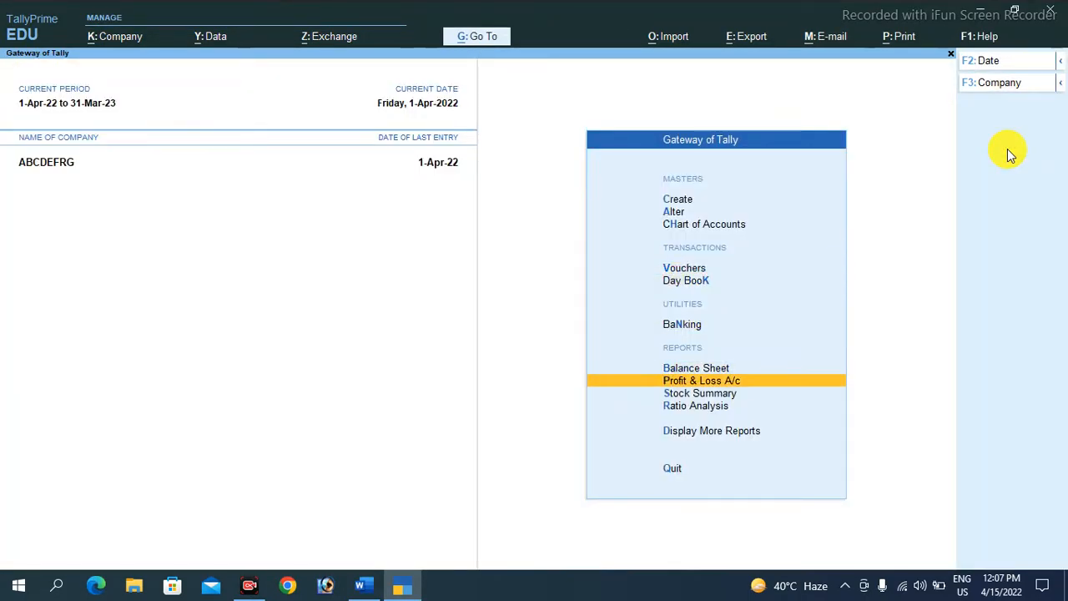
pyautogui.press('Up')
pyautogui.press('Return')
pyautogui.hotkey('alt', 'F5')
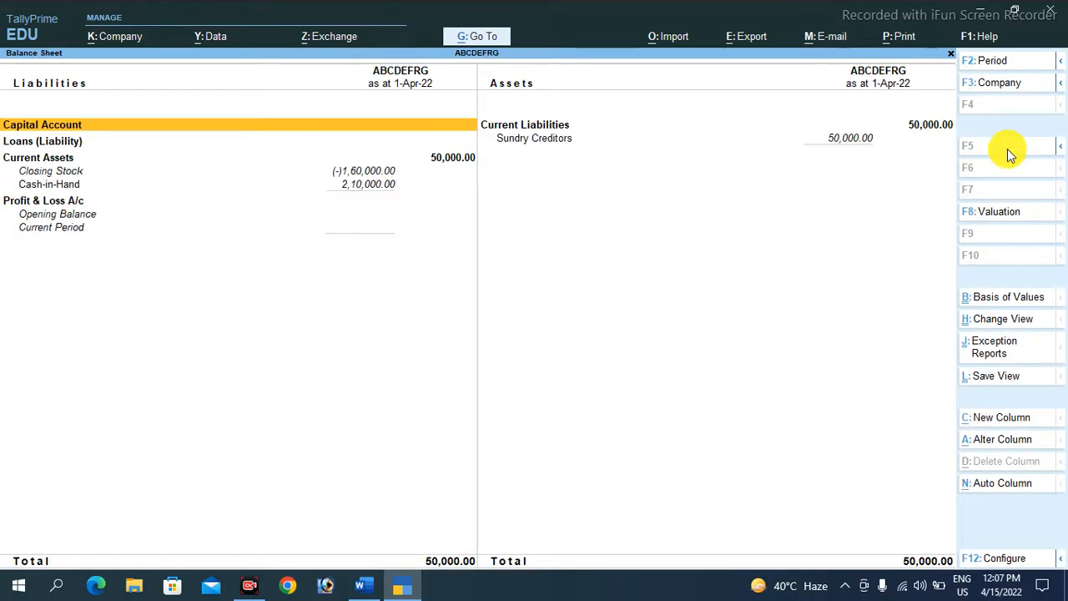
# Examine Current Assets and Current Liabilities in the Balance Sheet, drilling into the Current Liabilities group summary and back.
pyautogui.press('Down')
pyautogui.press('Down')
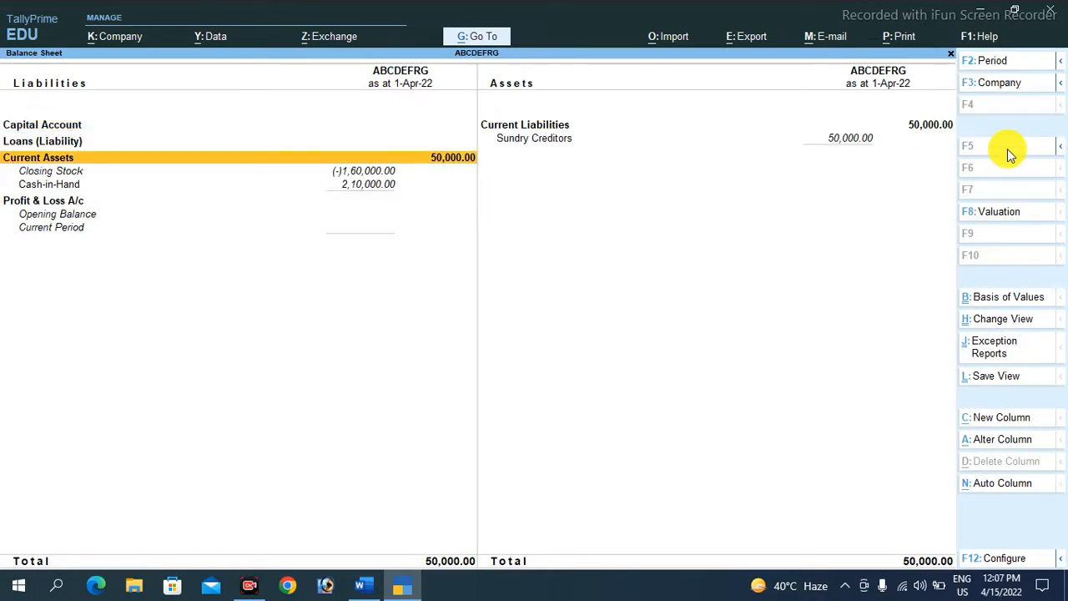
pyautogui.press('Right')
pyautogui.press('Down')
pyautogui.press('Up')
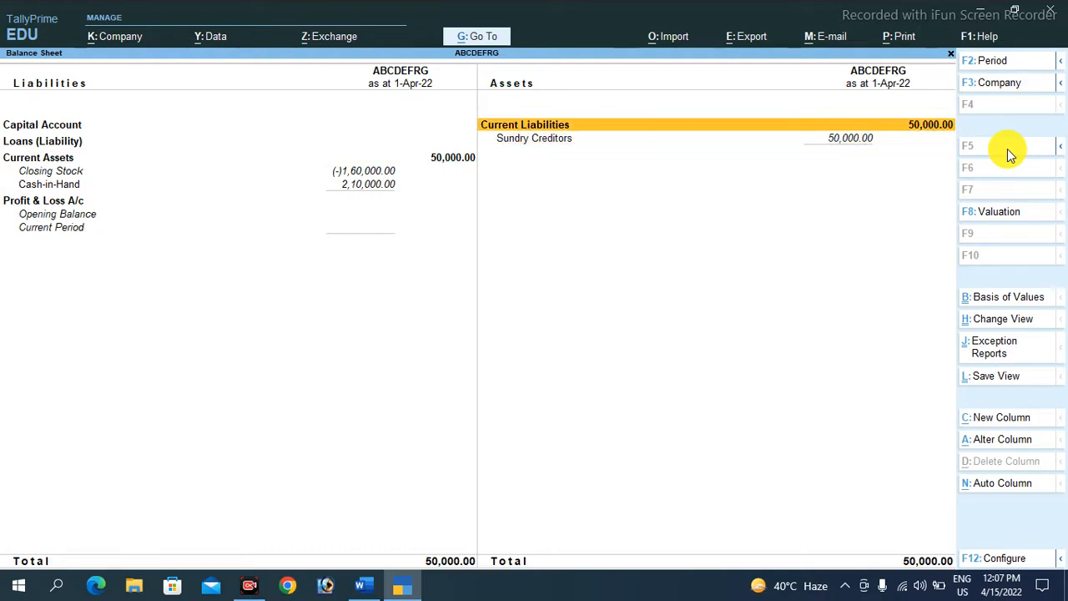
pyautogui.press('Return')
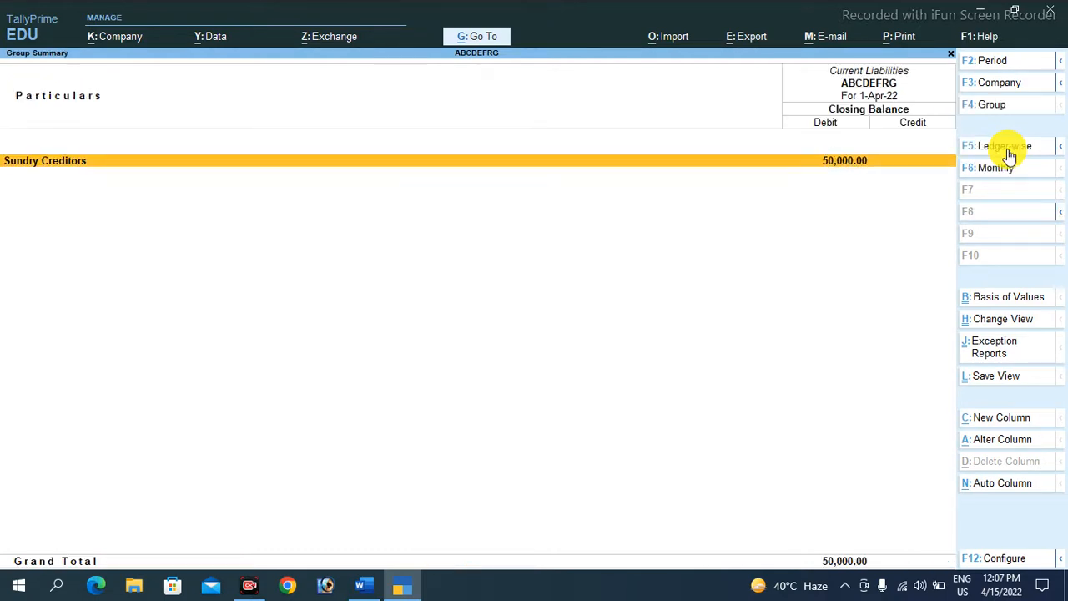
pyautogui.press('Escape')
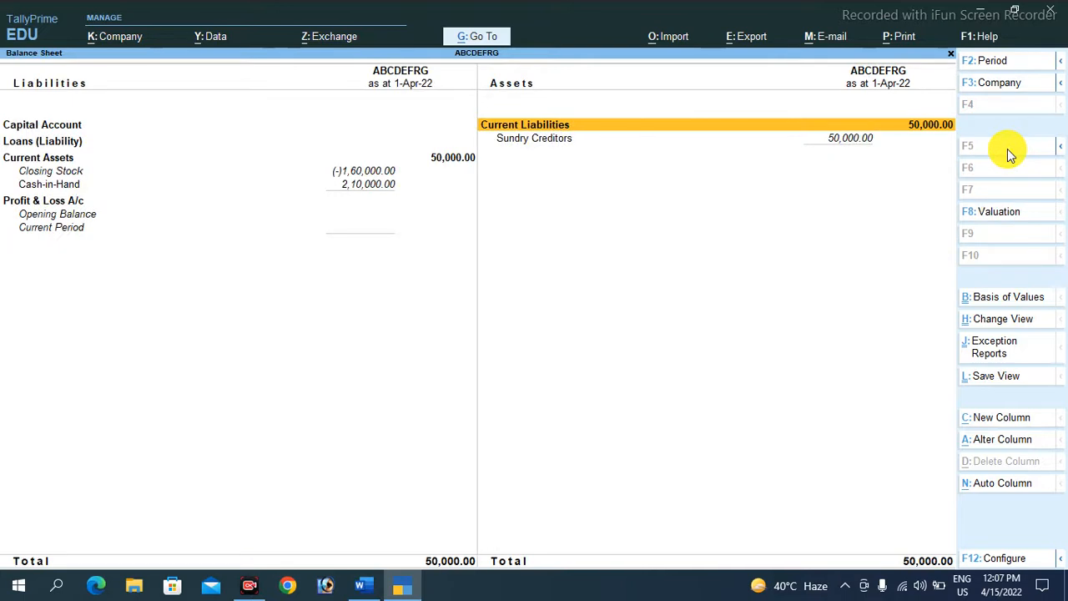
# Close the Balance Sheet and open the Display More Reports list.
pyautogui.press('Escape')
pyautogui.press('Down')
pyautogui.press('Down')
pyautogui.press('Down')
pyautogui.press('Down')
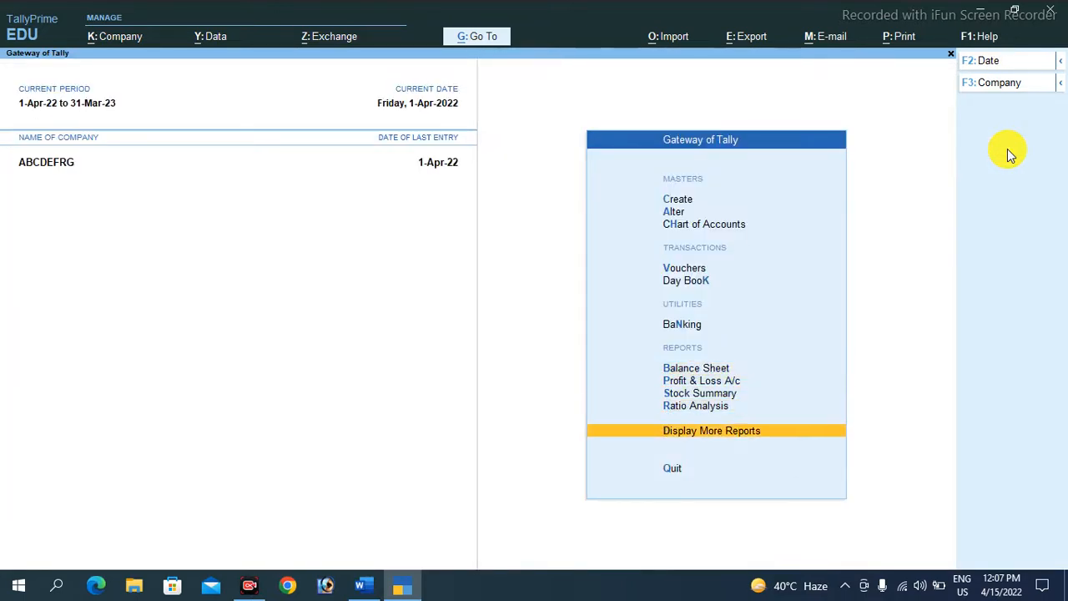
pyautogui.press('Return')
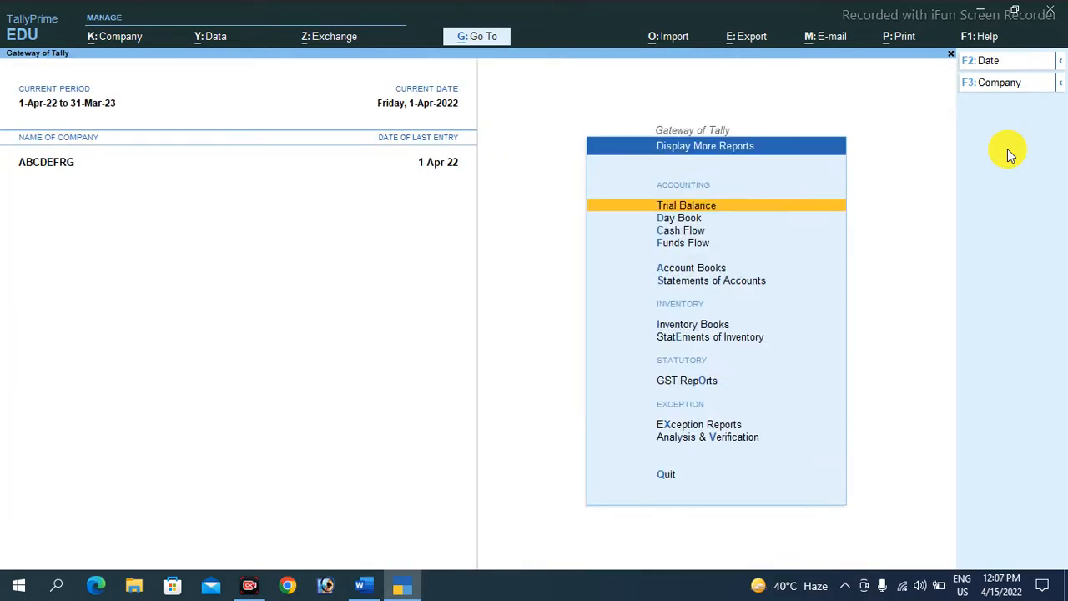
# Open the Outstandings reports within the Statements of Accounts.
pyautogui.press('Down')
pyautogui.press('Down')
pyautogui.press('Down')
pyautogui.press('Down')
pyautogui.press('Down')
pyautogui.press('Down')
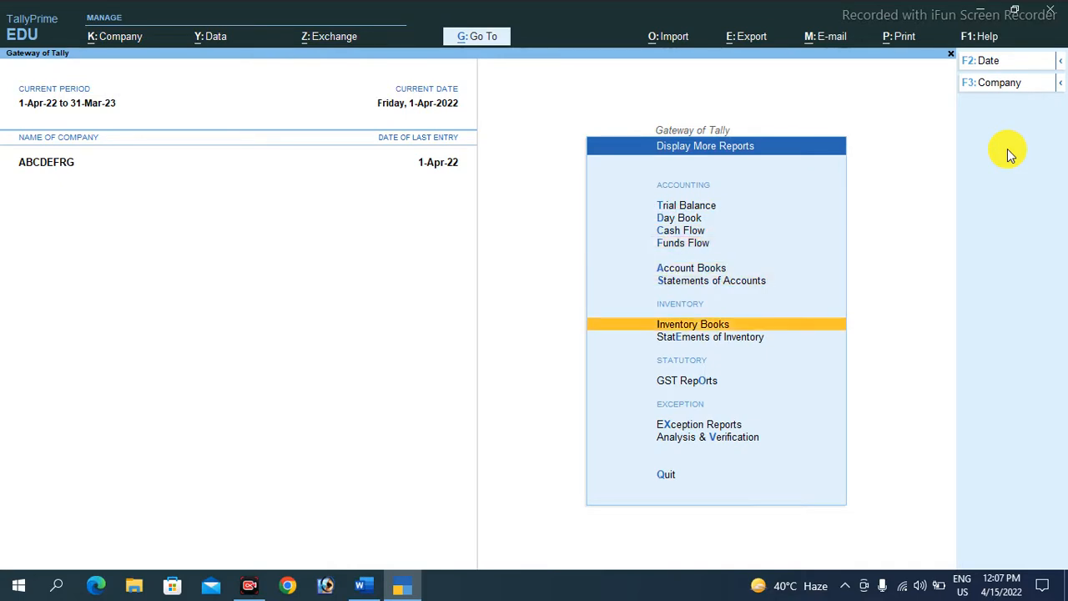
pyautogui.press('Up')
pyautogui.press('Up')
pyautogui.press('Down')
pyautogui.press('Return')
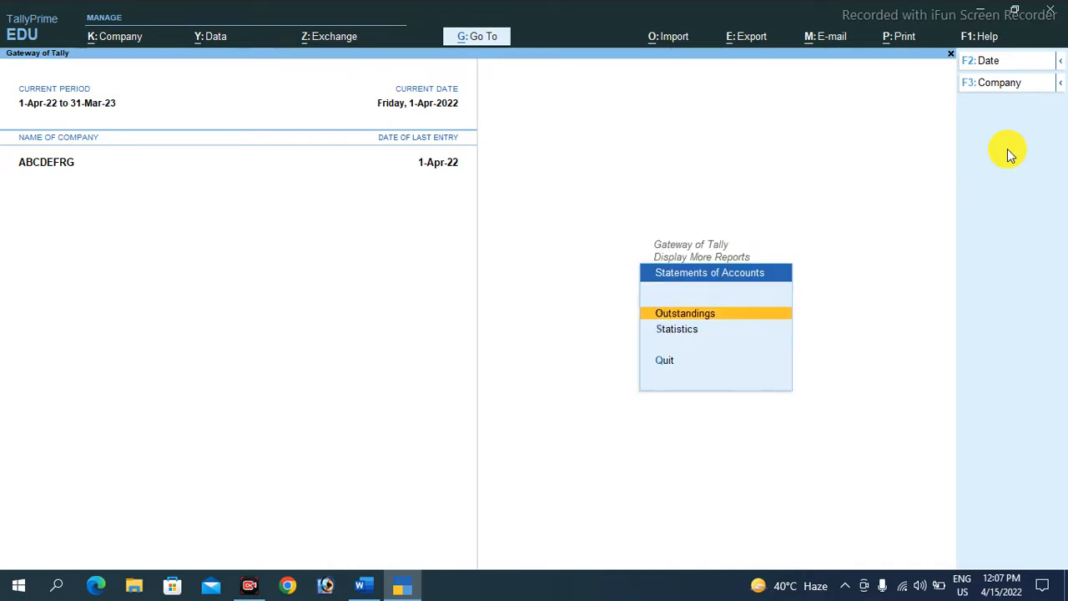
pyautogui.press('Return')
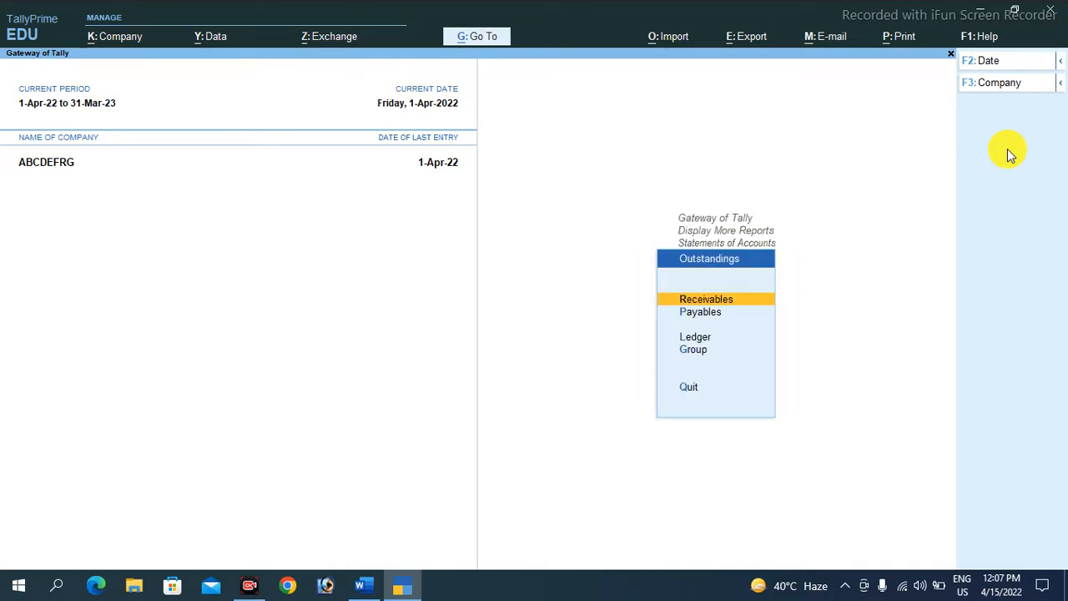
# Open the ledger outstandings of T & T CO. A/C to check the advance reference.
pyautogui.press('Down')
pyautogui.press('Down')
pyautogui.press('Return')
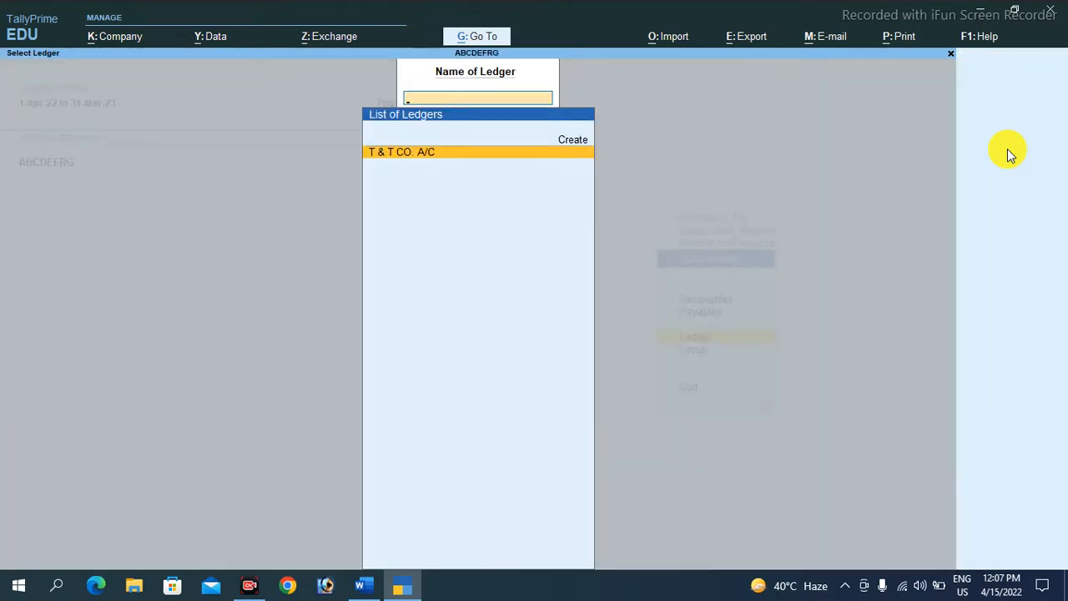
pyautogui.press('Return')
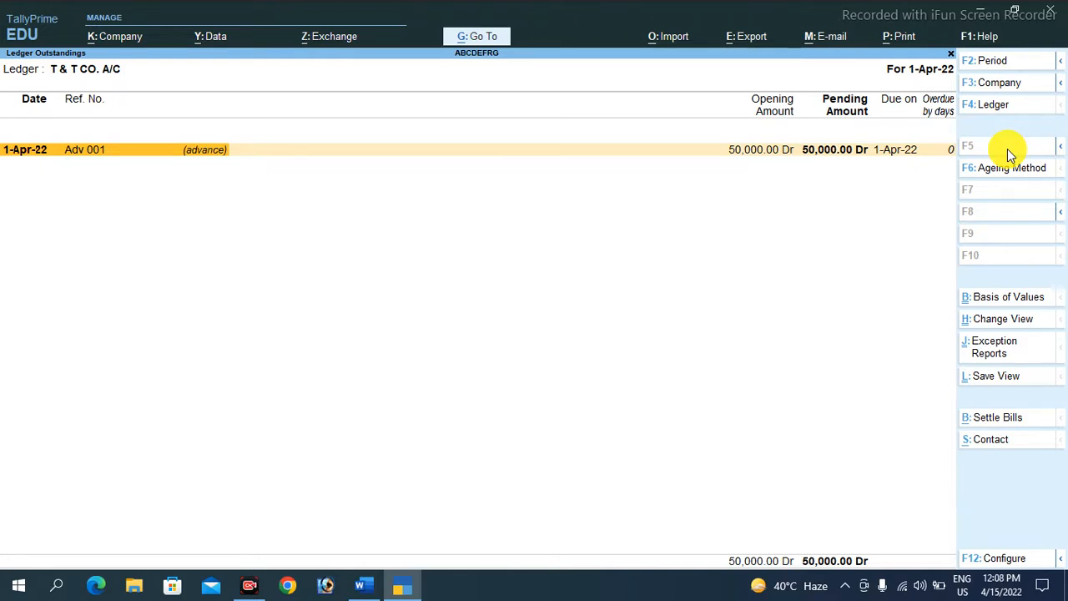
# Close the outstandings reports back to the Gateway of Tally and open voucher entry.
pyautogui.press('Escape')
pyautogui.press('Escape')
pyautogui.press('Escape')
pyautogui.press('Escape')
pyautogui.press('Escape')
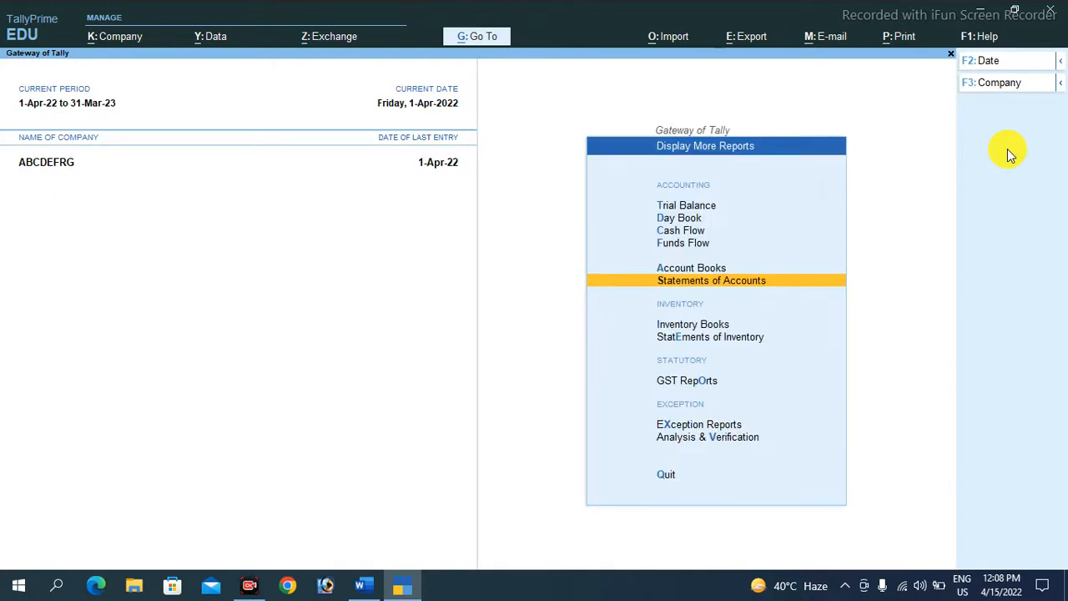
pyautogui.press('Up')
pyautogui.press('Up')
pyautogui.press('Up')
pyautogui.press('Up')
pyautogui.press('Up')
pyautogui.press('Up')
pyautogui.press('Up')
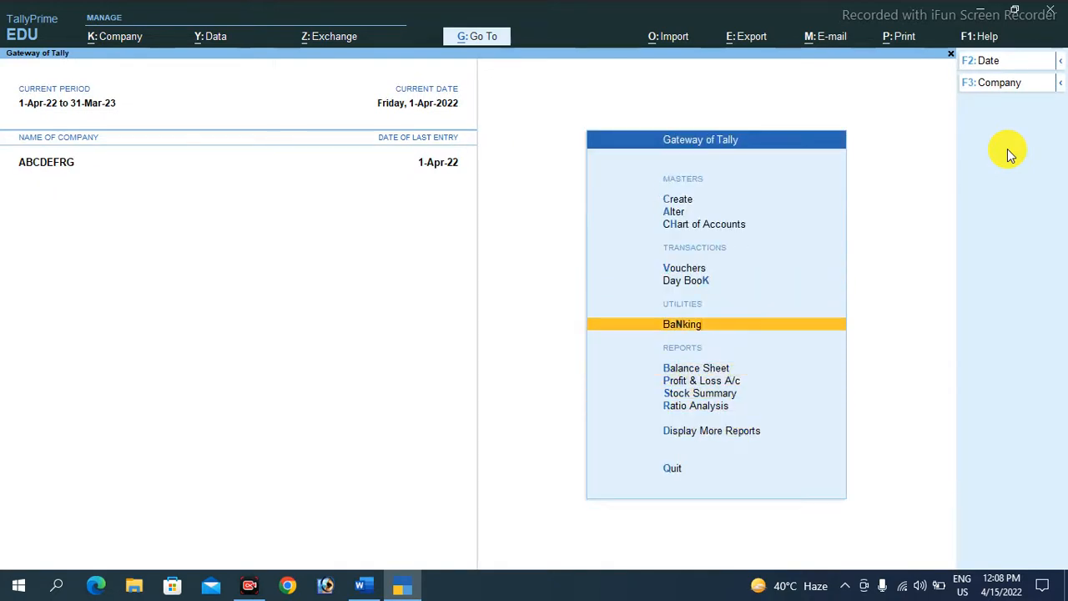
pyautogui.press('Return')
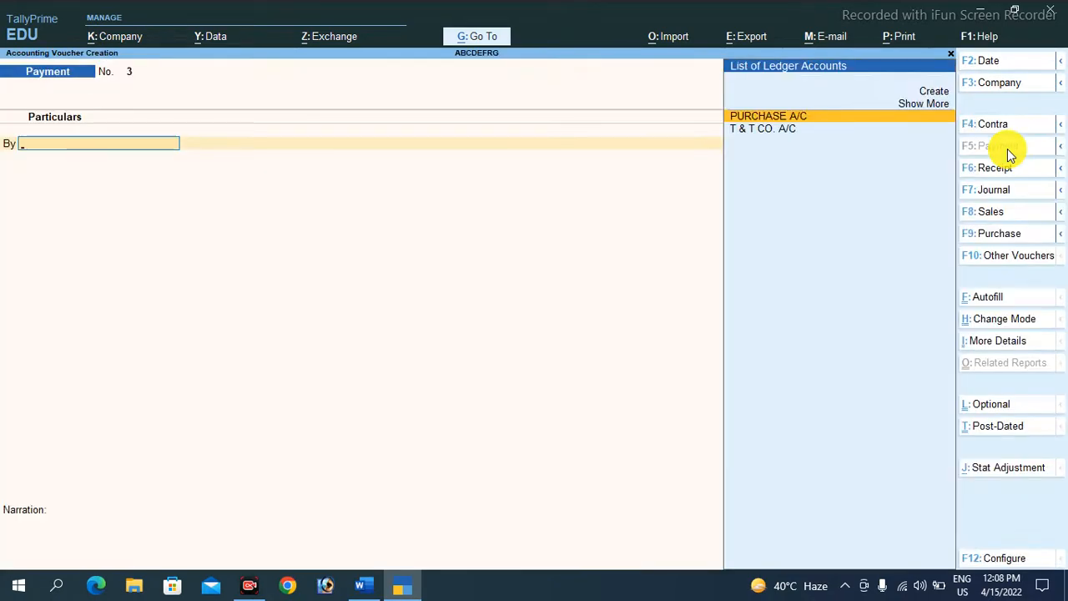
# Start a Purchase voucher with supplier invoice number 002 and keep the default invoice date.
pyautogui.click(997, 234)
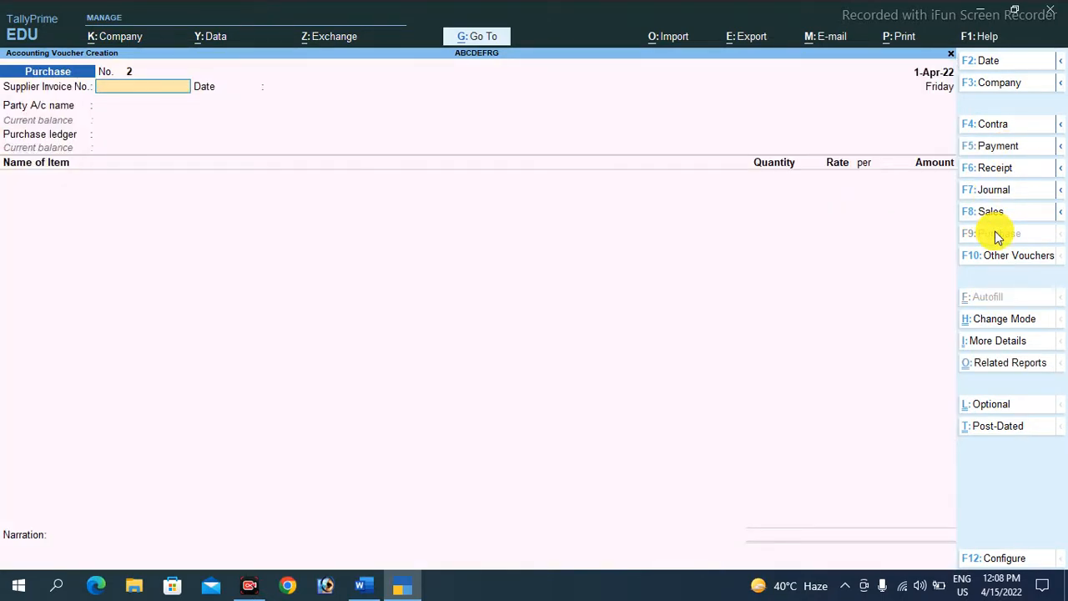
pyautogui.write('002')
pyautogui.press('Return')
pyautogui.press('Return')
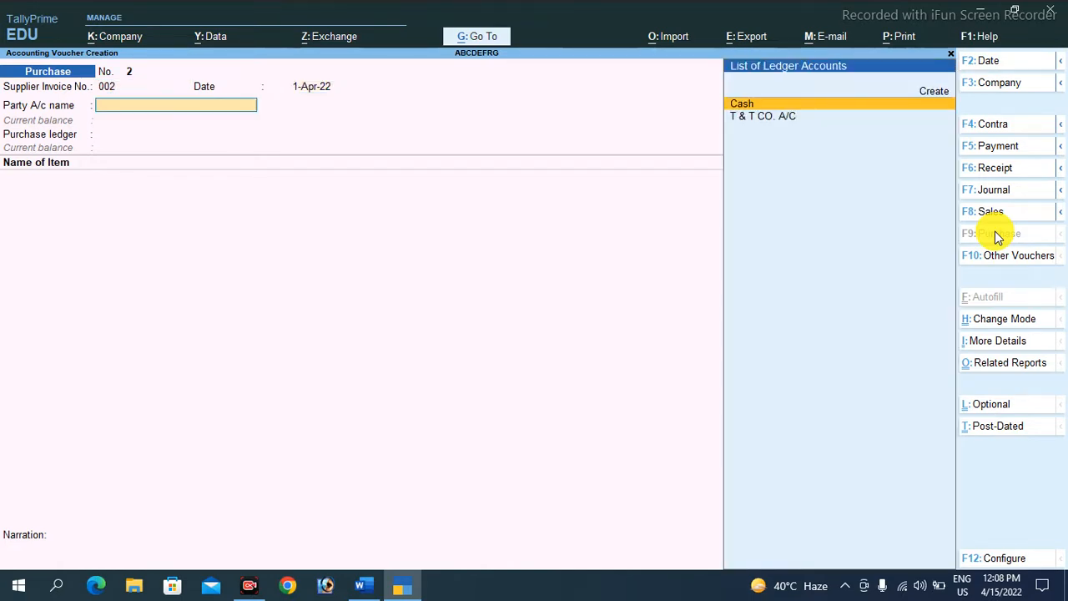
# Set T & T CO. A/C as the party, accept its receipt and party details, and choose PURCHASE A/C as the purchase ledger.
pyautogui.press('Down')
pyautogui.press('Return')
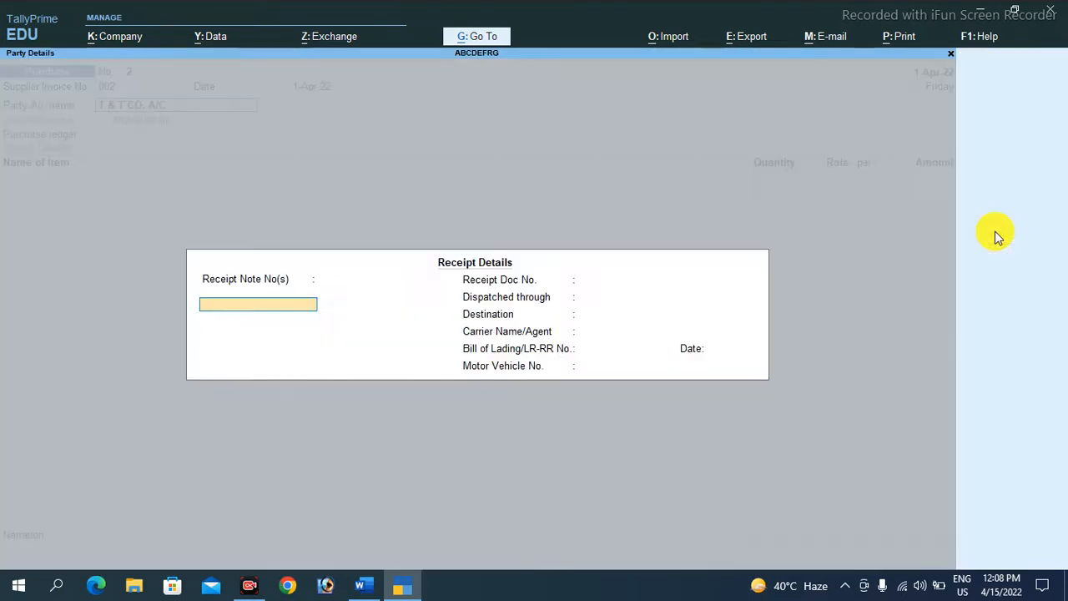
pyautogui.hotkey('ctrl', 'a')
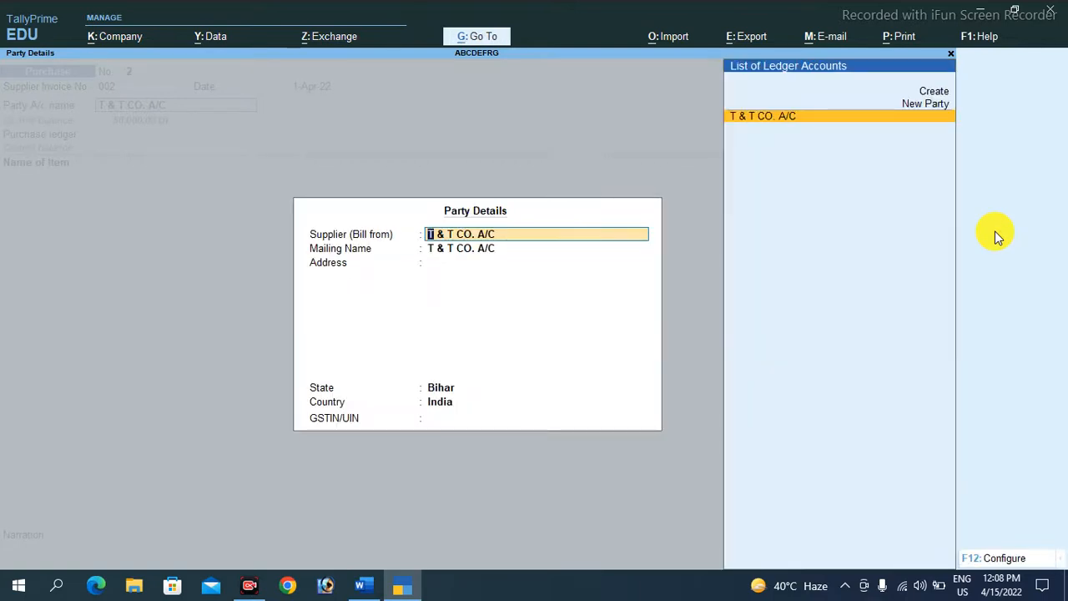
pyautogui.press('Return')
pyautogui.hotkey('ctrl', 'a')
pyautogui.press('Return')
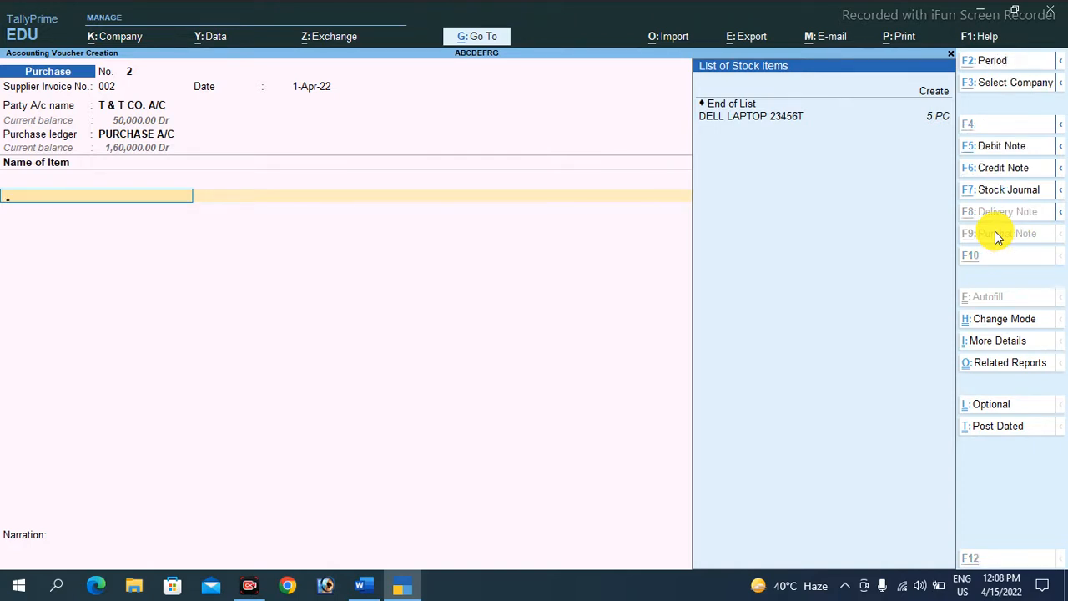
# Create a stock item named HP Laptop with PC as its unit from within the purchase voucher.
pyautogui.hotkey('alt', 'c')
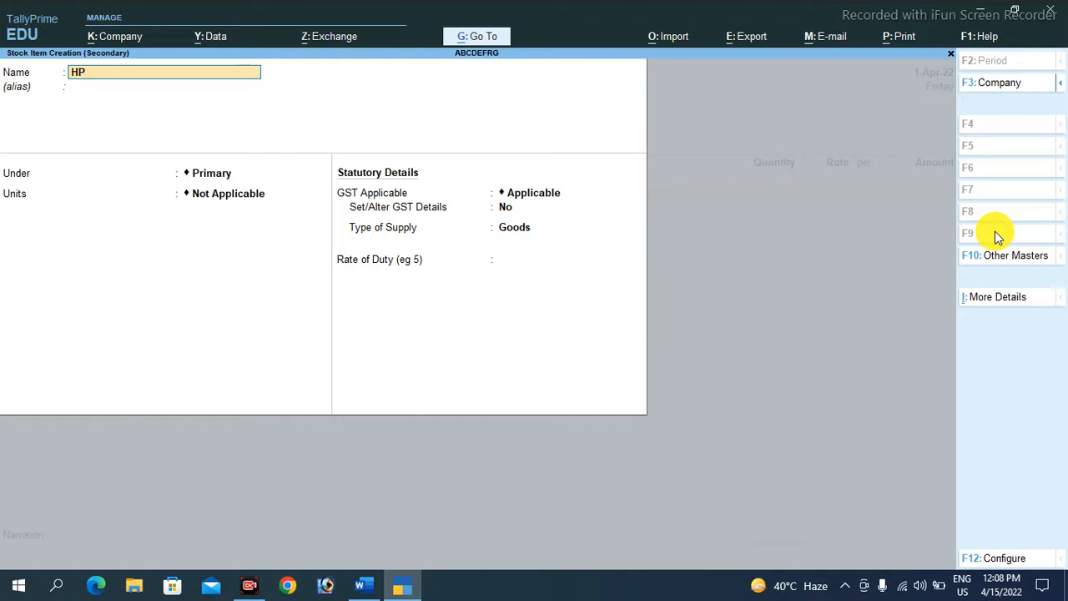
pyautogui.write('HP Laptioo')
pyautogui.press('BackSpace')
pyautogui.press('BackSpace')
pyautogui.press('BackSpace')
pyautogui.write('op')
pyautogui.press('Return')
pyautogui.press('Return')
pyautogui.press('Return')
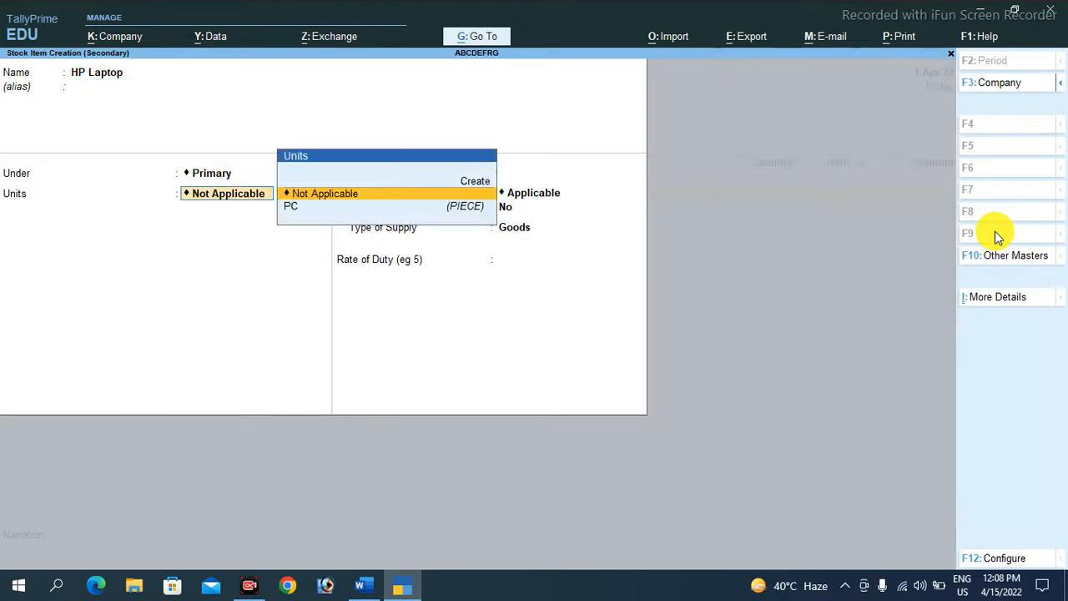
pyautogui.press('Down')
pyautogui.press('Return')
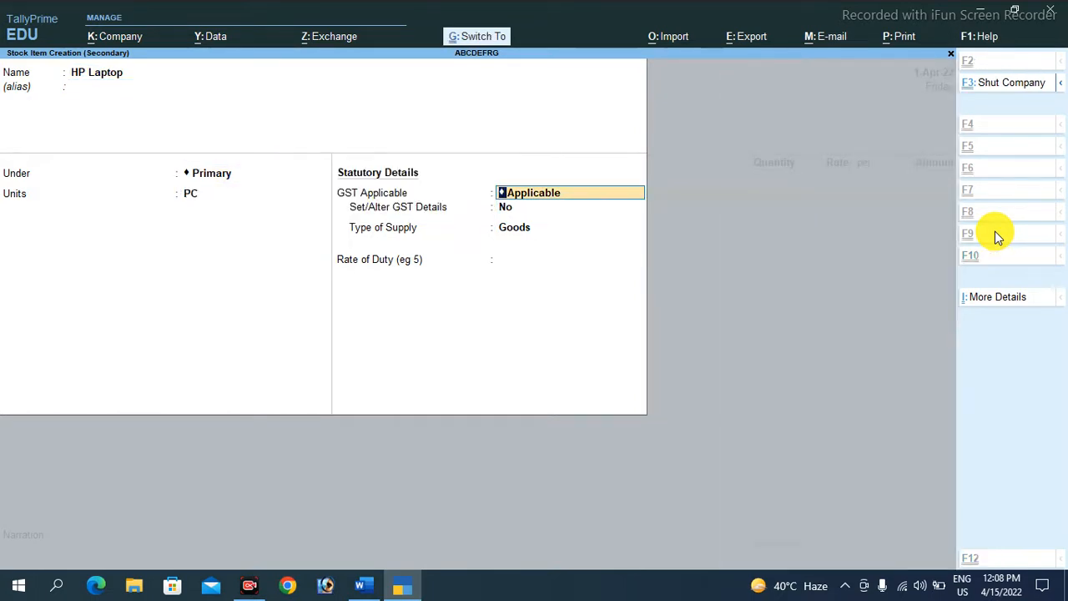
pyautogui.hotkey('ctrl', 'a')
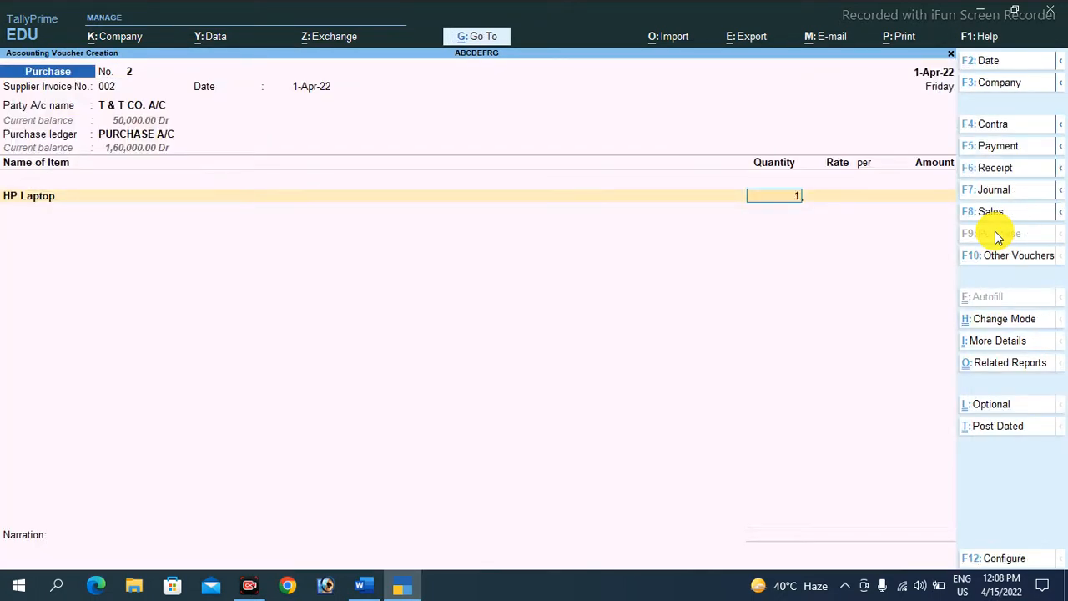
# Enter a quantity of 1 PC at a rate of 50,000 per PC for the HP Laptop line.
pyautogui.press('Return')
pyautogui.write('50,00')
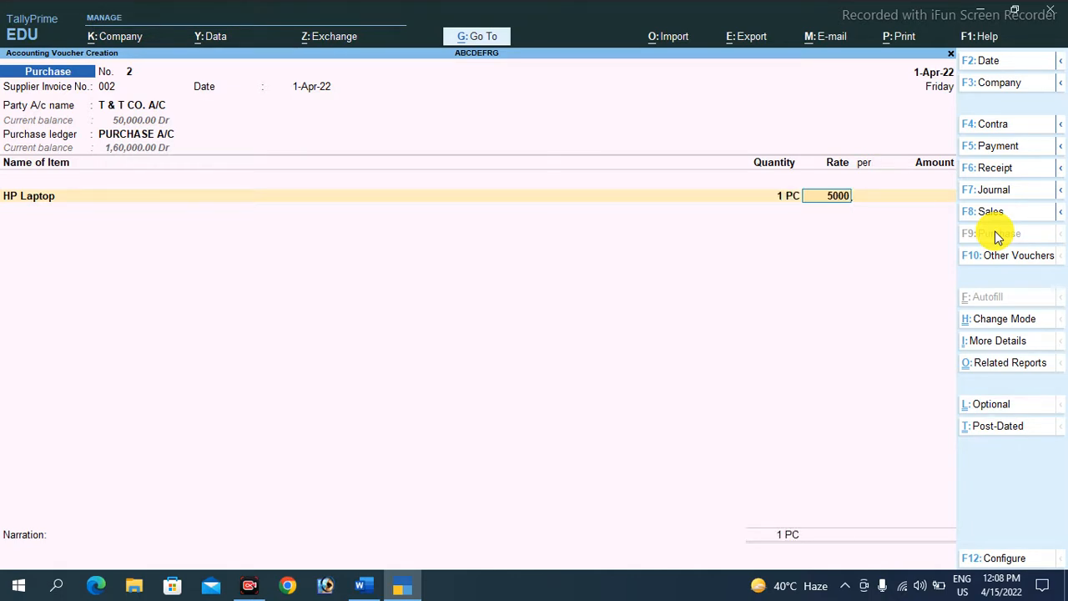
pyautogui.write('0')
pyautogui.press('Return')
pyautogui.press('Return')
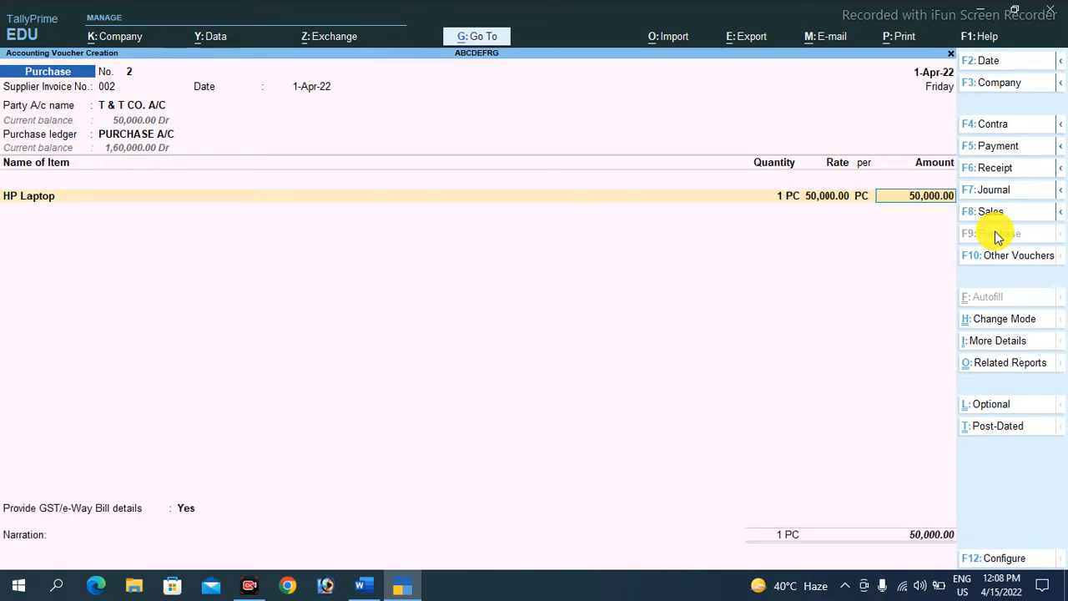
pyautogui.press('Return')
# End the item list and accept the e-Way Bill details without filling them in.
pyautogui.press('Return')
pyautogui.press('Return')
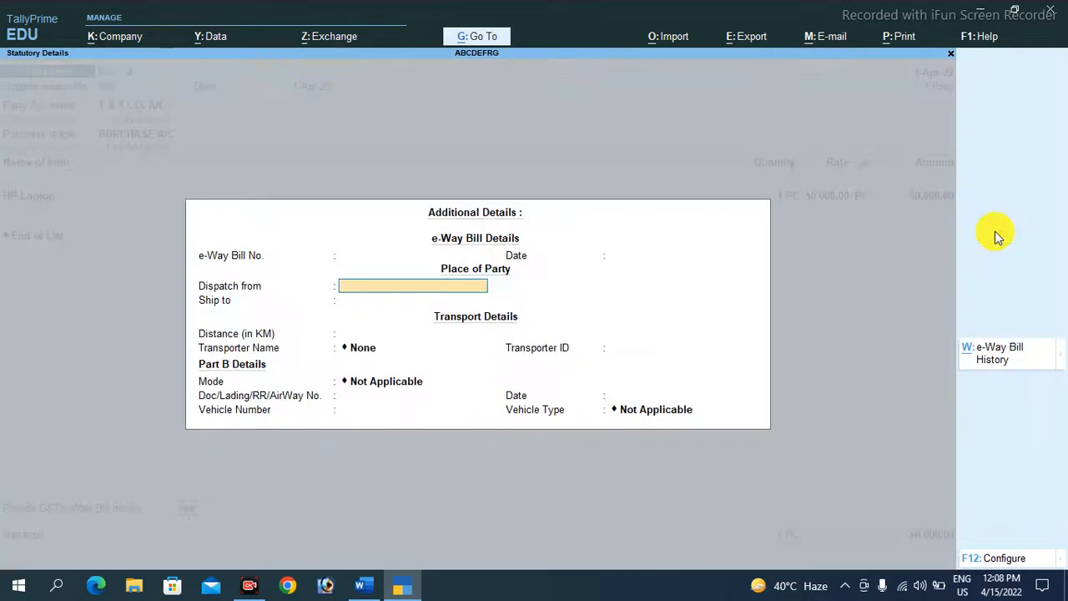
pyautogui.press('ctrl')
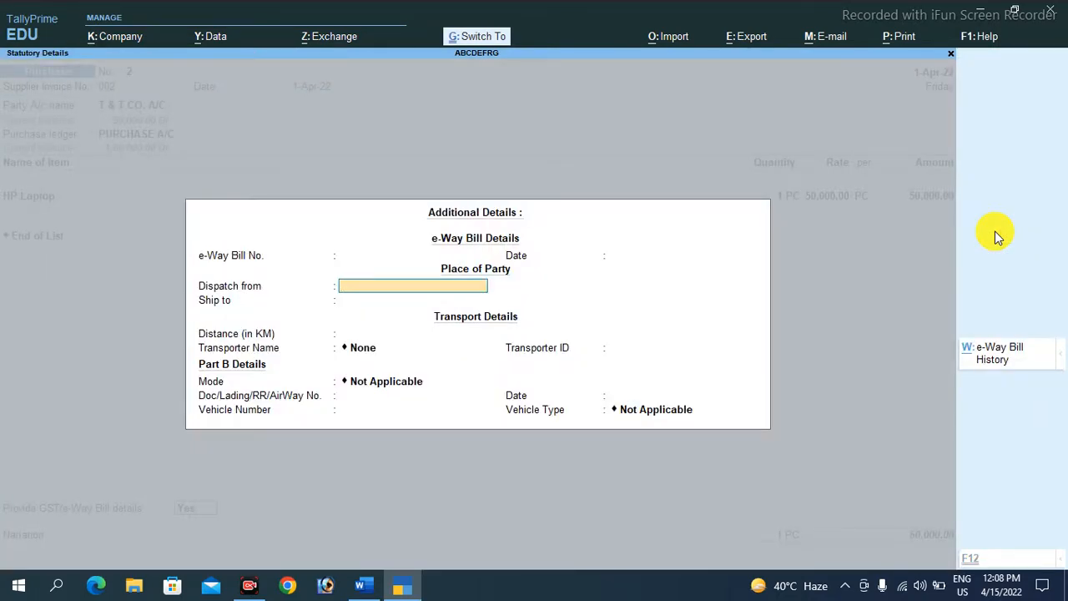
pyautogui.hotkey('ctrl', 'a')
pyautogui.press('Return')
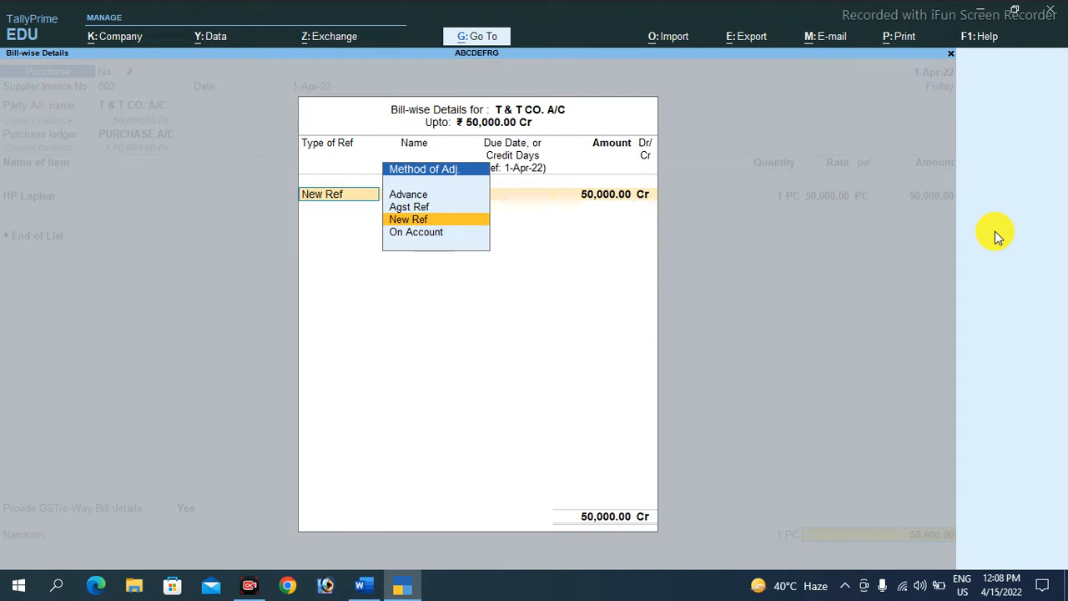
# Adjust the bill for T & T CO. A/C as Agst Ref against Adv 001 and save the purchase voucher without narration.
pyautogui.press('Up')
pyautogui.press('Return')
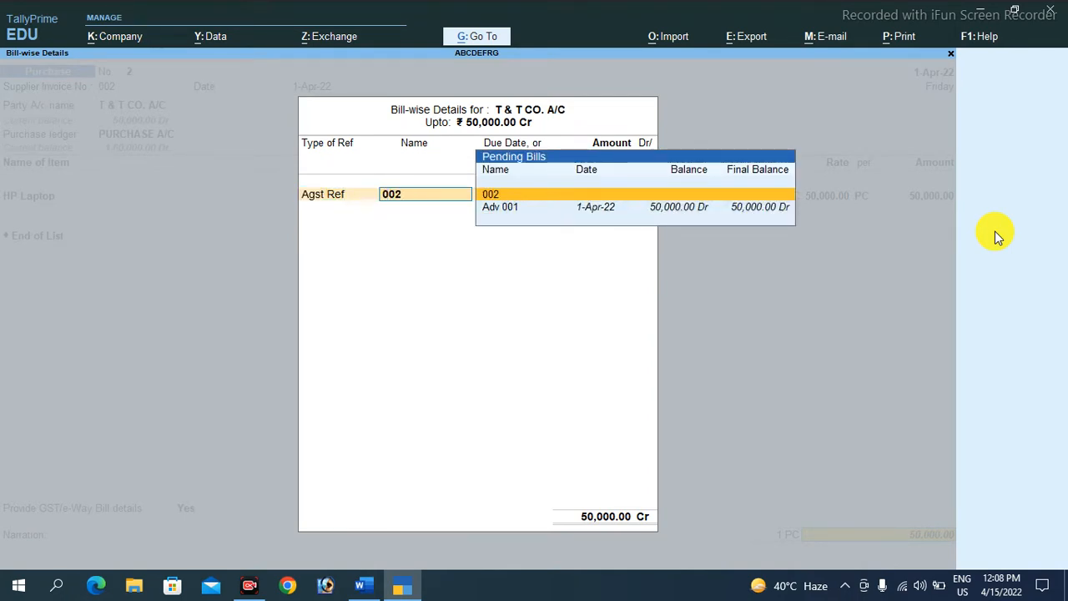
pyautogui.press('Down')
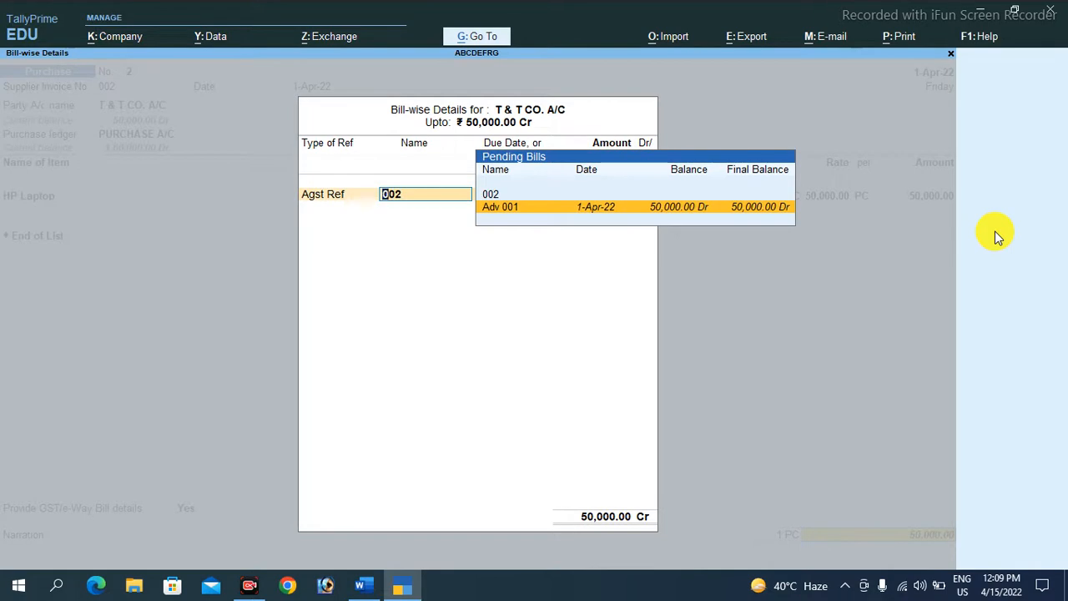
pyautogui.press('Return')
pyautogui.press('Return')
pyautogui.press('Return')
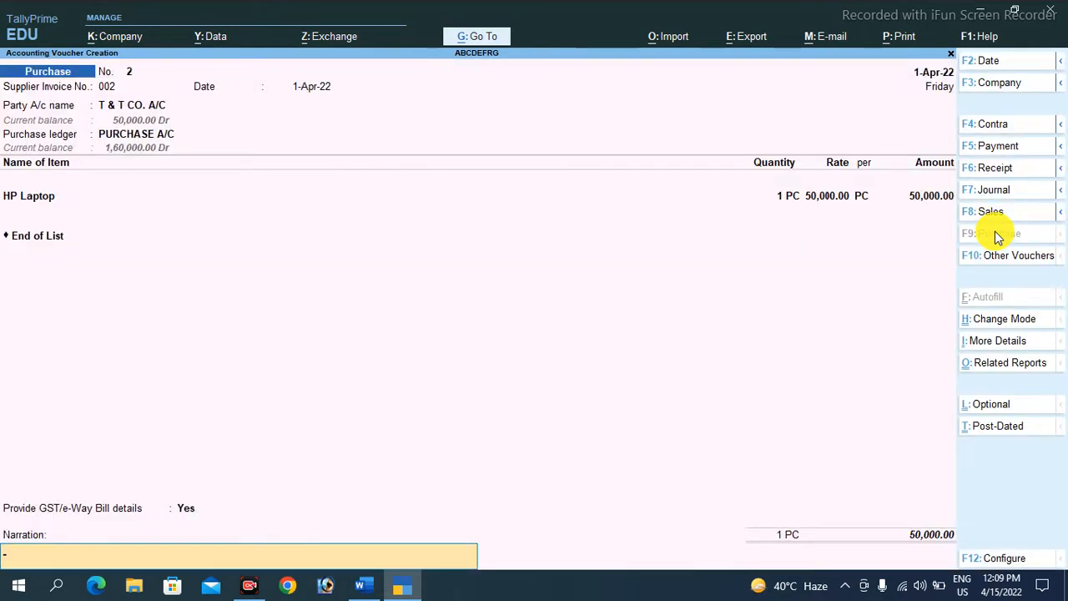
pyautogui.press('Return')
pyautogui.press('Return')
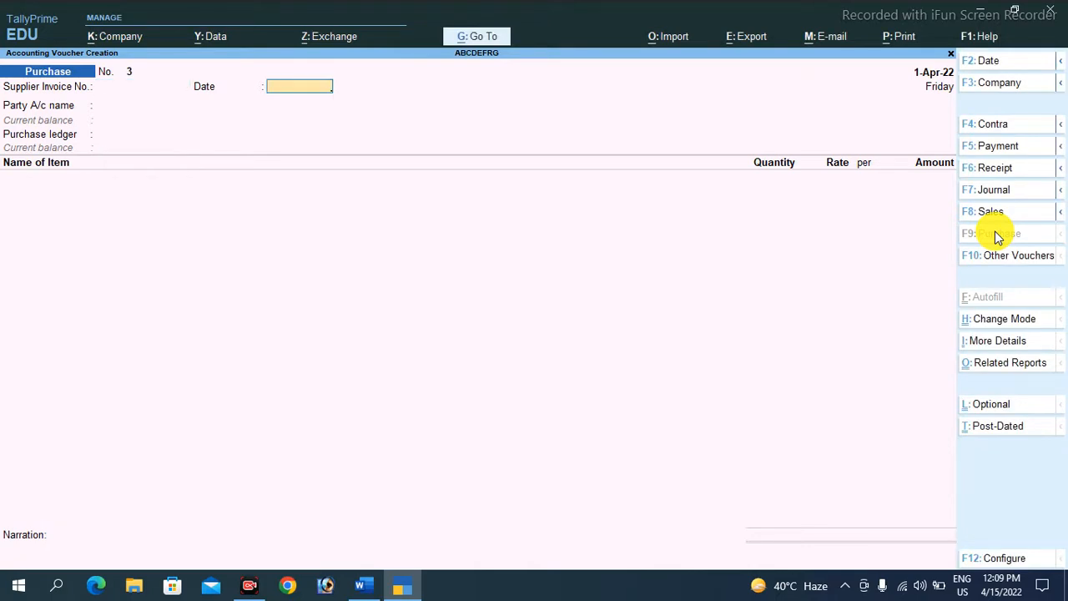
# Leave voucher entry, review the closing stock in the Balance Sheet, and return to the Gateway of Tally.
pyautogui.press('Escape')
pyautogui.press('Return')
pyautogui.press('Down')
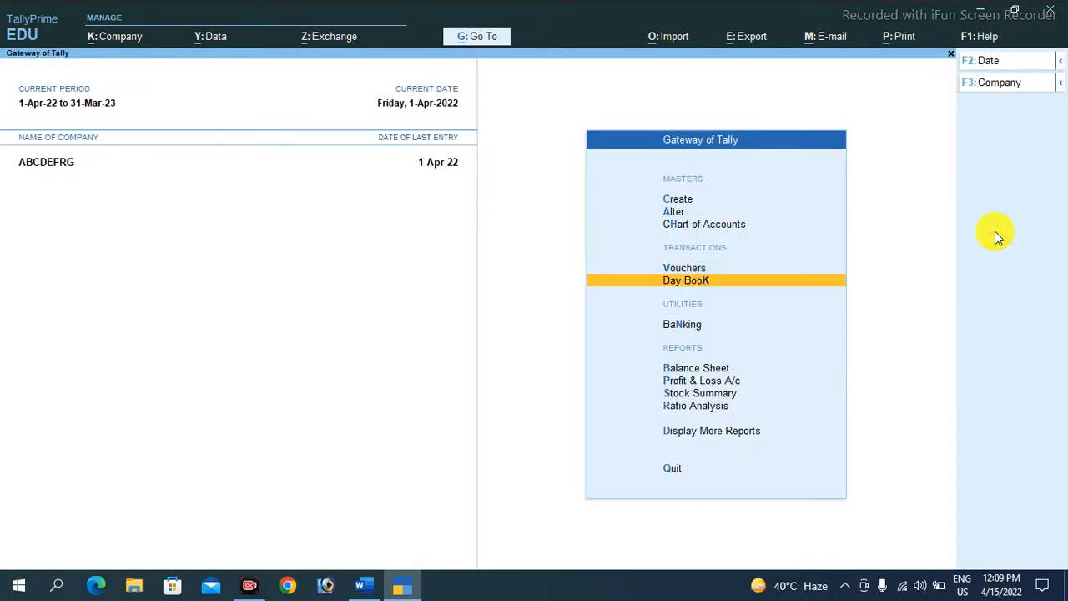
pyautogui.press('Down')
pyautogui.press('Down')
pyautogui.press('Down')
pyautogui.press('Up')
pyautogui.press('Return')
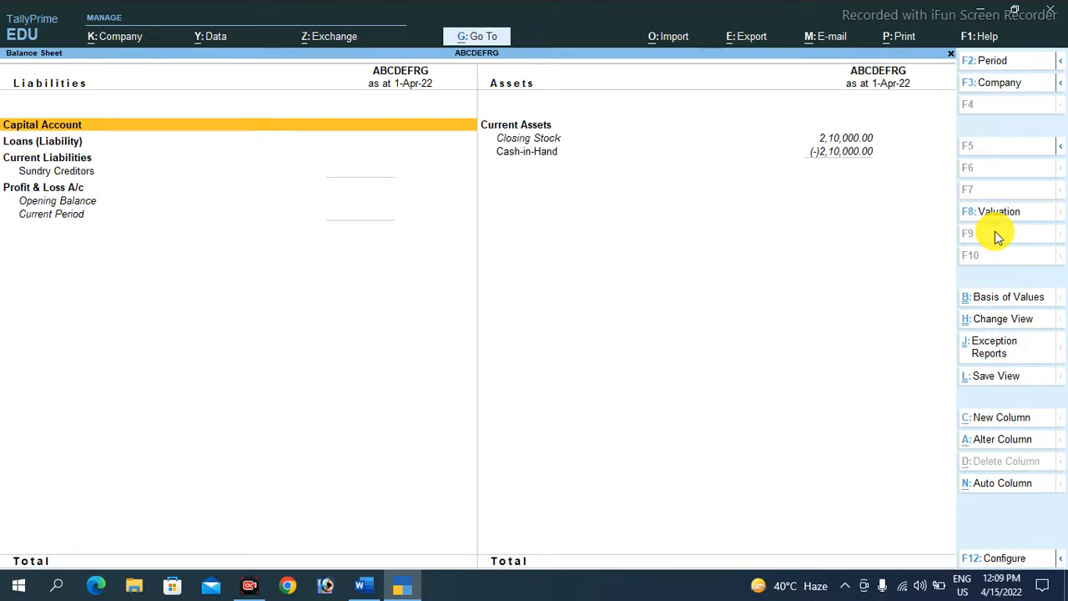
pyautogui.press('Right')
pyautogui.press('Down')
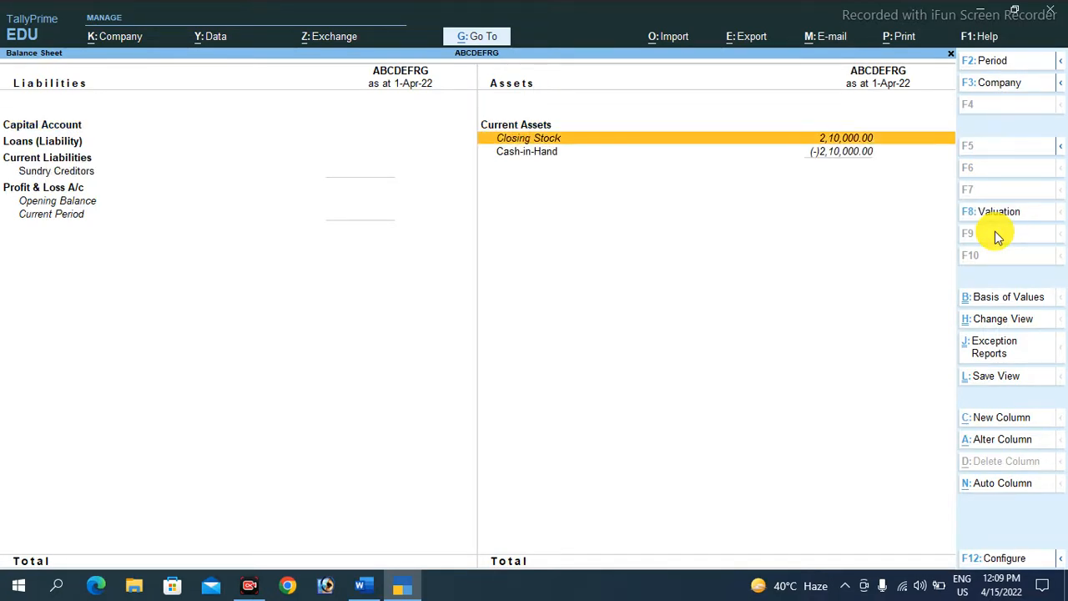
pyautogui.press('Escape')
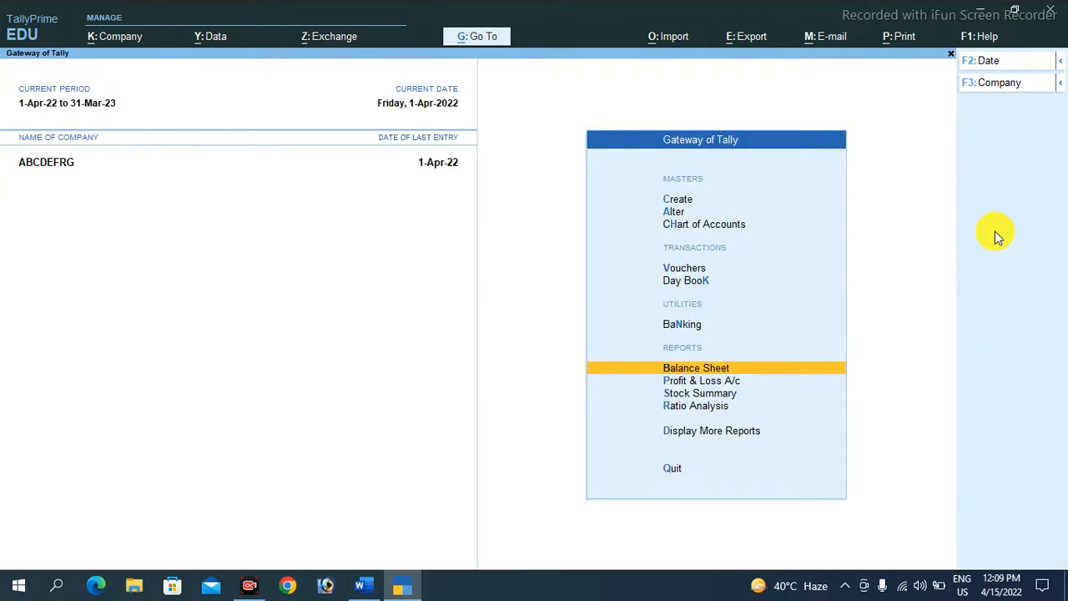
# Open the Statements of Accounts among the additional reports.
pyautogui.press('Down')
pyautogui.press('Down')
pyautogui.press('Down')
pyautogui.press('Down')
pyautogui.press('Return')
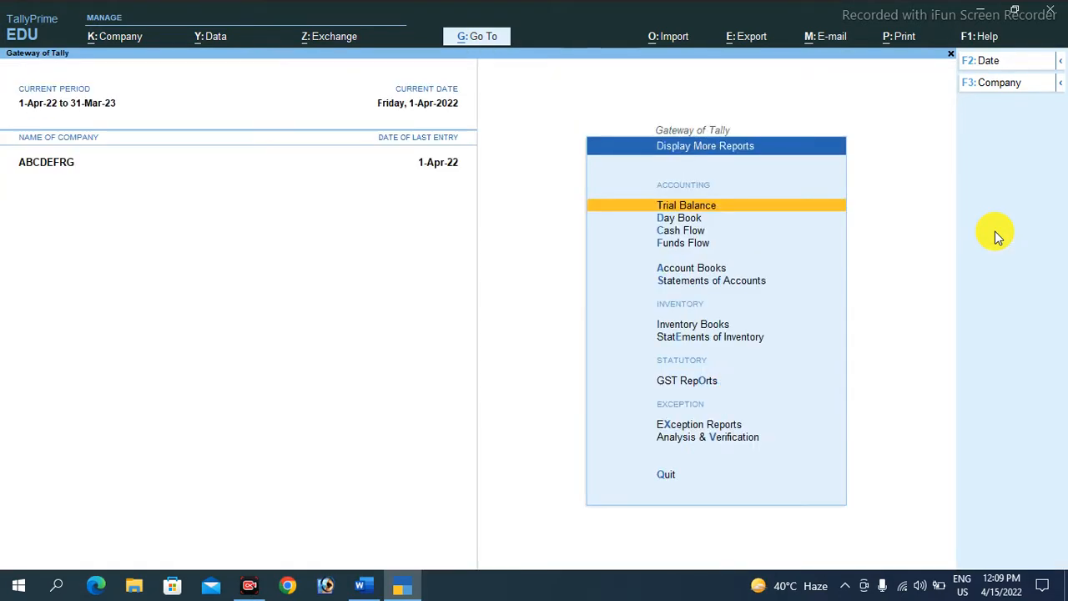
pyautogui.press('Down')
pyautogui.press('Down')
pyautogui.press('Down')
pyautogui.press('Down')
pyautogui.press('Down')
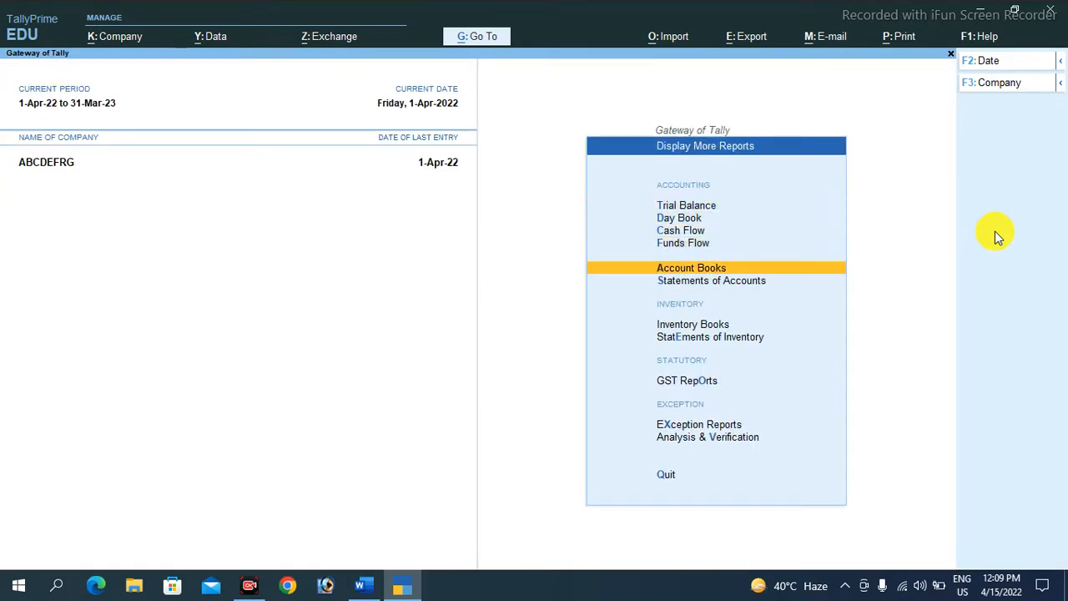
pyautogui.press('Return')
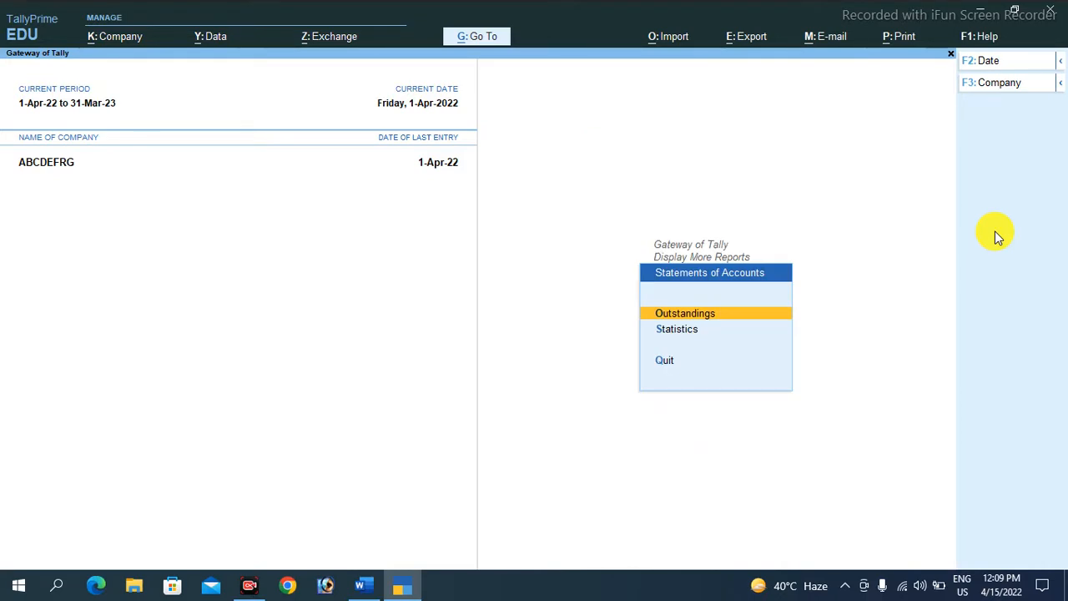
# Open the ledger outstandings of T & T CO. A/C and briefly consult the bill-wise reference notes in Word.
pyautogui.press('Return')
pyautogui.press('Down')
pyautogui.press('Down')
pyautogui.press('Return')
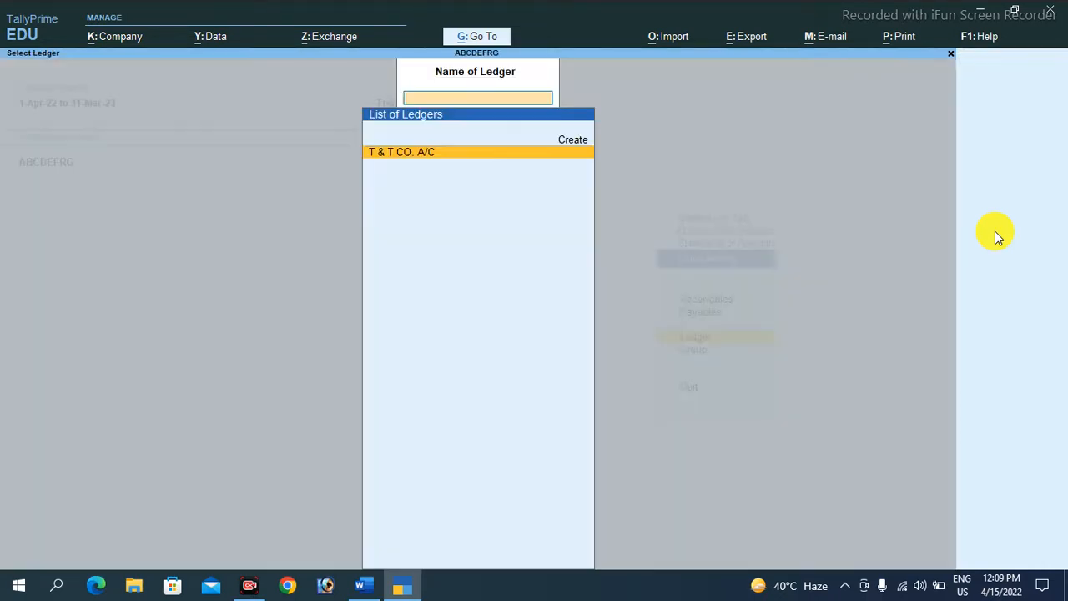
pyautogui.press('Return')
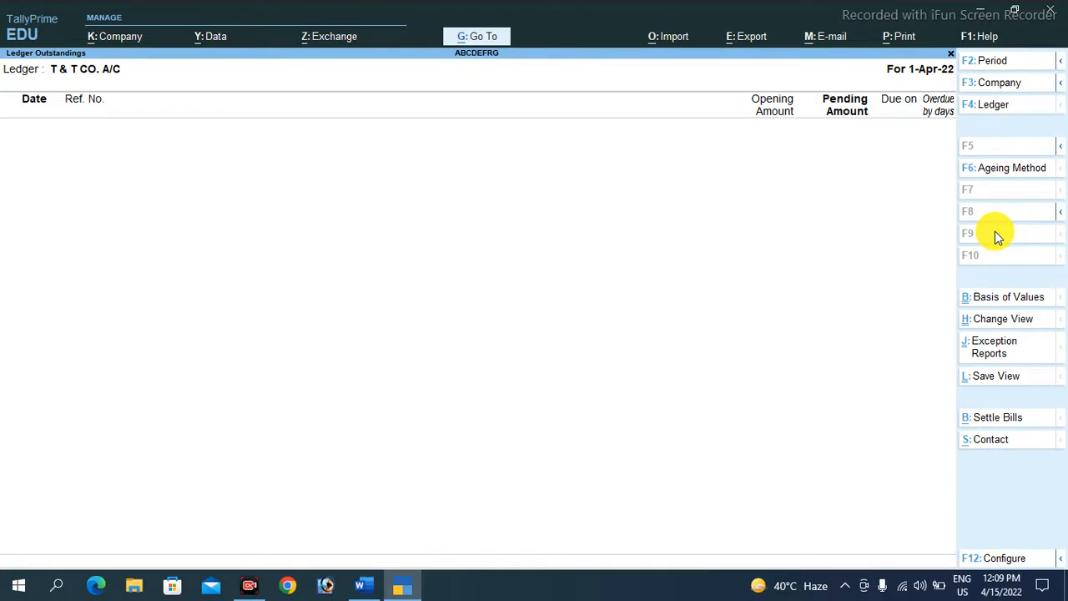
pyautogui.hotkey('alt', 'Tab')
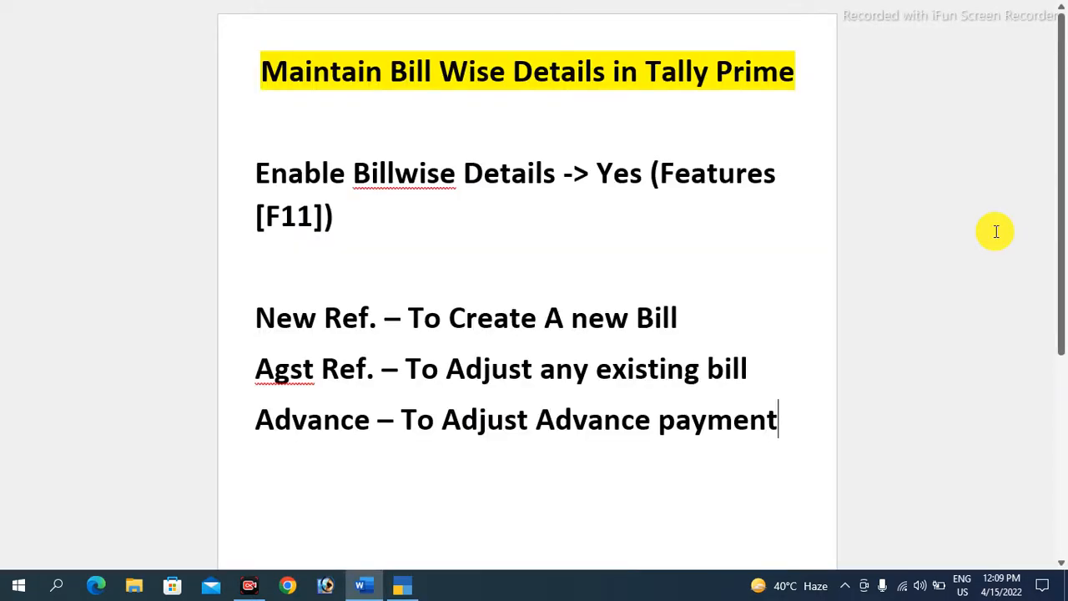
pyautogui.hotkey('alt', 'Tab')
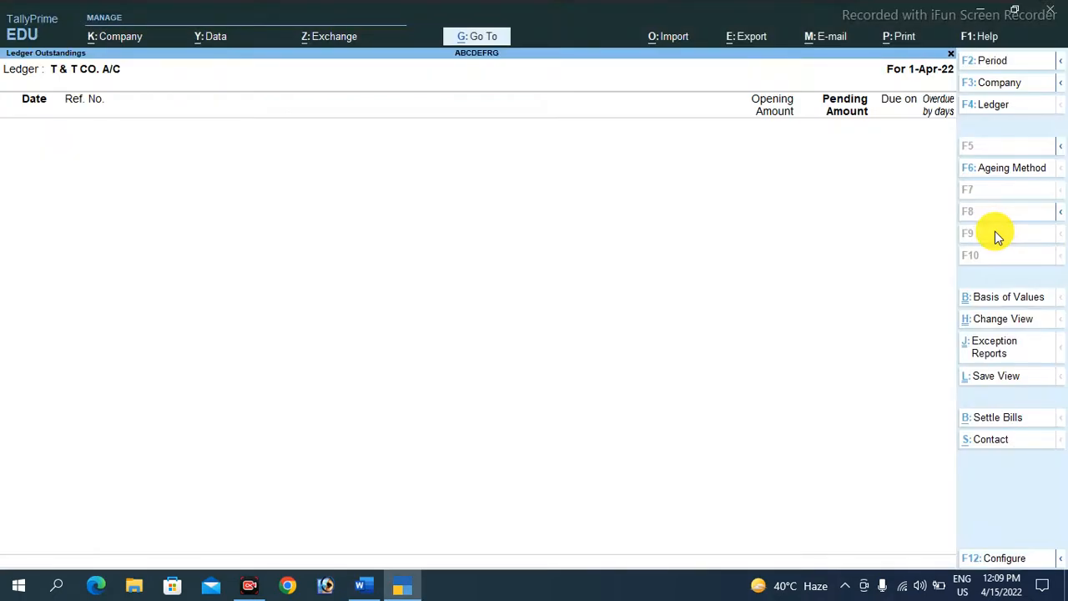
# Close the outstandings reports back to the Gateway of Tally and open voucher entry.
pyautogui.press('Escape')
pyautogui.press('Escape')
pyautogui.press('Escape')
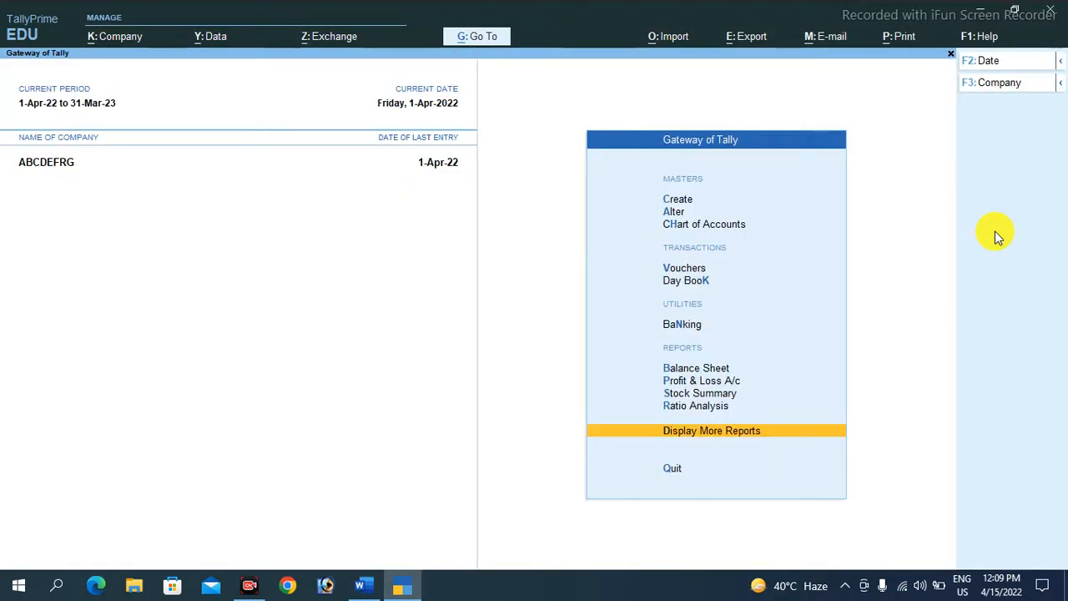
pyautogui.press('Escape')
pyautogui.press('n')
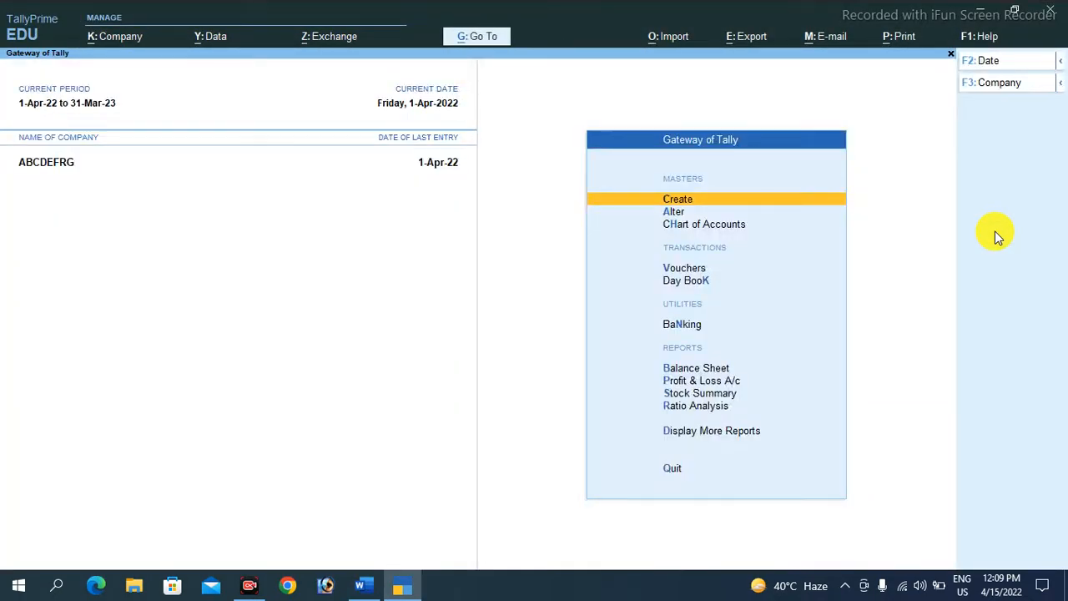
pyautogui.press('Down')
pyautogui.press('Down')
pyautogui.press('Down')
pyautogui.press('Return')
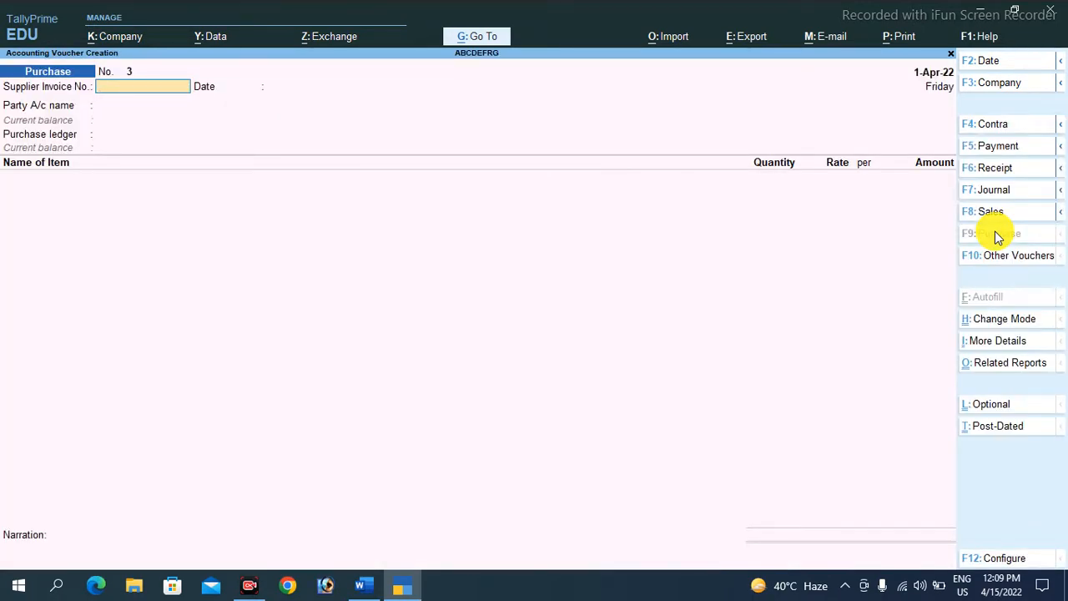
# Enter supplier invoice number 004 in the new Purchase voucher and keep the default invoice date.
pyautogui.write('004')
pyautogui.press('Return')
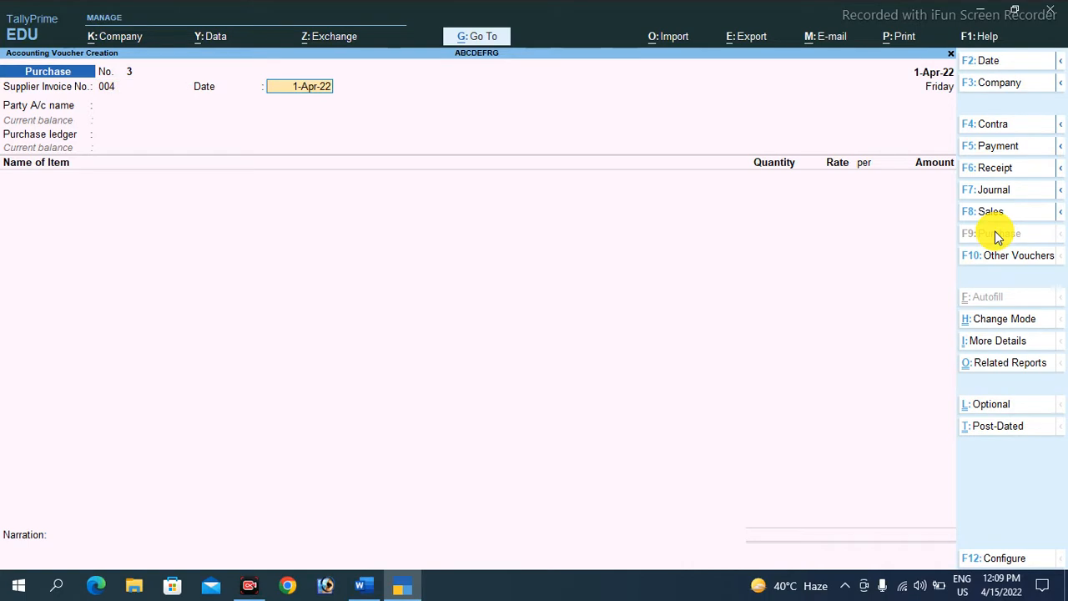
pyautogui.press('Return')
# Set T & T CO. A/C as the party, accept its receipt and party details, and choose PURCHASE A/C as the purchase ledger.
pyautogui.press('Down')
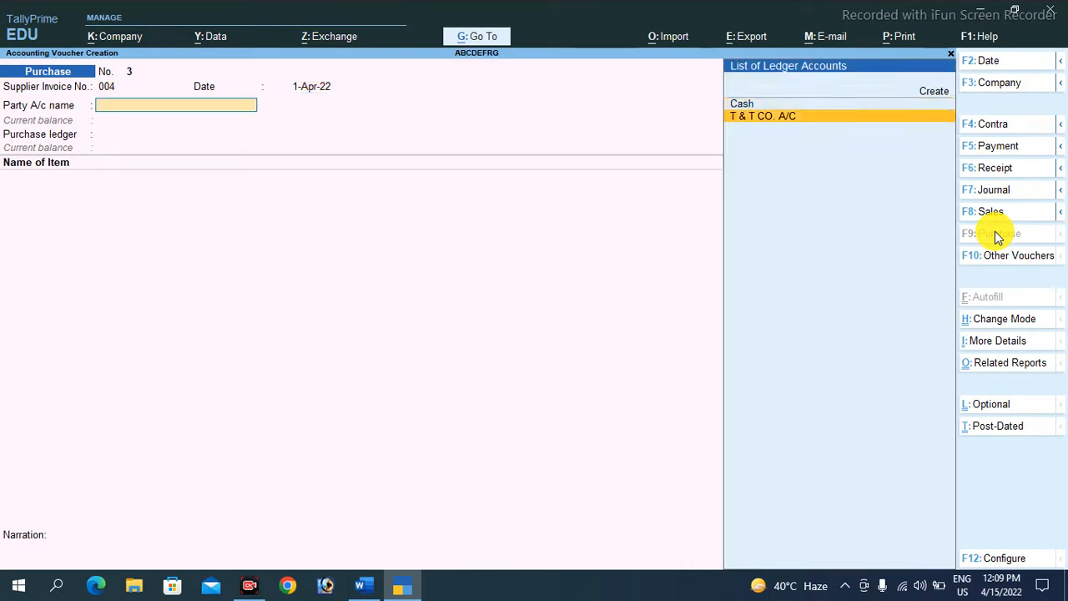
pyautogui.press('Return')
pyautogui.hotkey('ctrl', 'a')
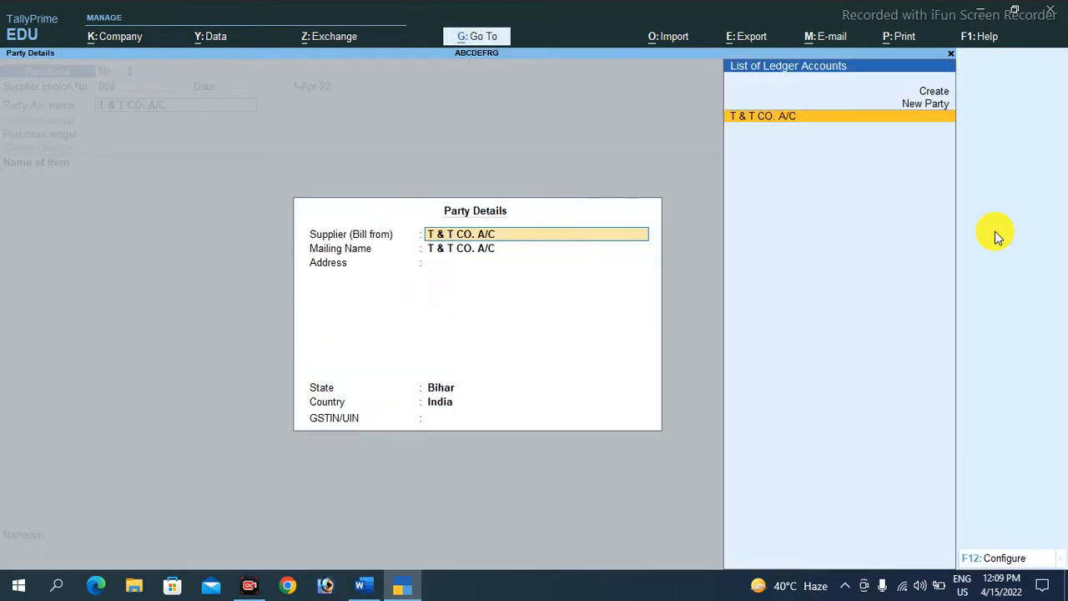
pyautogui.press('Return')
pyautogui.hotkey('ctrl', 'a')
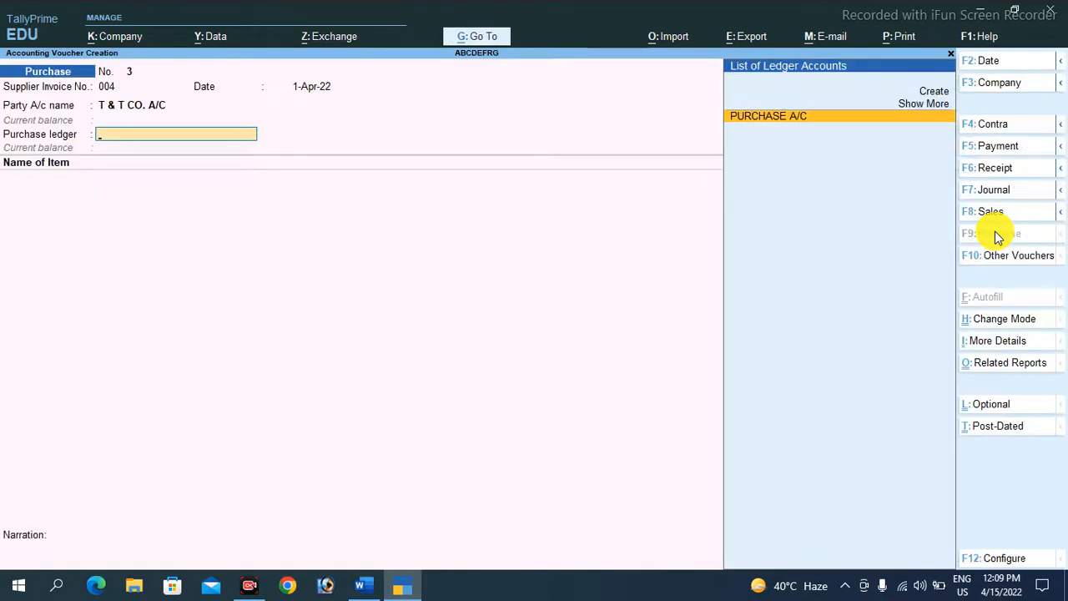
pyautogui.press('Return')
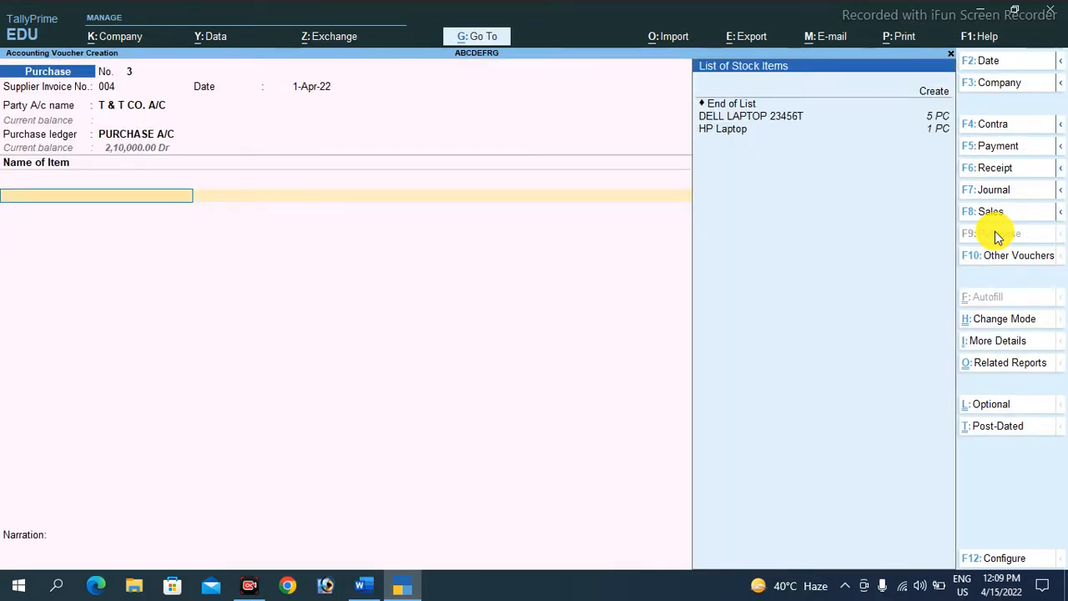
# Create a new stock item named HP Printer with PC as its unit, keeping the default GST details.
pyautogui.hotkey('alt', 'c')
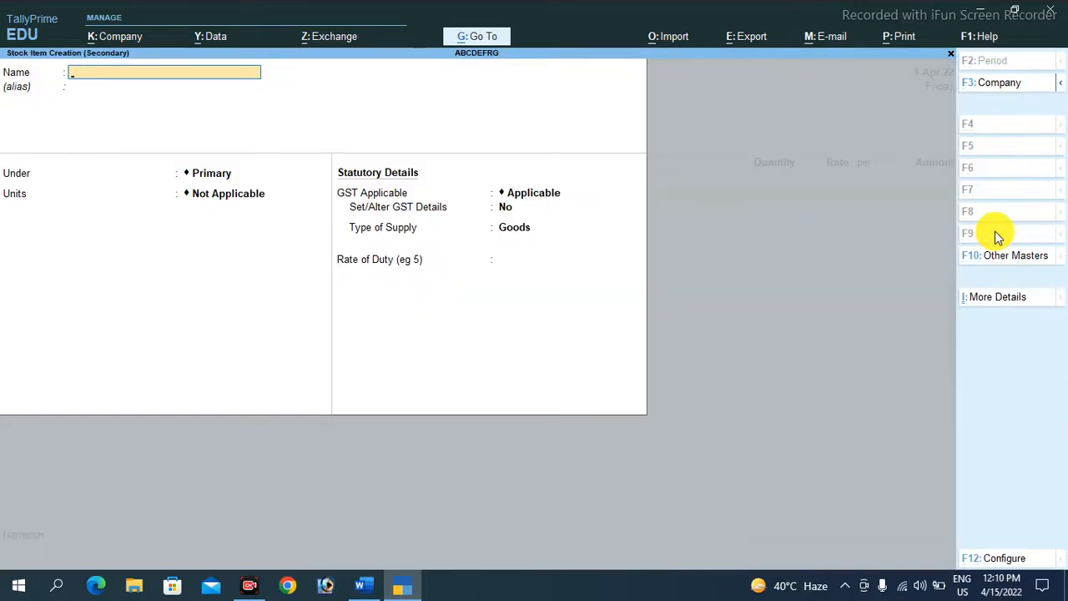
pyautogui.write('HP Printer')
pyautogui.press('Return')
pyautogui.press('Return')
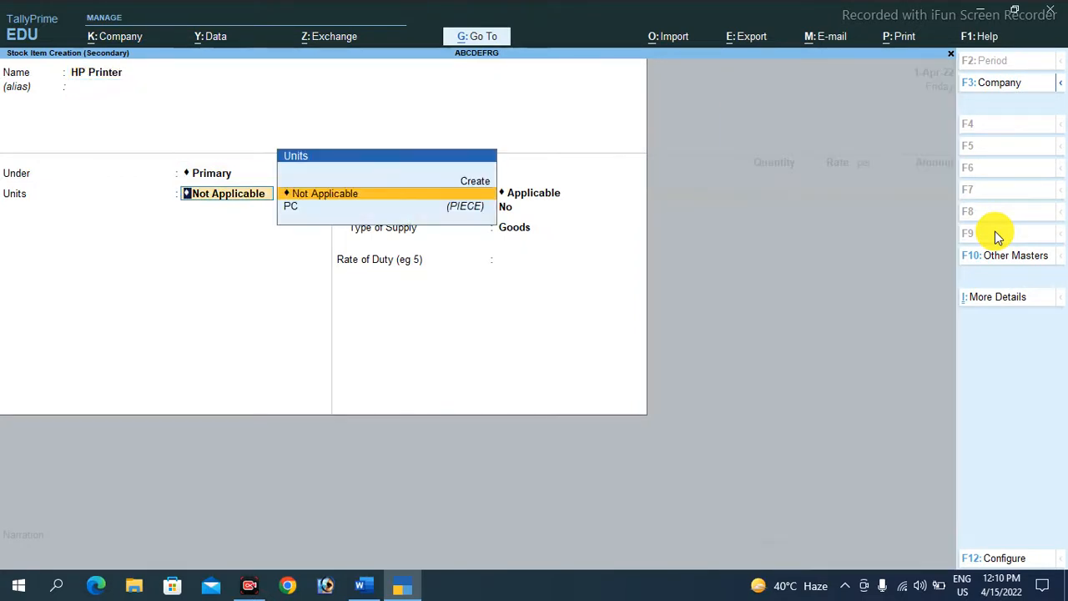
pyautogui.press('Down')
pyautogui.press('Return')
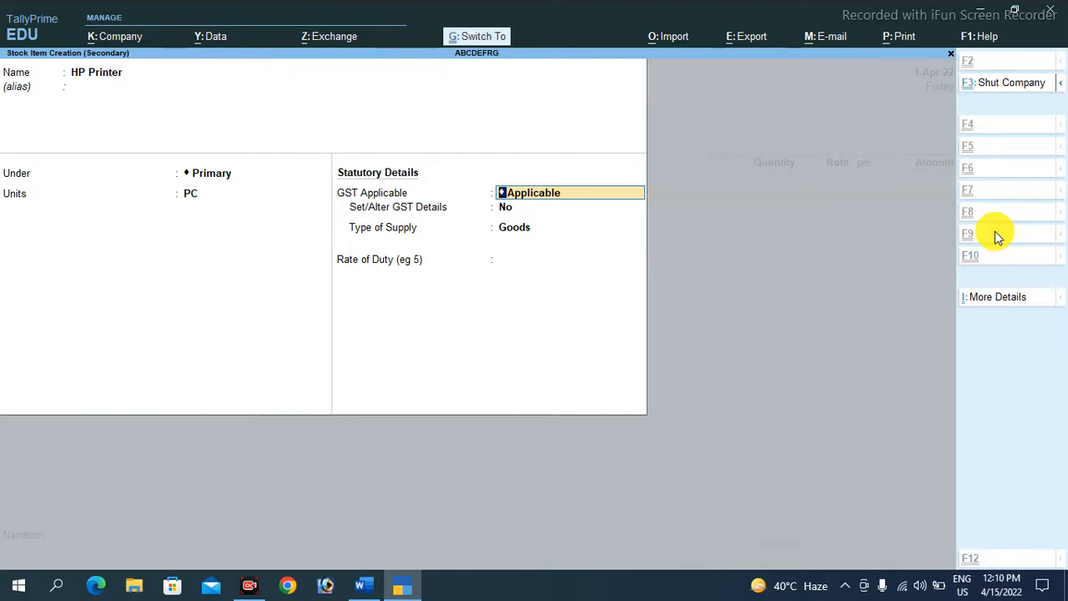
pyautogui.hotkey('ctrl', 'a')
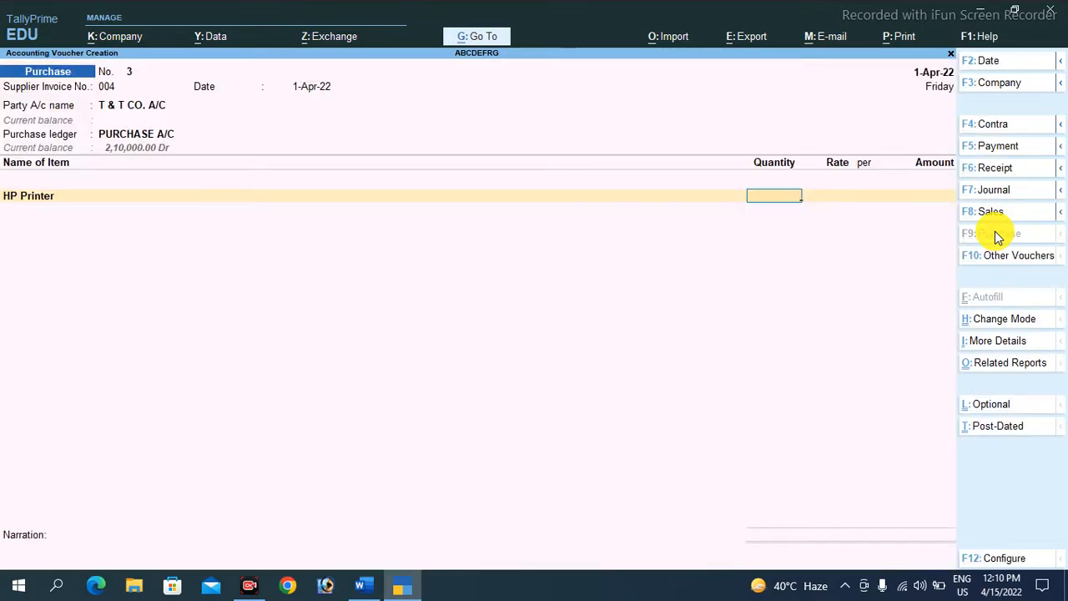
# Enter a quantity of 1 PC at a rate of 9,000 for the HP Printer item.
pyautogui.write('1')
pyautogui.press('Return')
pyautogui.write('9000')
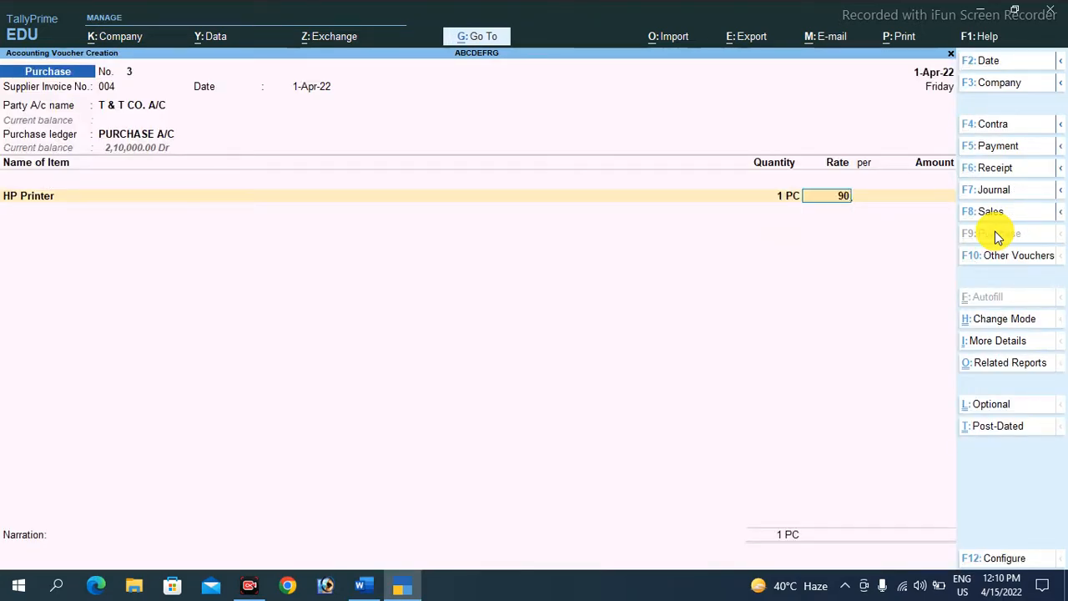
pyautogui.press('Return')
pyautogui.press('Return')
pyautogui.press('Return')
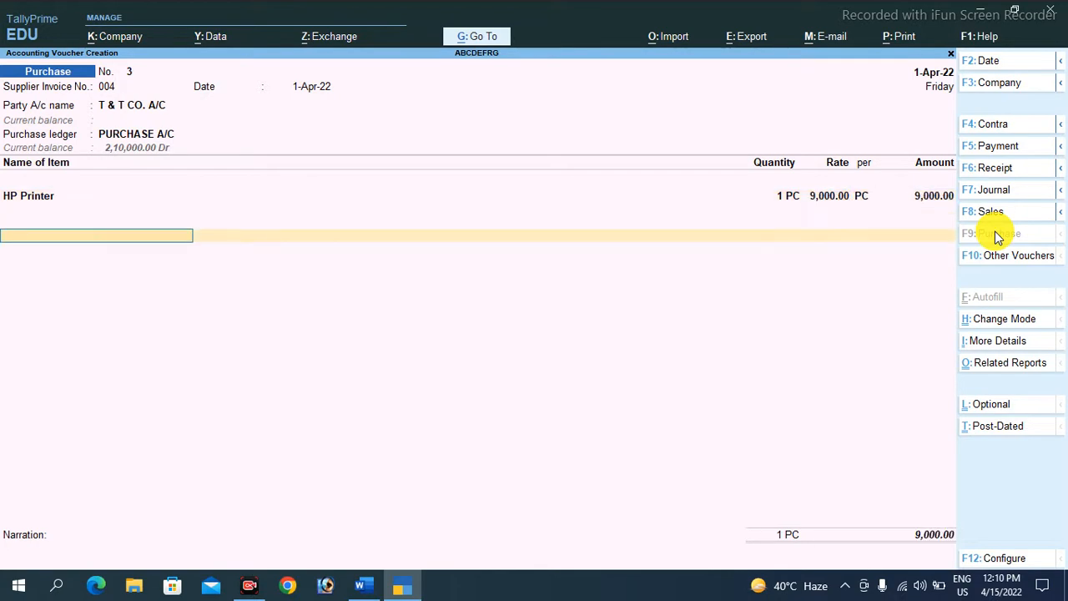
# End the item list, allocate the full amount to a New Ref named Bill4, and save the purchase voucher.
pyautogui.press('Return')
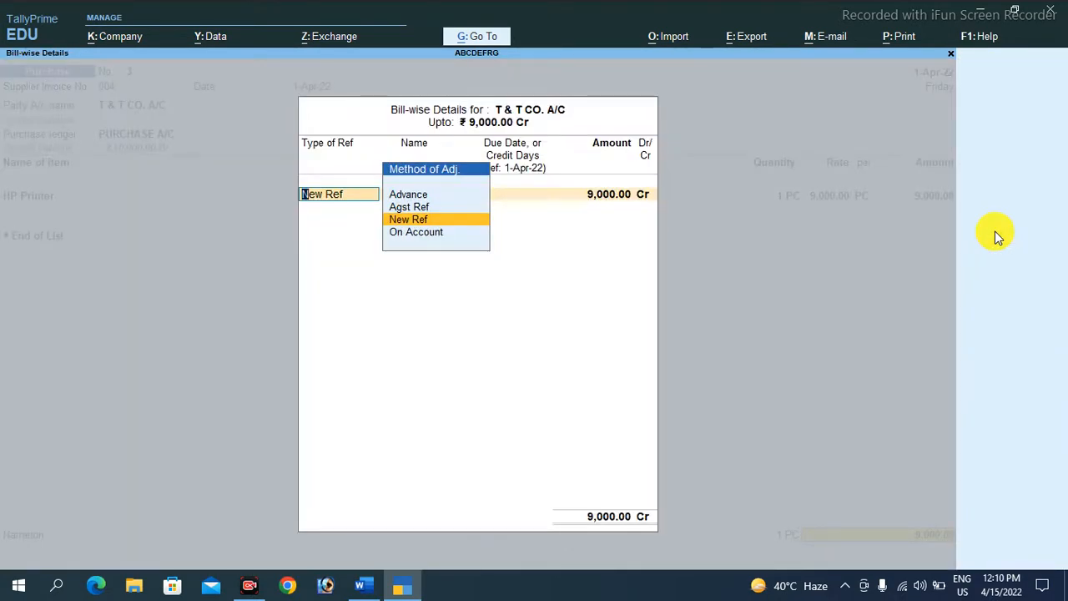
pyautogui.press('Return')
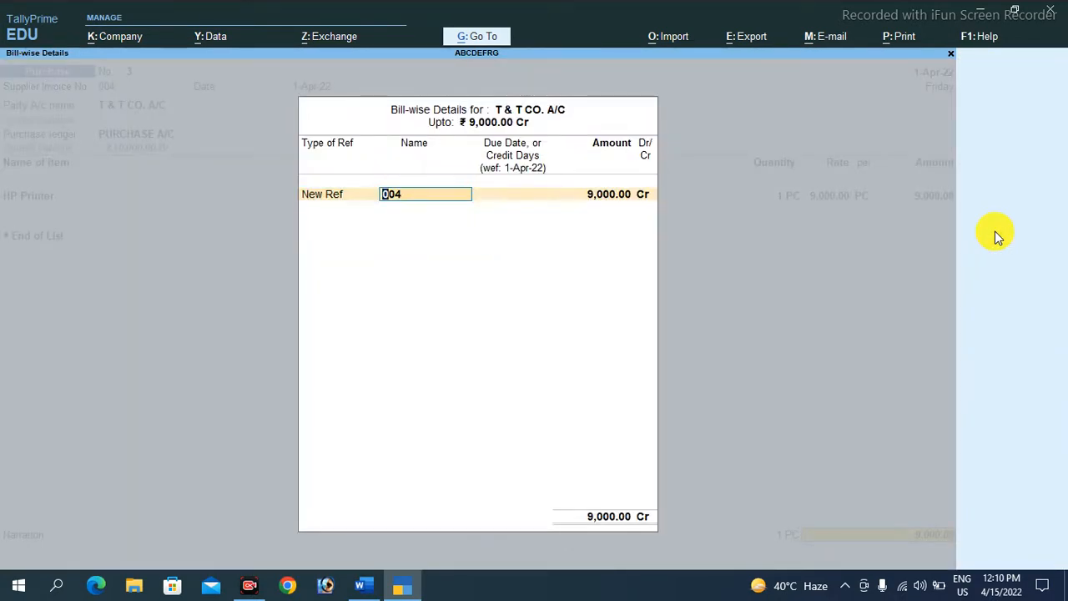
pyautogui.write('Bill4')
pyautogui.press('Return')
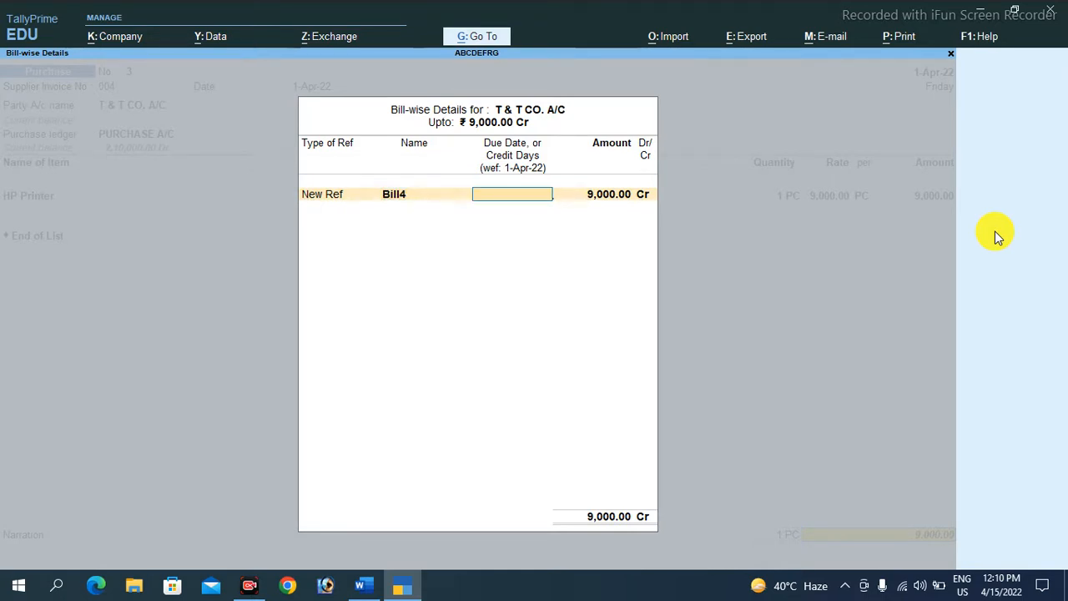
pyautogui.press('Return')
pyautogui.press('Return')
pyautogui.press('Return')
pyautogui.press('Return')
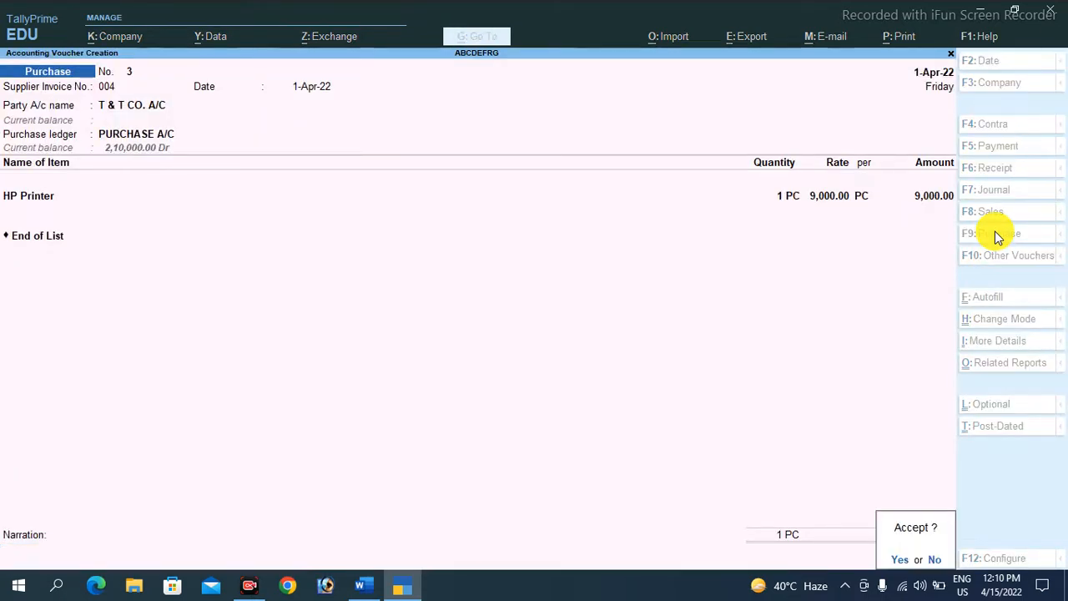
pyautogui.press('Return')
pyautogui.press('Escape')
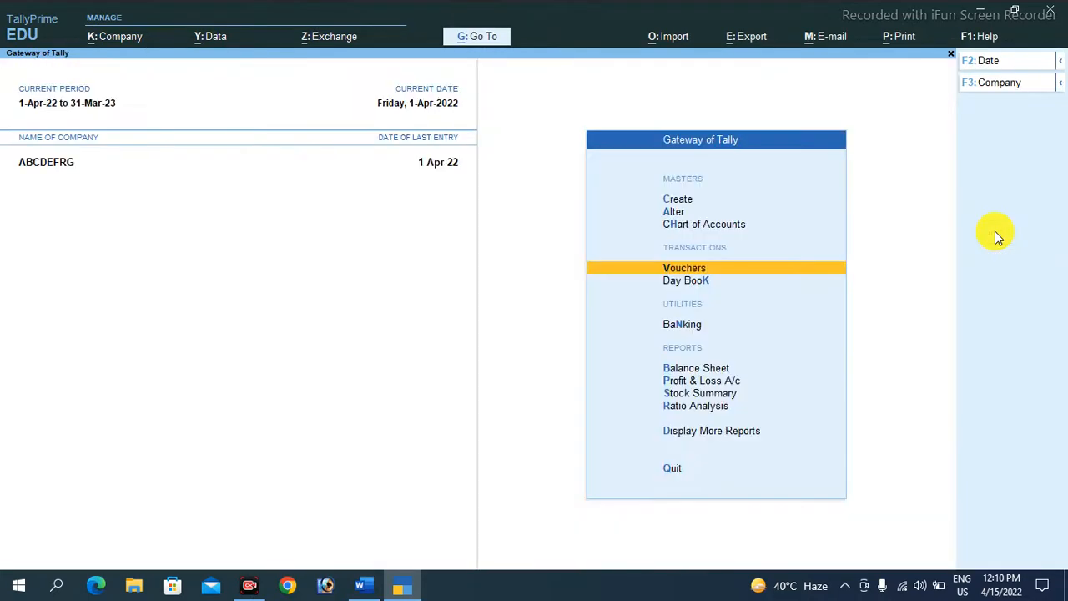
# Open the Statements of Accounts reports from the Gateway of Tally.
pyautogui.press('Down')
pyautogui.press('Down')
pyautogui.press('Down')
pyautogui.press('Down')
pyautogui.press('Down')
pyautogui.press('Down')
pyautogui.press('Down')
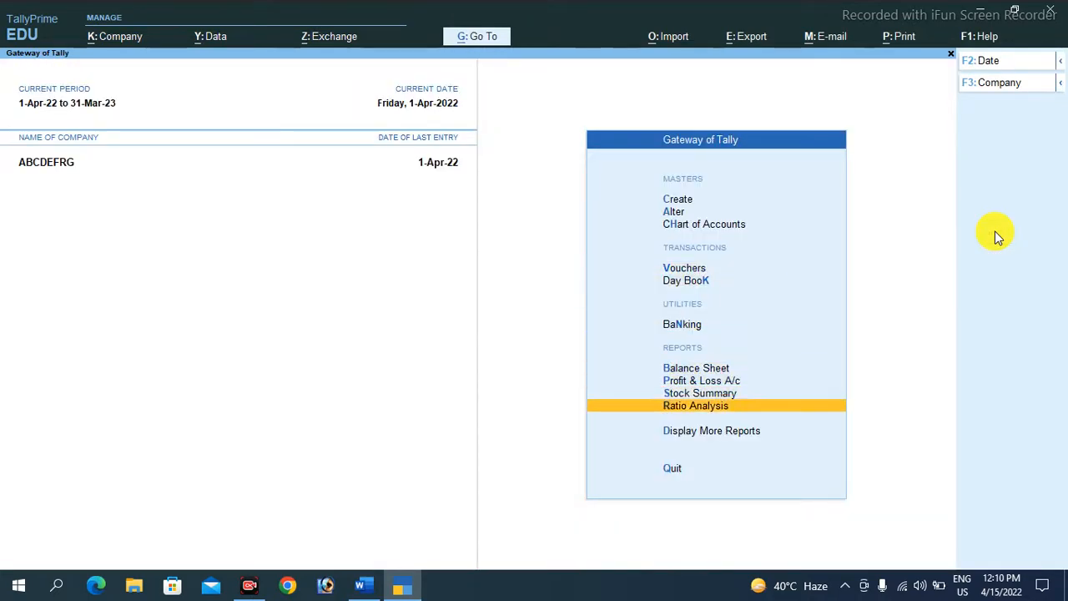
pyautogui.press('Return')
pyautogui.press('Down')
pyautogui.press('Down')
pyautogui.press('Down')
pyautogui.press('Down')
pyautogui.press('Down')
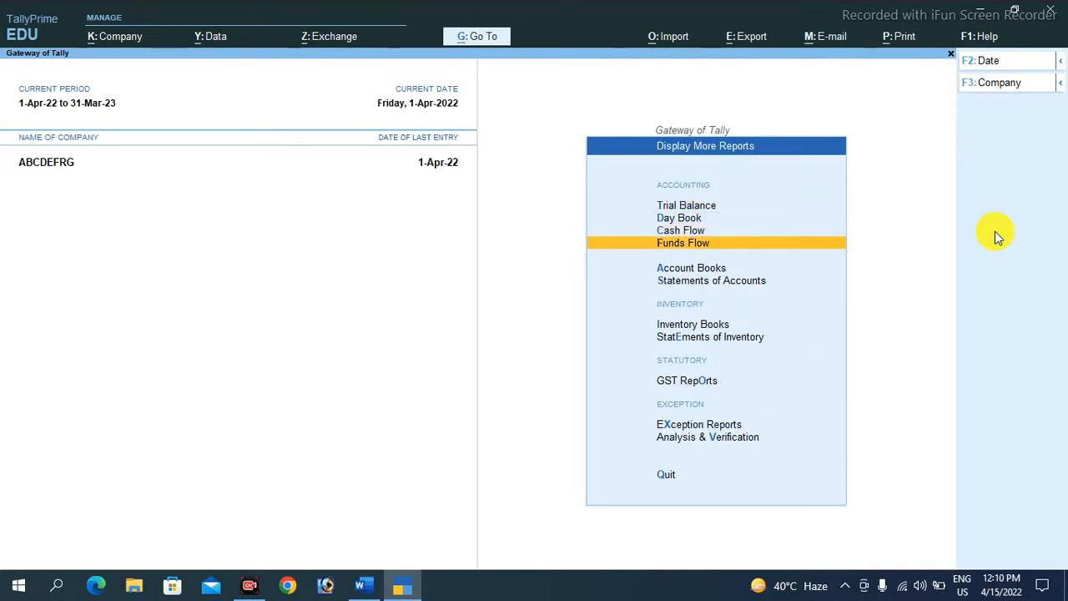
pyautogui.press('Return')
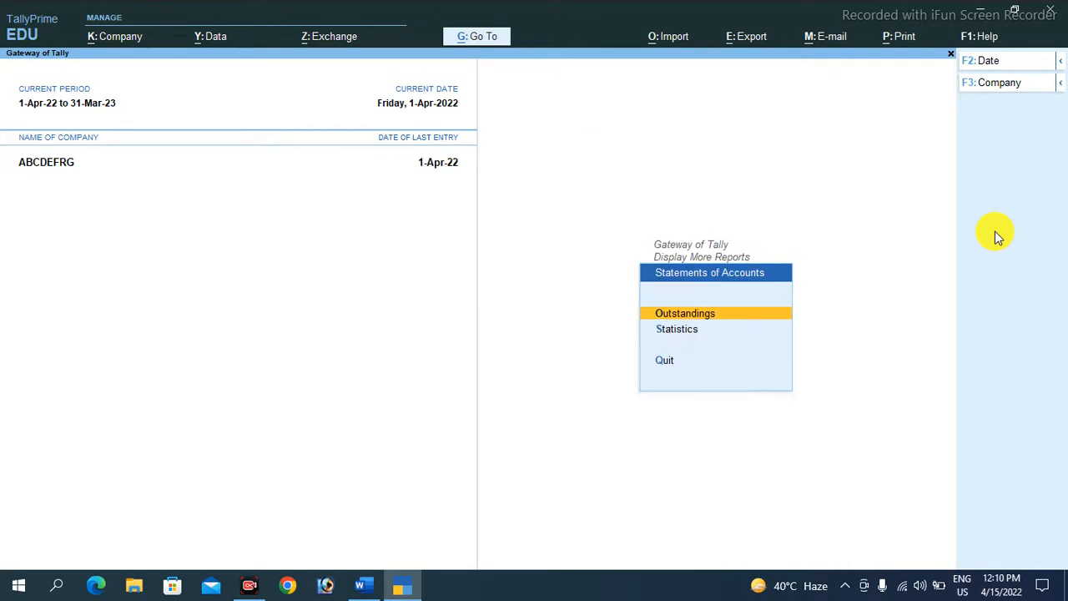
# Display the ledger outstandings of T & T CO. A/C to check its pending bills.
pyautogui.press('Return')
pyautogui.press('Down')
pyautogui.press('Down')
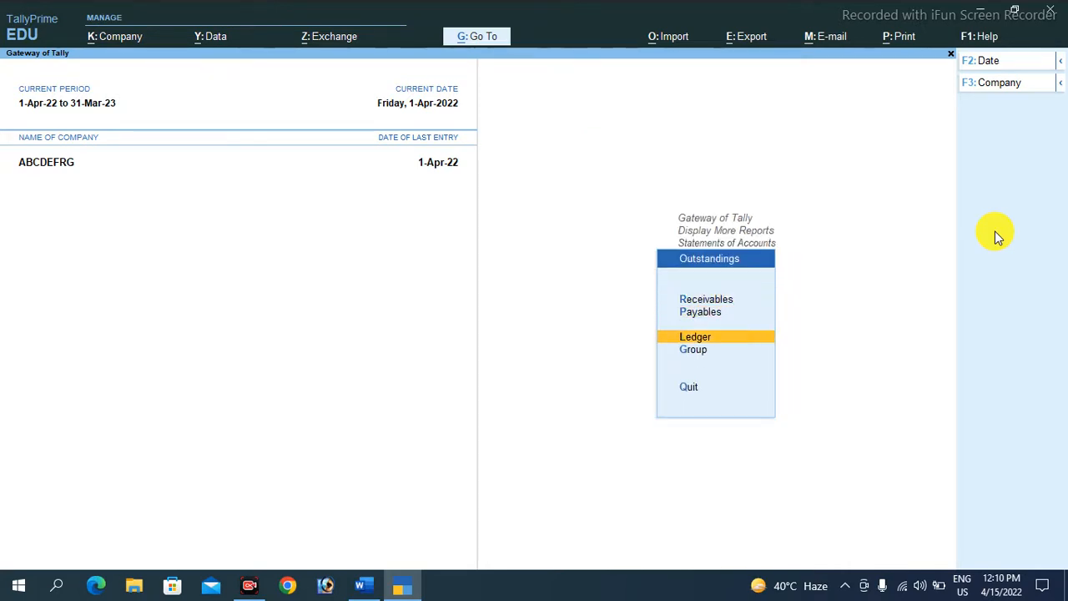
pyautogui.press('Return')
pyautogui.press('Return')
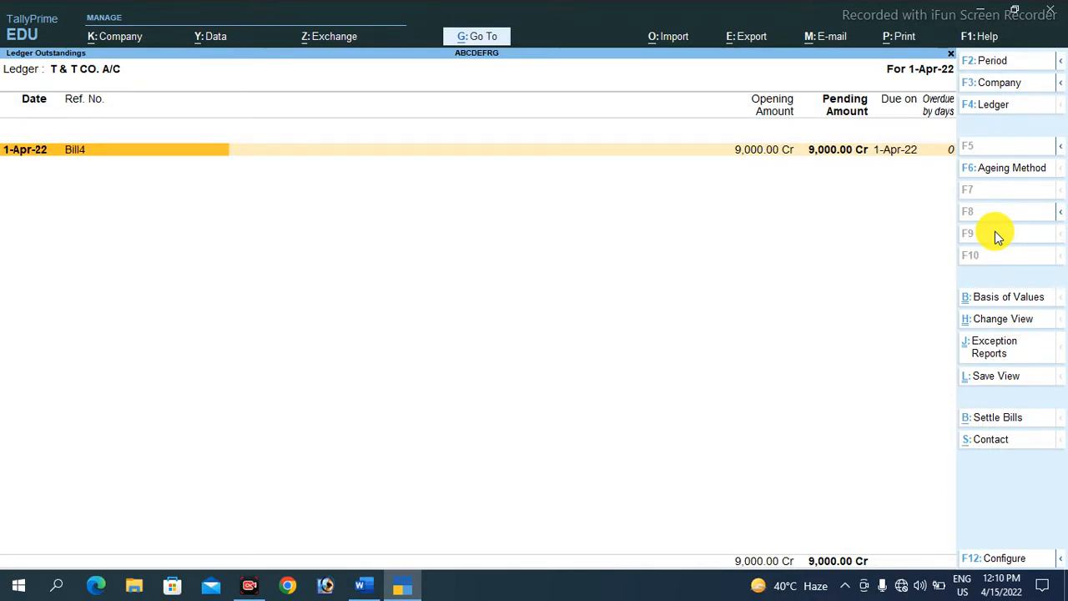
# Close the ledger outstandings back to the Gateway of Tally and open voucher entry.
pyautogui.press('Escape')
pyautogui.press('Escape')
pyautogui.press('Escape')
pyautogui.press('Escape')
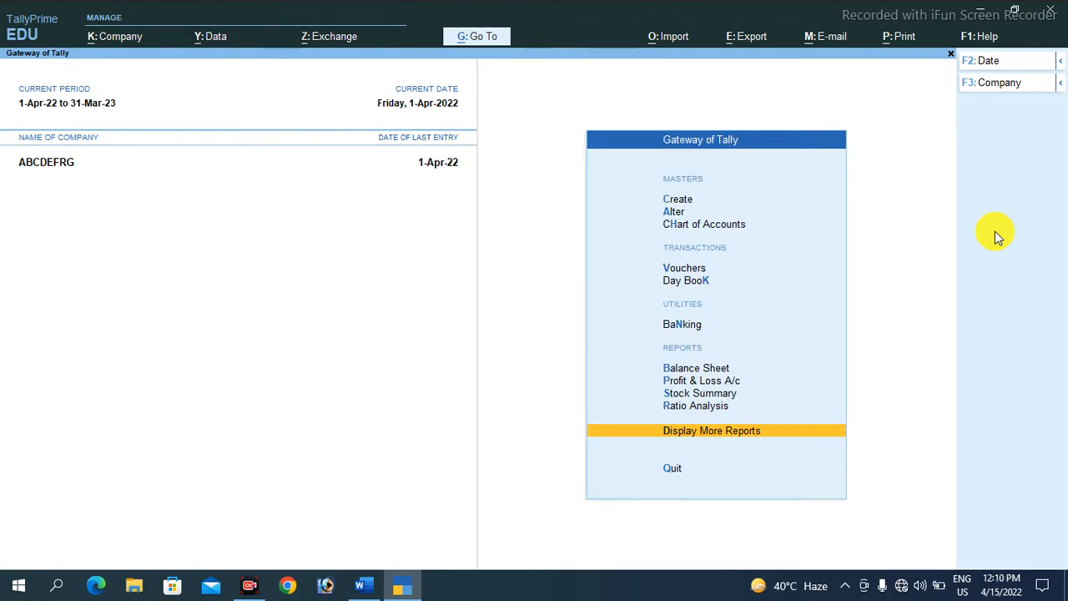
pyautogui.press('Up')
pyautogui.press('Up')
pyautogui.press('Up')
pyautogui.press('Up')
pyautogui.press('Up')
pyautogui.press('Up')
pyautogui.press('Up')
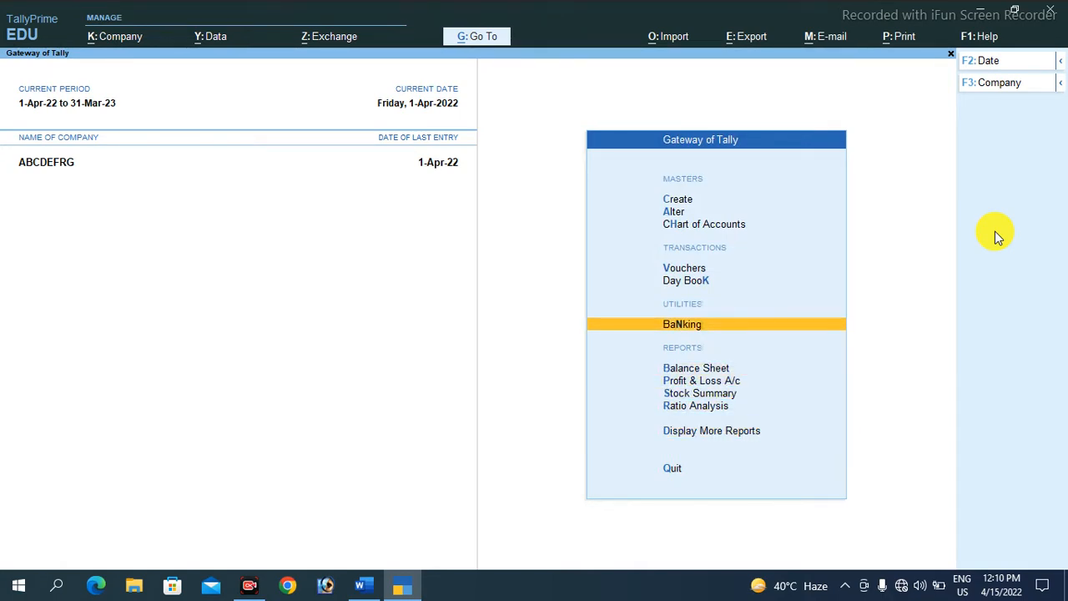
pyautogui.press('Return')
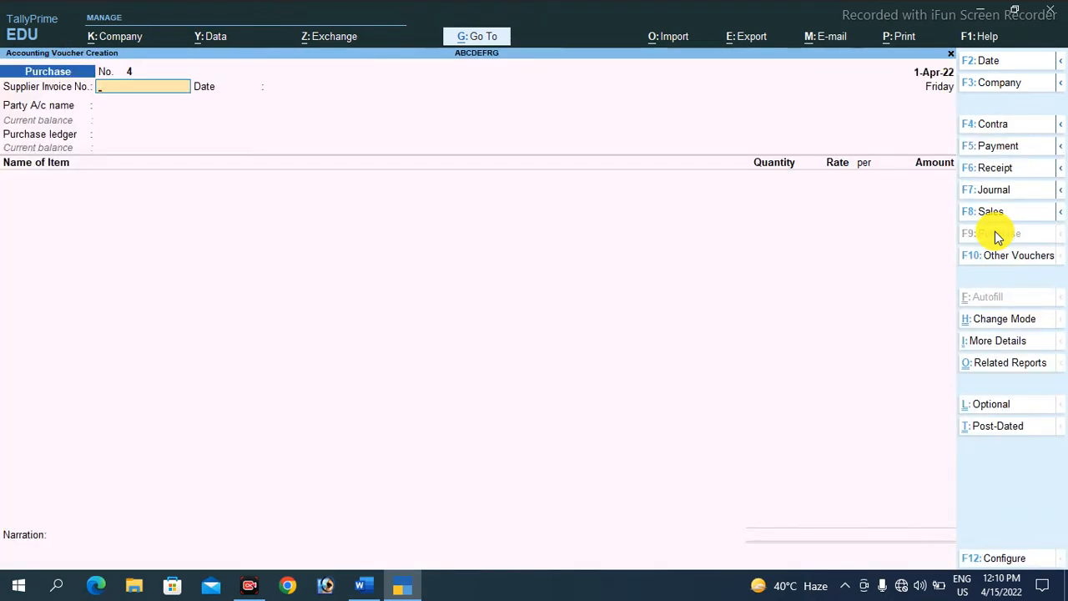
# Start a Payment voucher and debit T & T CO. A/C with 5,000.
pyautogui.click(998, 144)
pyautogui.press('Down')
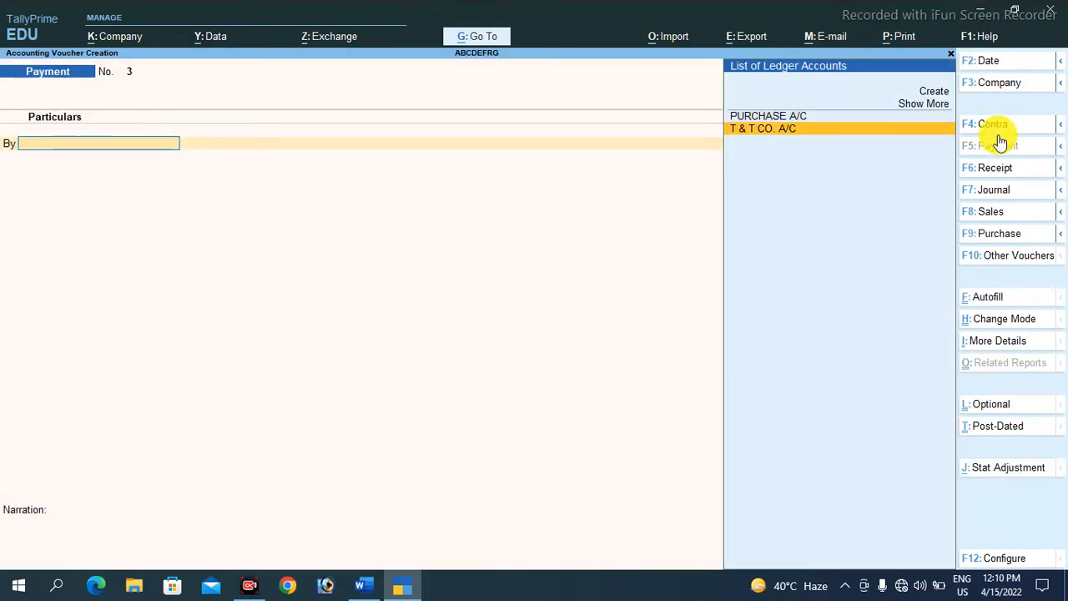
pyautogui.press('Return')
pyautogui.write('5000')
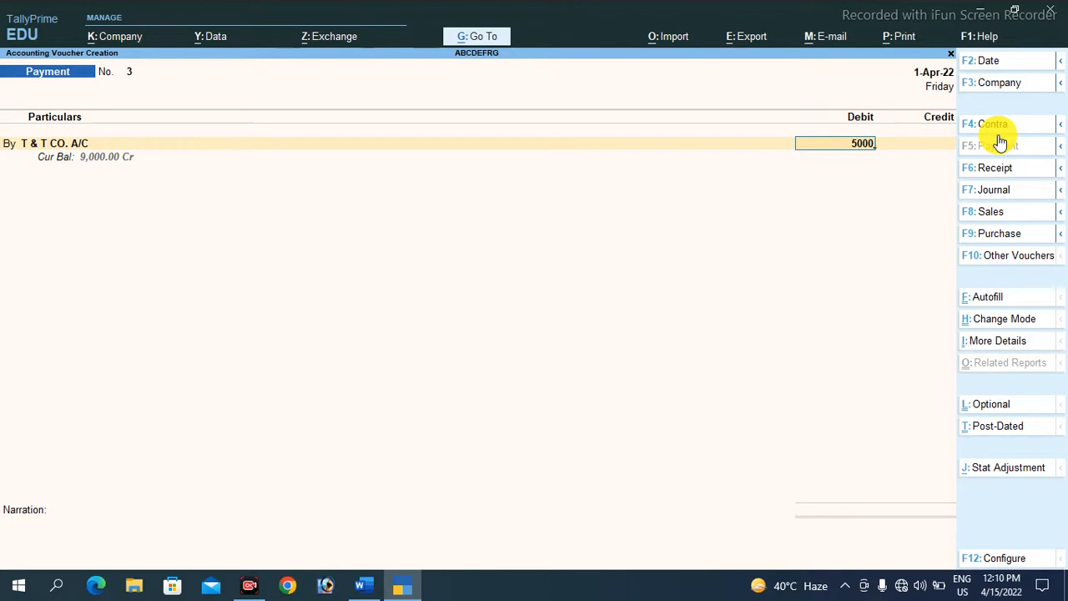
# Set the payment's bill-wise adjustment method to On Account for T & T CO. A/C.
pyautogui.press('Return')
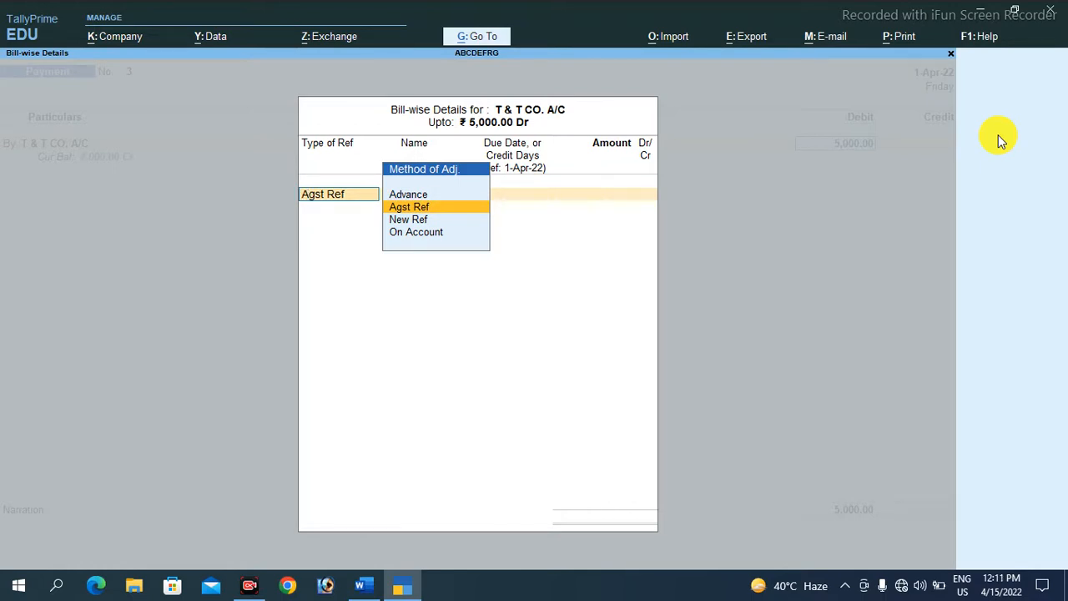
pyautogui.press('Down')
pyautogui.press('Down')
pyautogui.press('Return')
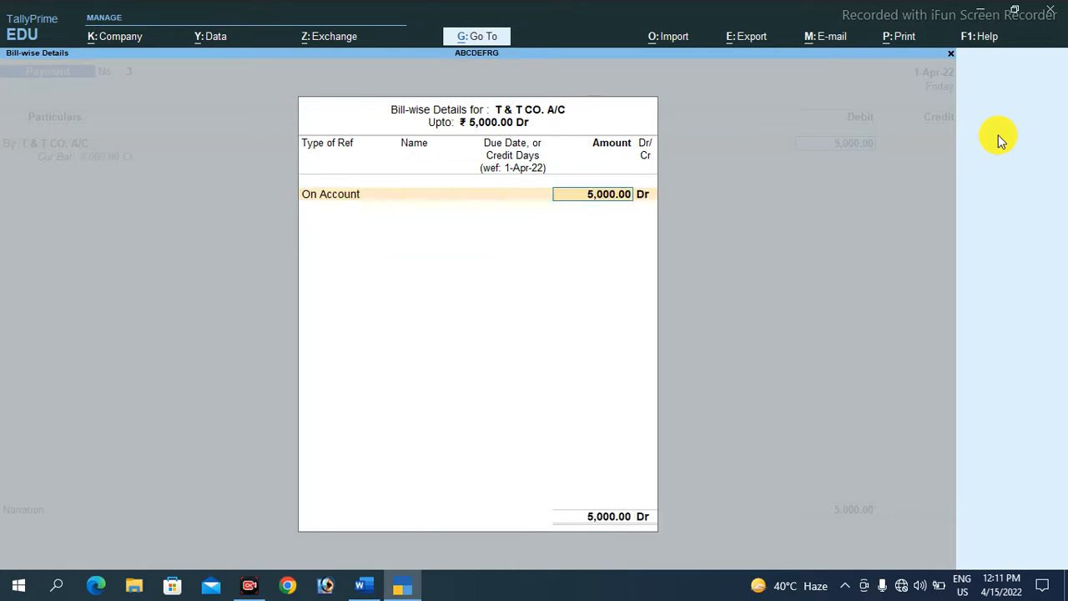
# Switch to the bill-wise notes in Word and add an "On Account" entry on a new line below Advance.
pyautogui.hotkey('alt', 'Tab')
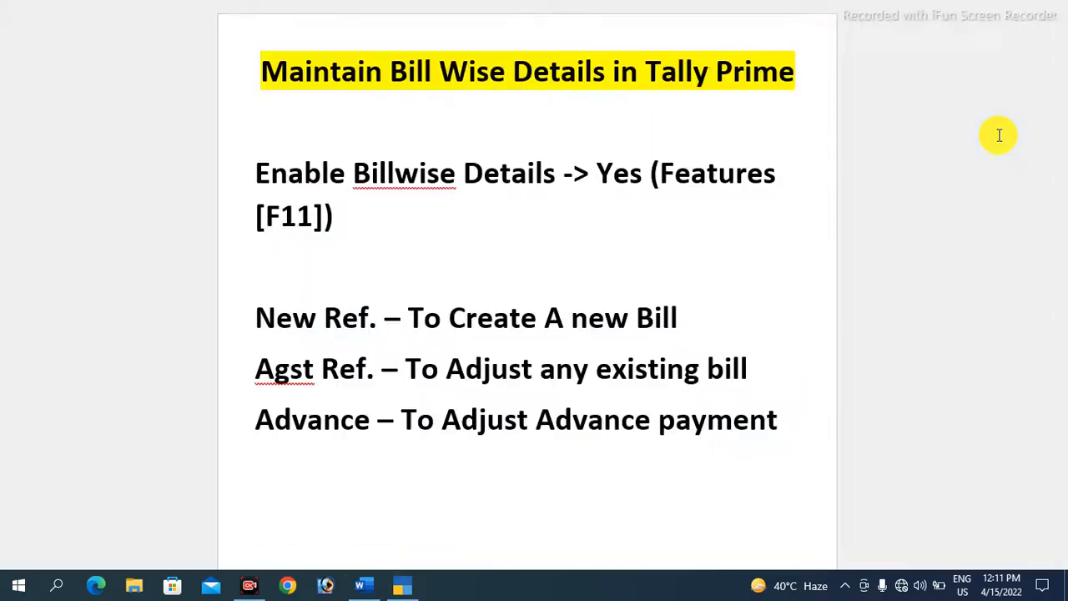
pyautogui.press('Return')
pyautogui.write('On Accopunt')
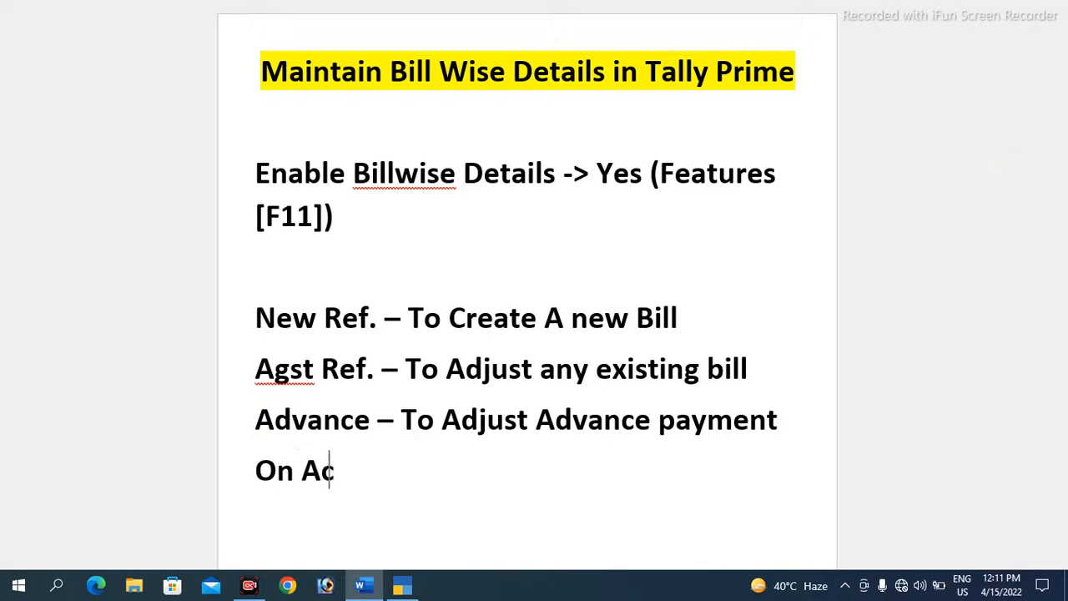
pyautogui.press('BackSpace')
pyautogui.press('BackSpace')
pyautogui.press('BackSpace')
pyautogui.press('BackSpace')
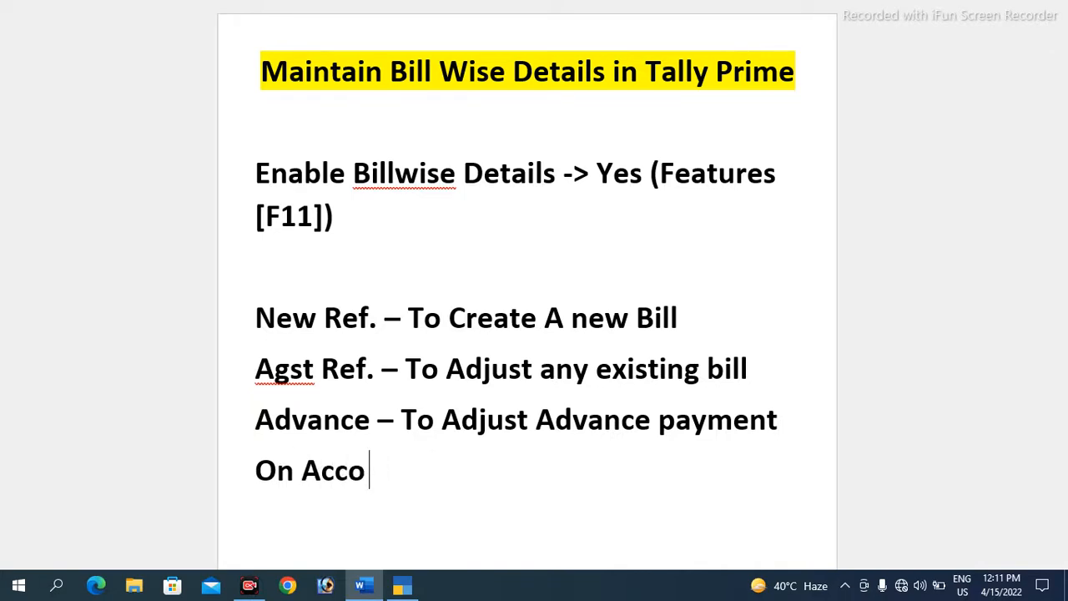